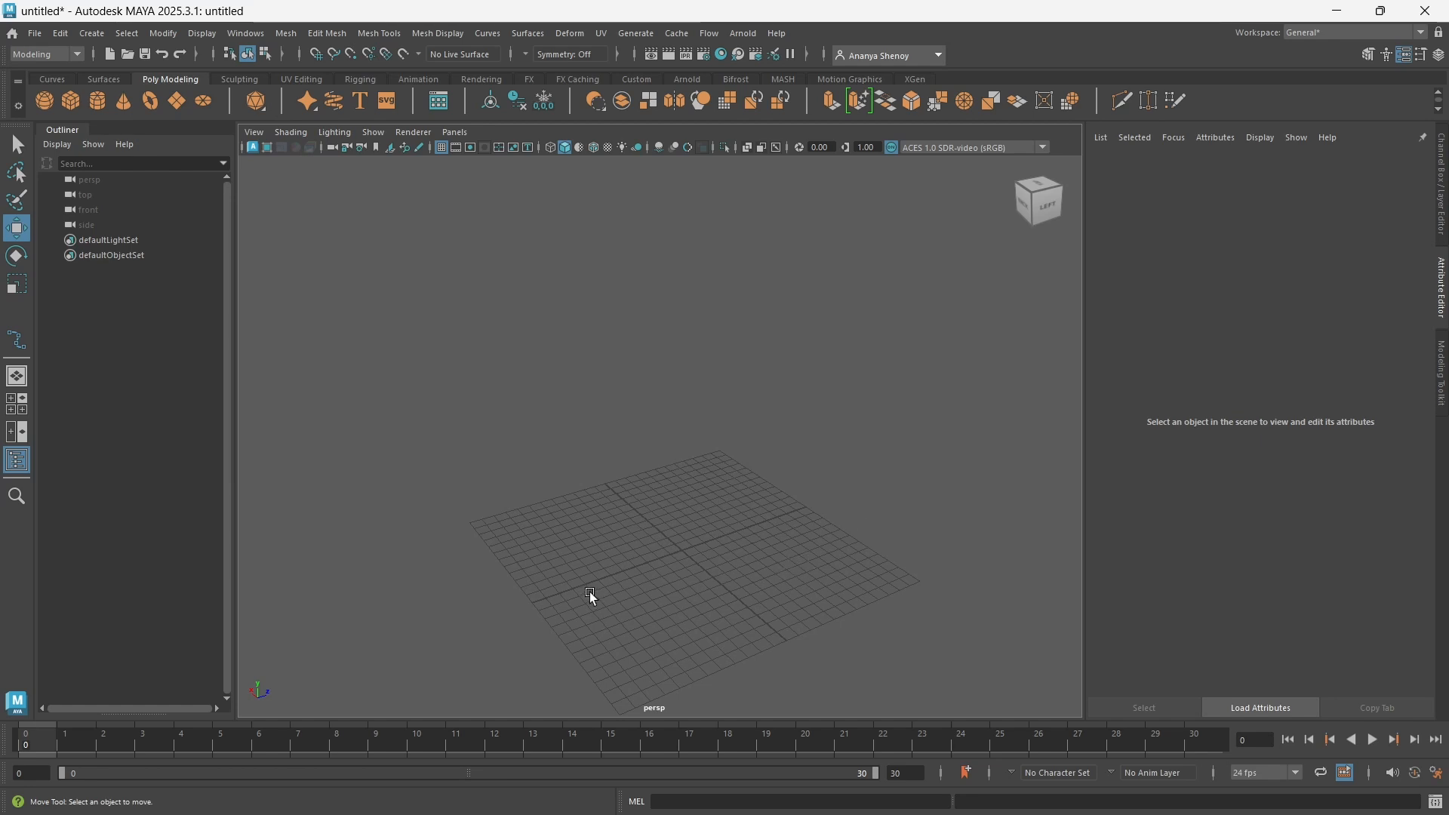
# In the front view, start an EP curve at the grid origin and run it up along the left side with five edit points.
pyautogui.scroll(5, 754, 556)
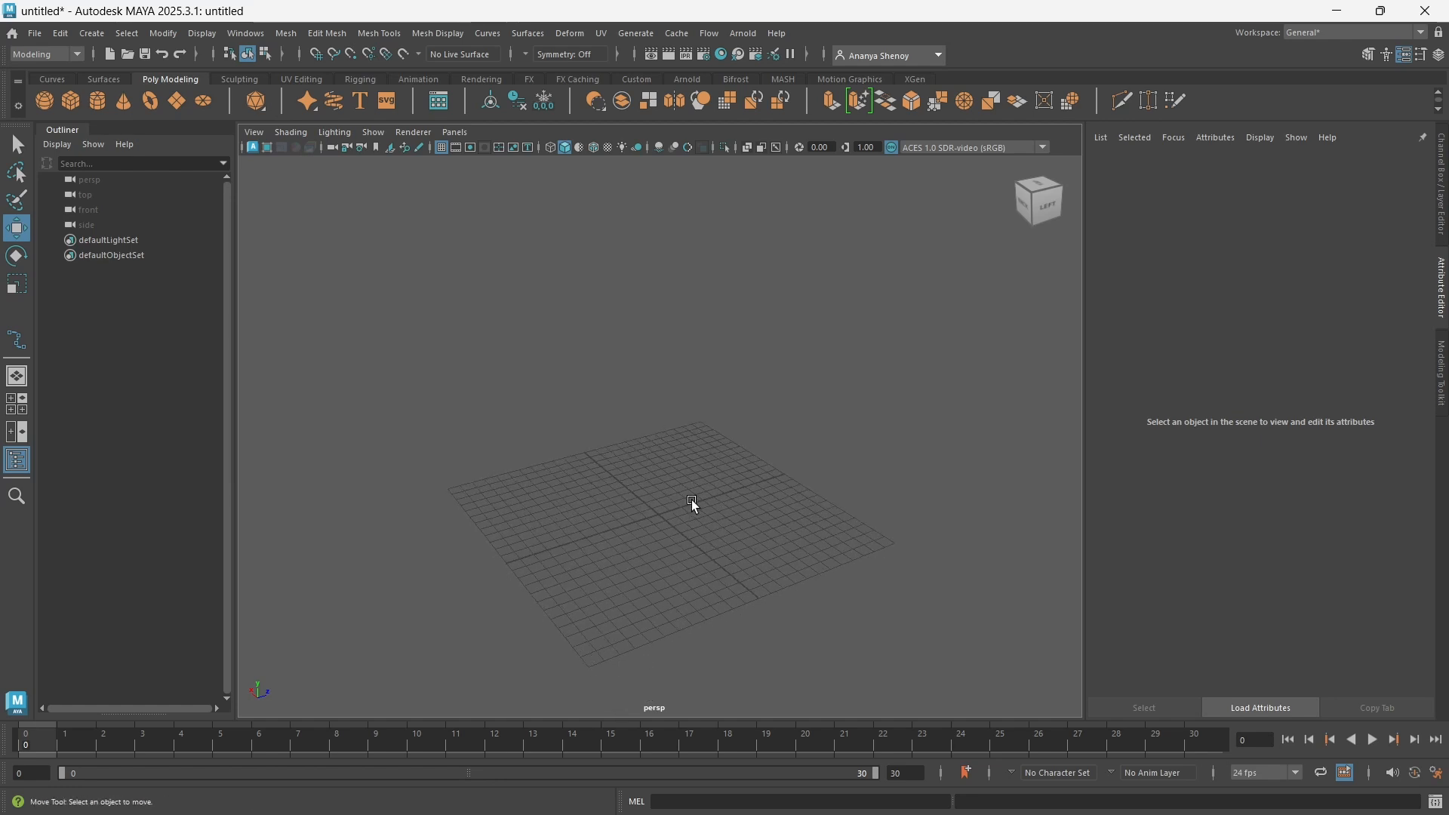
pyautogui.keyDown('alt'); pyautogui.moveTo(682, 540); pyautogui.dragTo(681, 530, button='middle'); pyautogui.keyUp('alt')
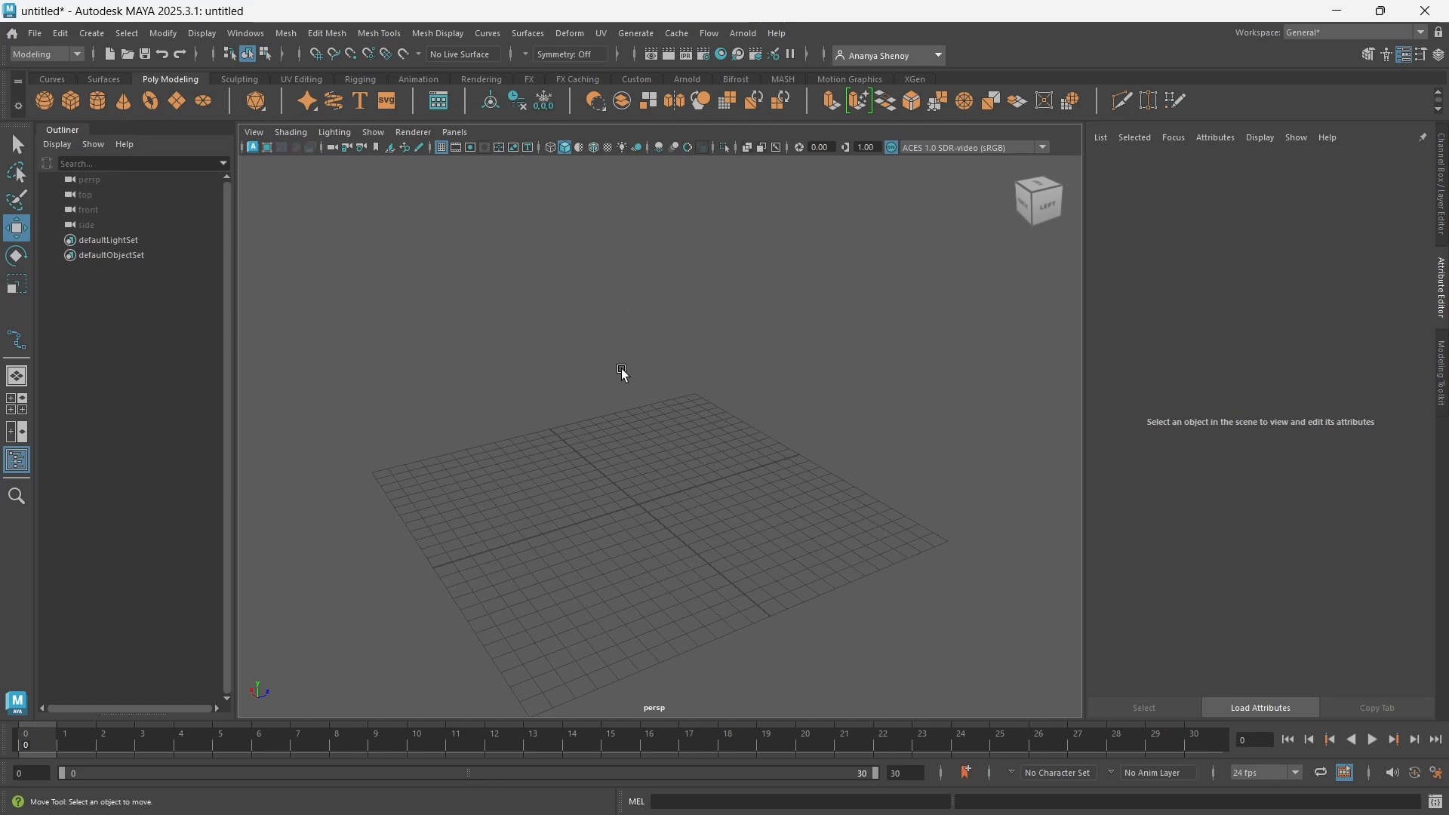
pyautogui.press('space')
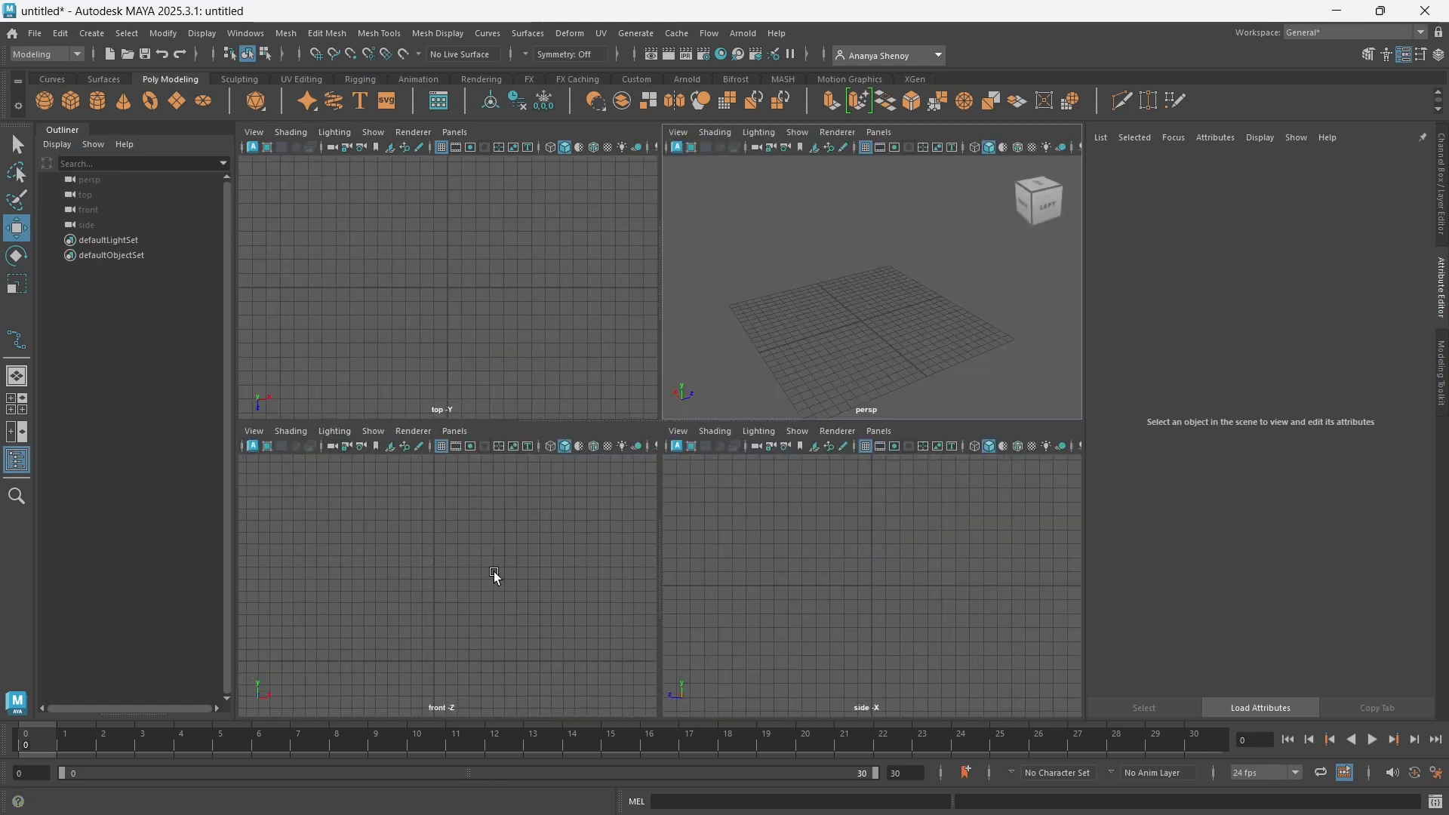
pyautogui.press('space')
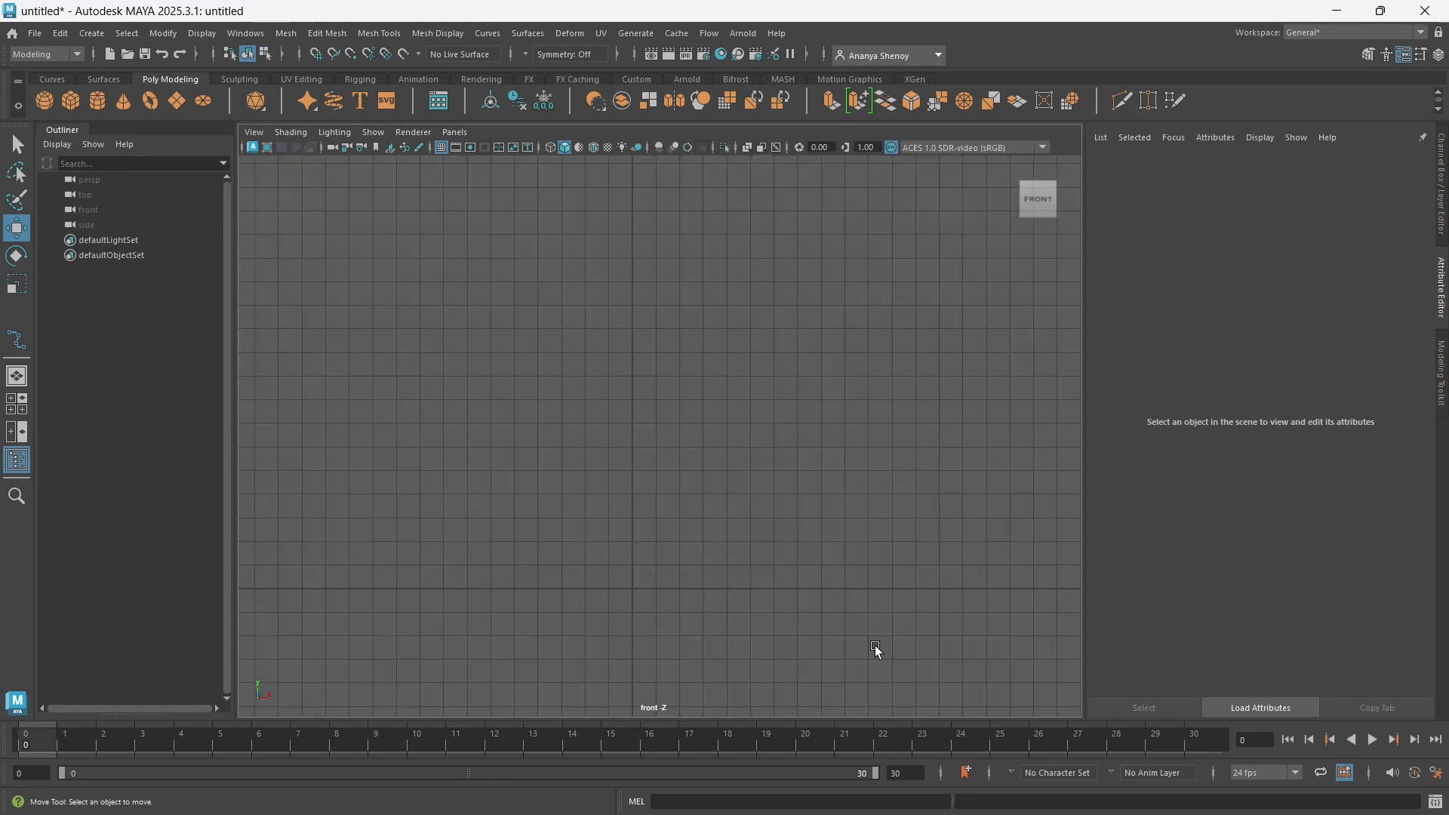
pyautogui.click(107, 33)
pyautogui.moveTo(219, 151)
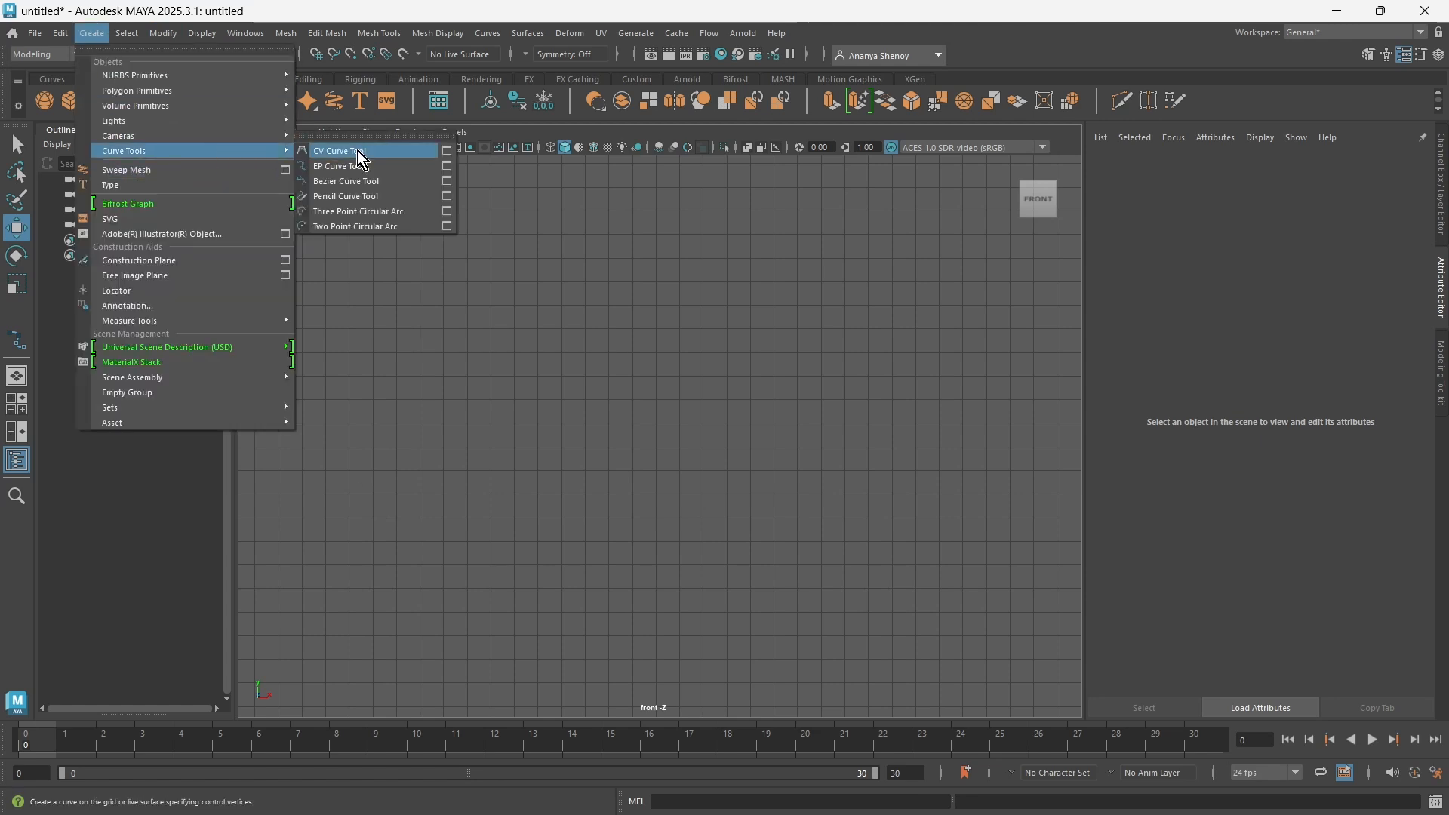
pyautogui.click(374, 167)
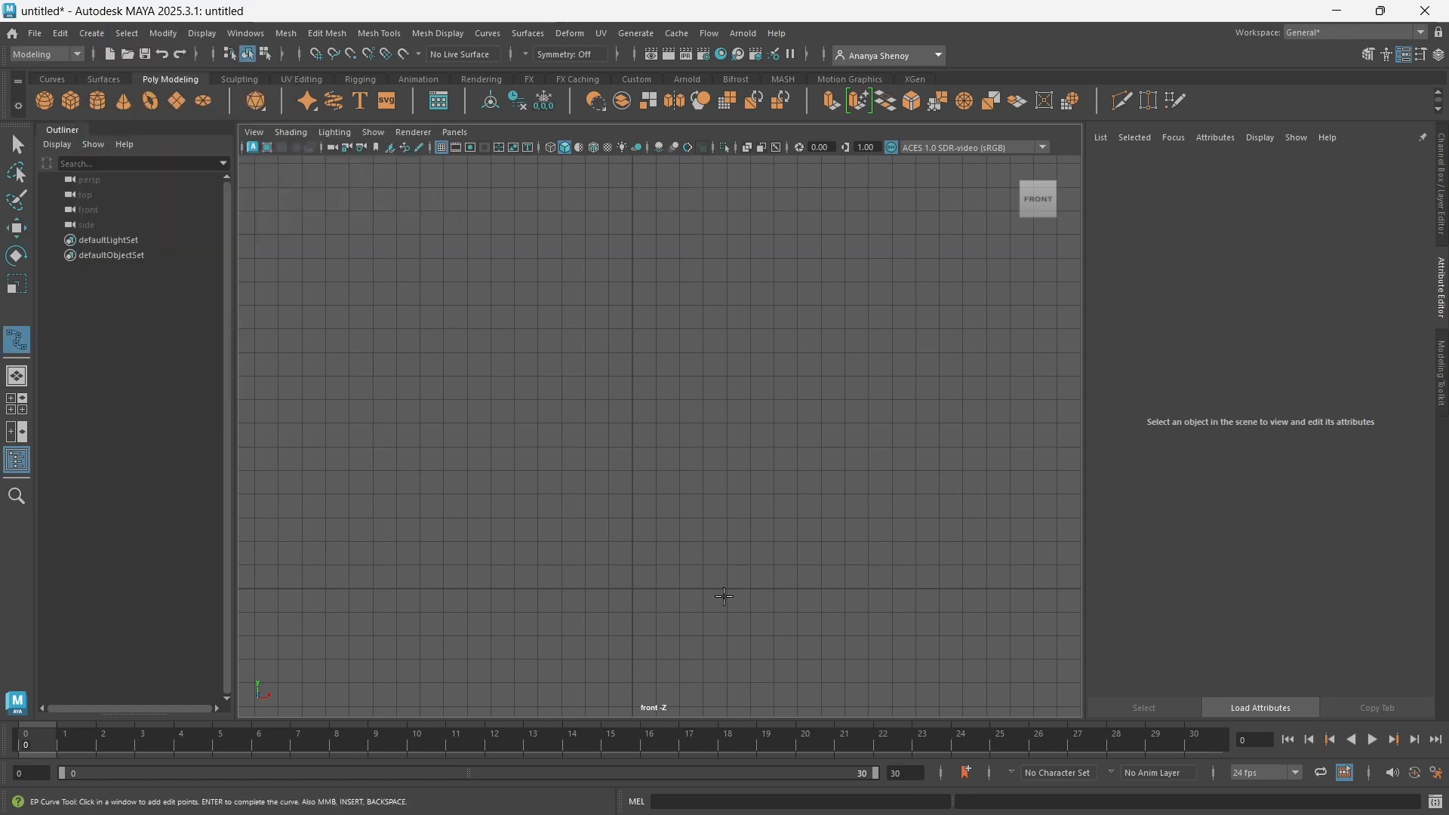
pyautogui.click(630, 586)
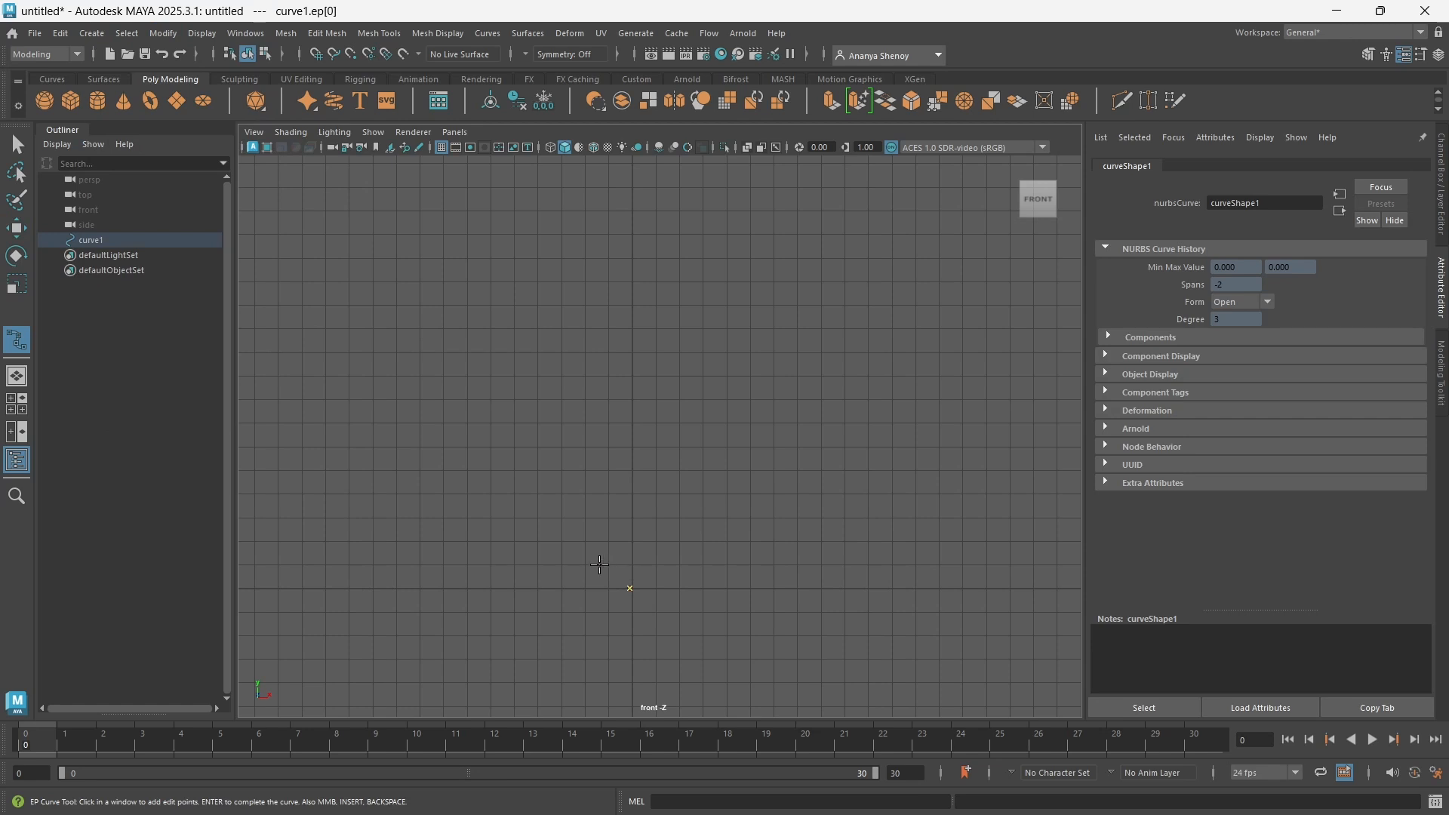
pyautogui.click(599, 565)
pyautogui.click(556, 524)
pyautogui.click(525, 439)
pyautogui.click(527, 347)
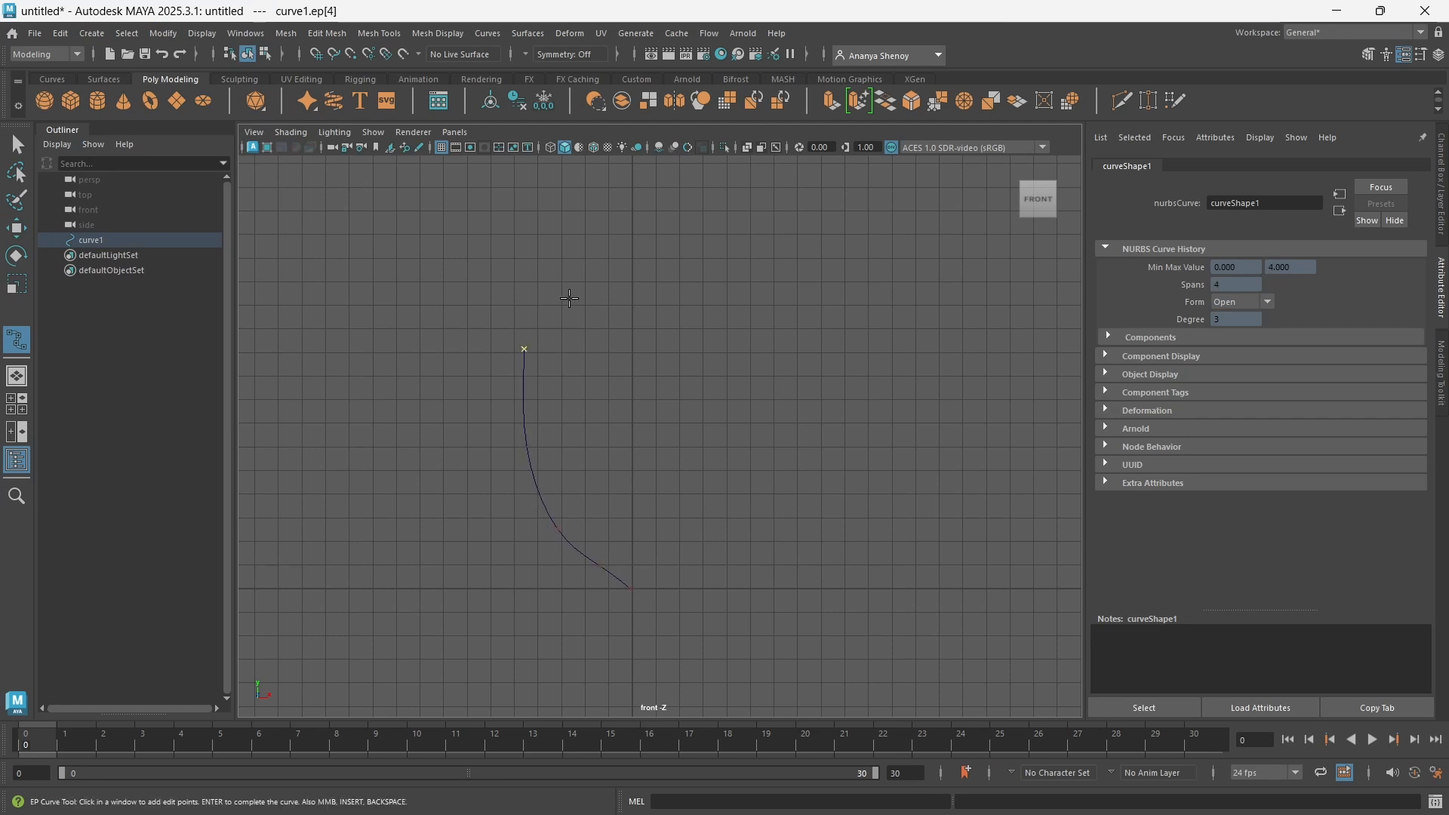
# Continue the EP curve over the top and inward as a clockwise spiral ending near its centre, and complete it.
pyautogui.click(571, 299)
pyautogui.click(711, 242)
pyautogui.click(798, 287)
pyautogui.click(728, 451)
pyautogui.click(664, 445)
pyautogui.click(598, 385)
pyautogui.click(679, 305)
pyautogui.click(745, 317)
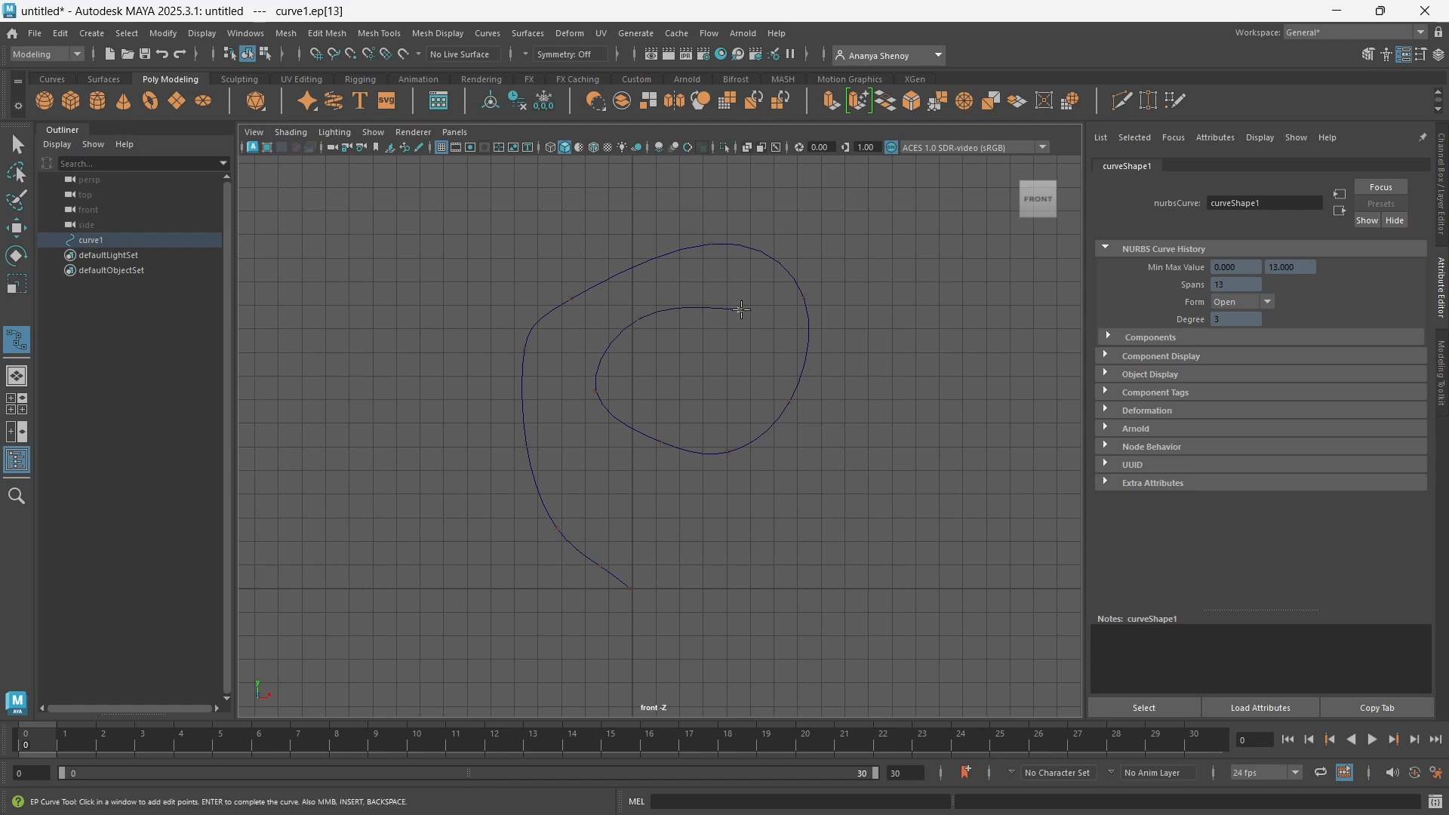
pyautogui.click(724, 372)
pyautogui.click(677, 389)
pyautogui.press('Return')
# Round the top of the spiral's outer loop by repositioning its two upper-left control vertices.
pyautogui.rightClick(676, 391)
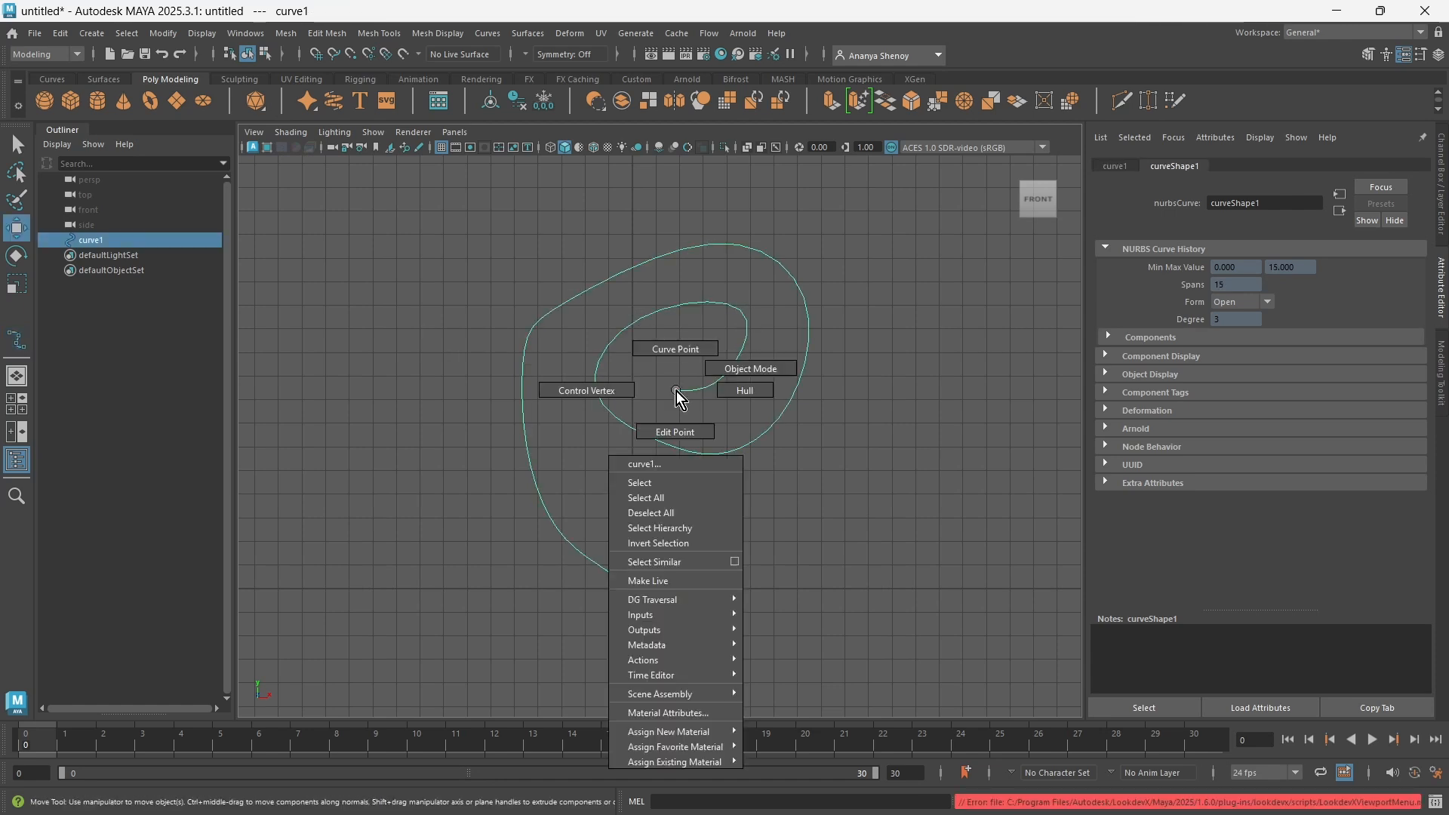
pyautogui.moveTo(676, 390); pyautogui.dragTo(586, 390, button='right')
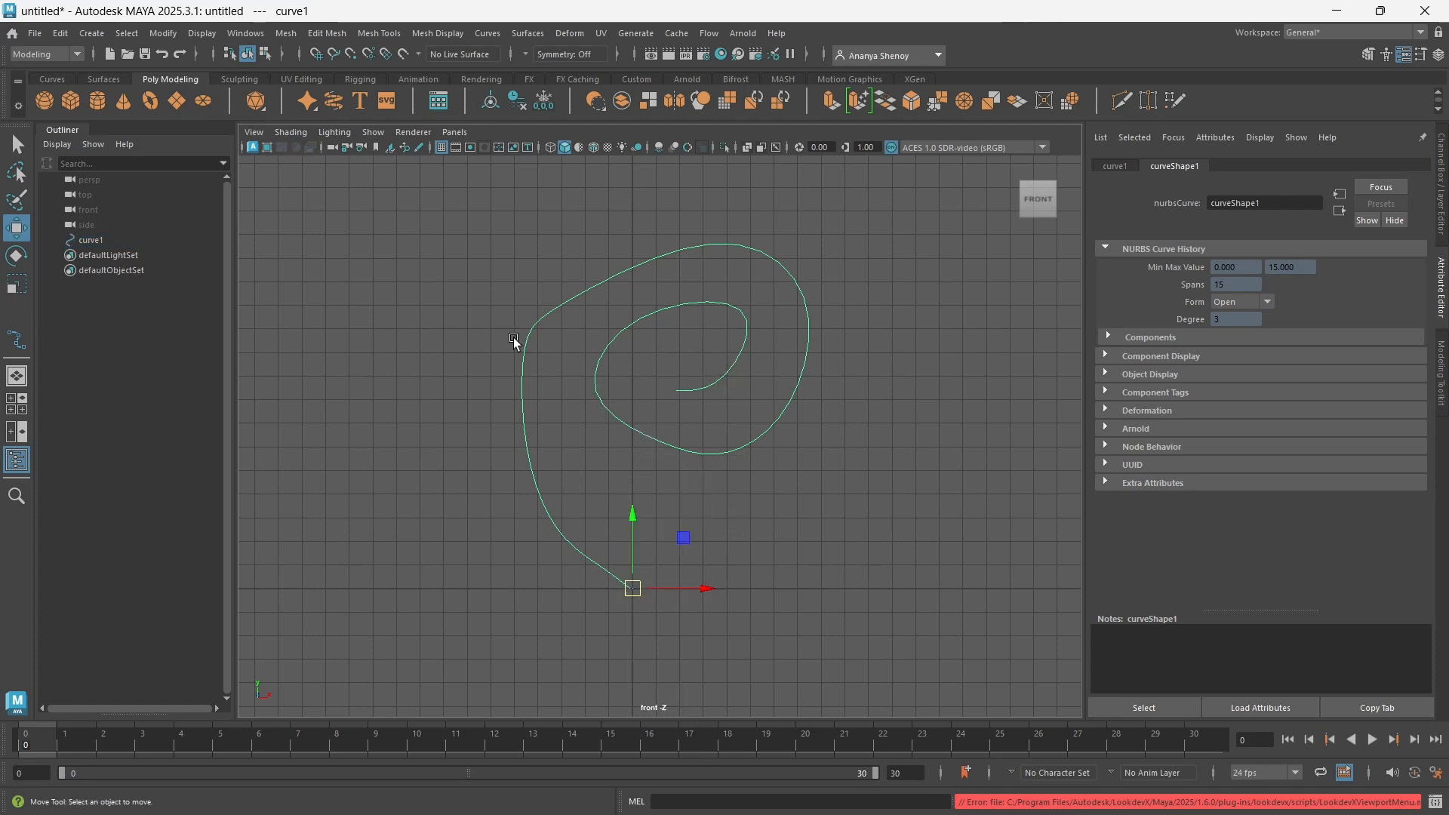
pyautogui.moveTo(507, 267); pyautogui.dragTo(575, 337)
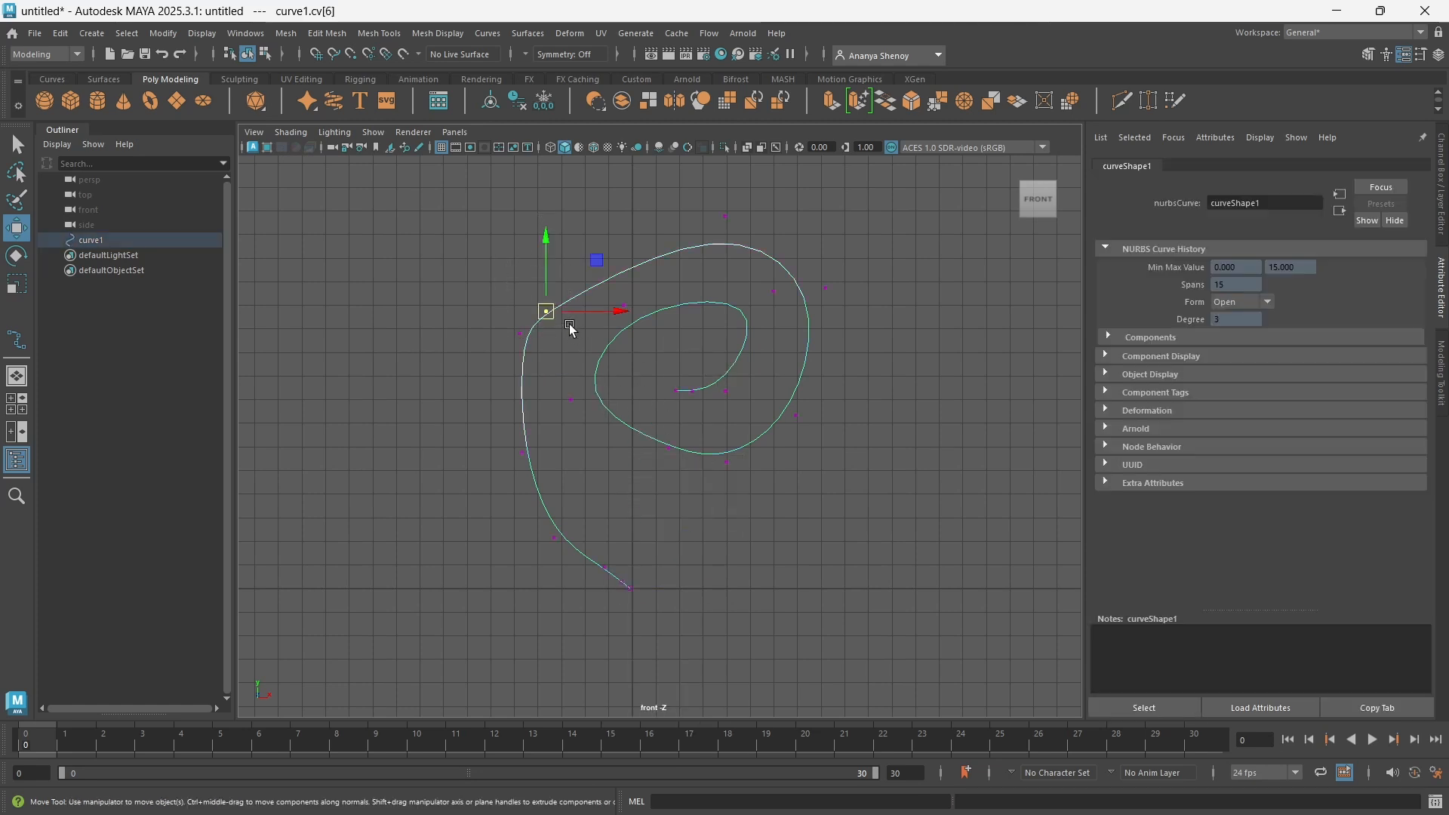
pyautogui.moveTo(548, 291); pyautogui.dragTo(751, 216)
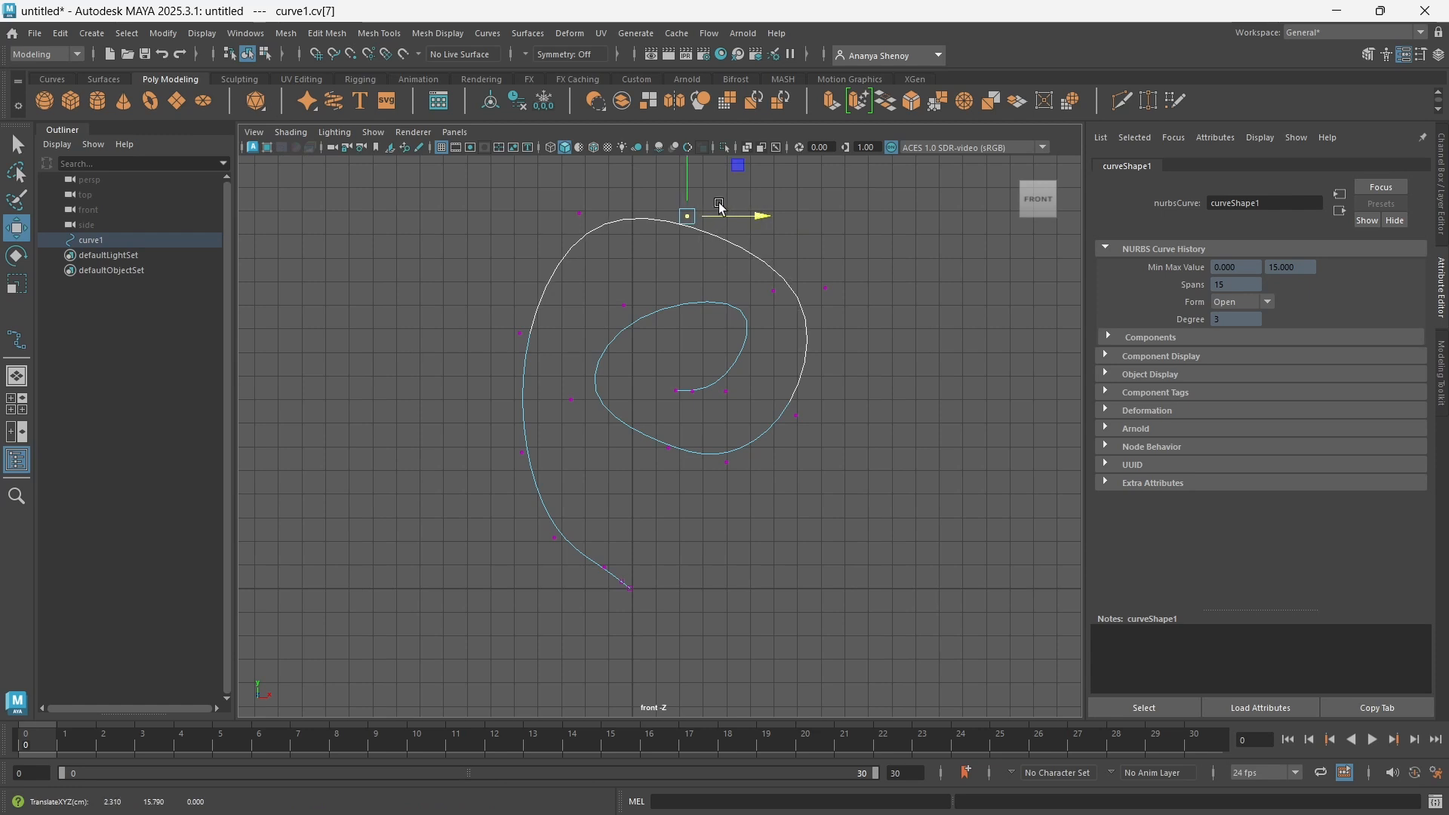
pyautogui.moveTo(683, 185); pyautogui.dragTo(683, 156)
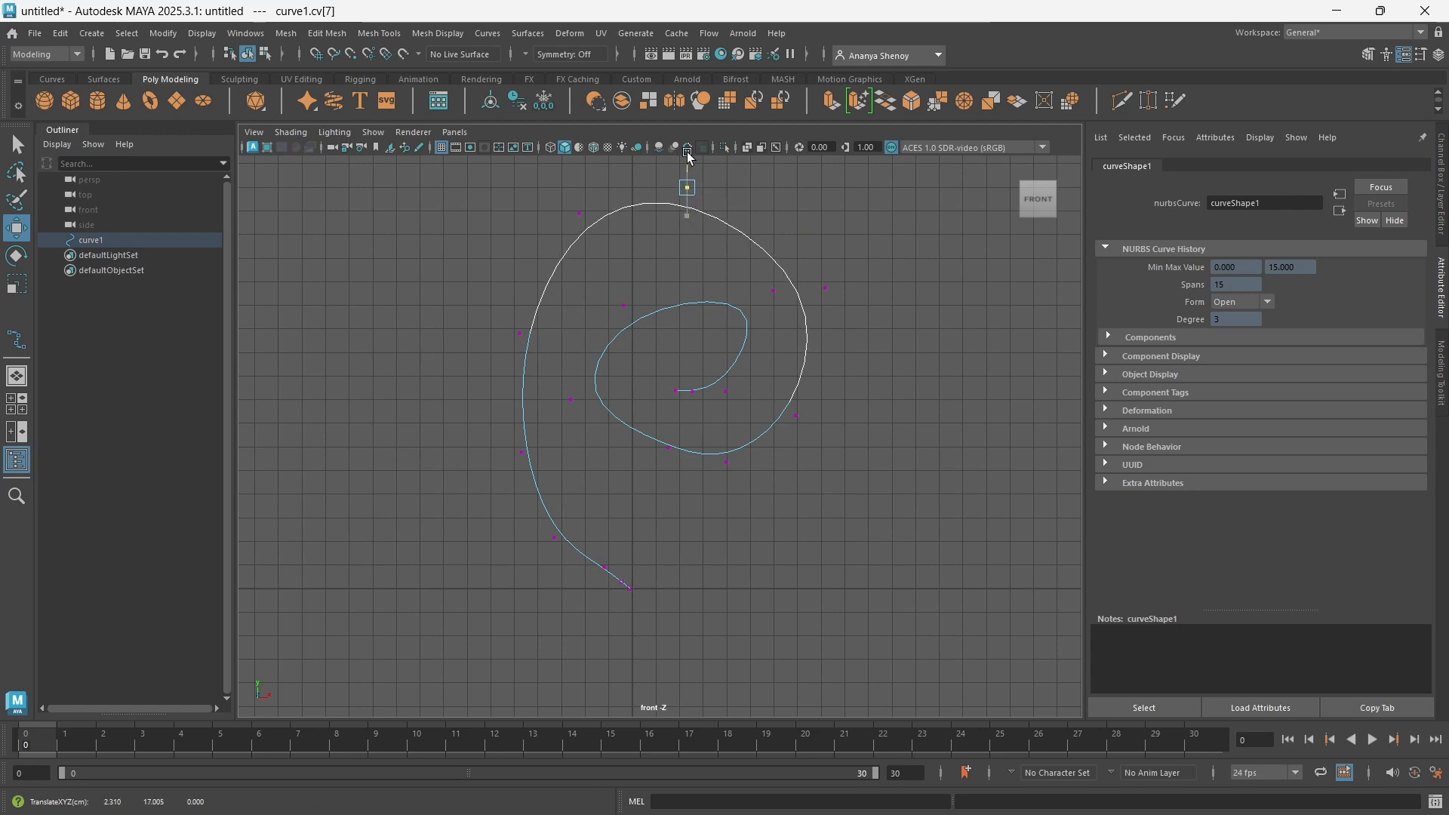
pyautogui.click(580, 212)
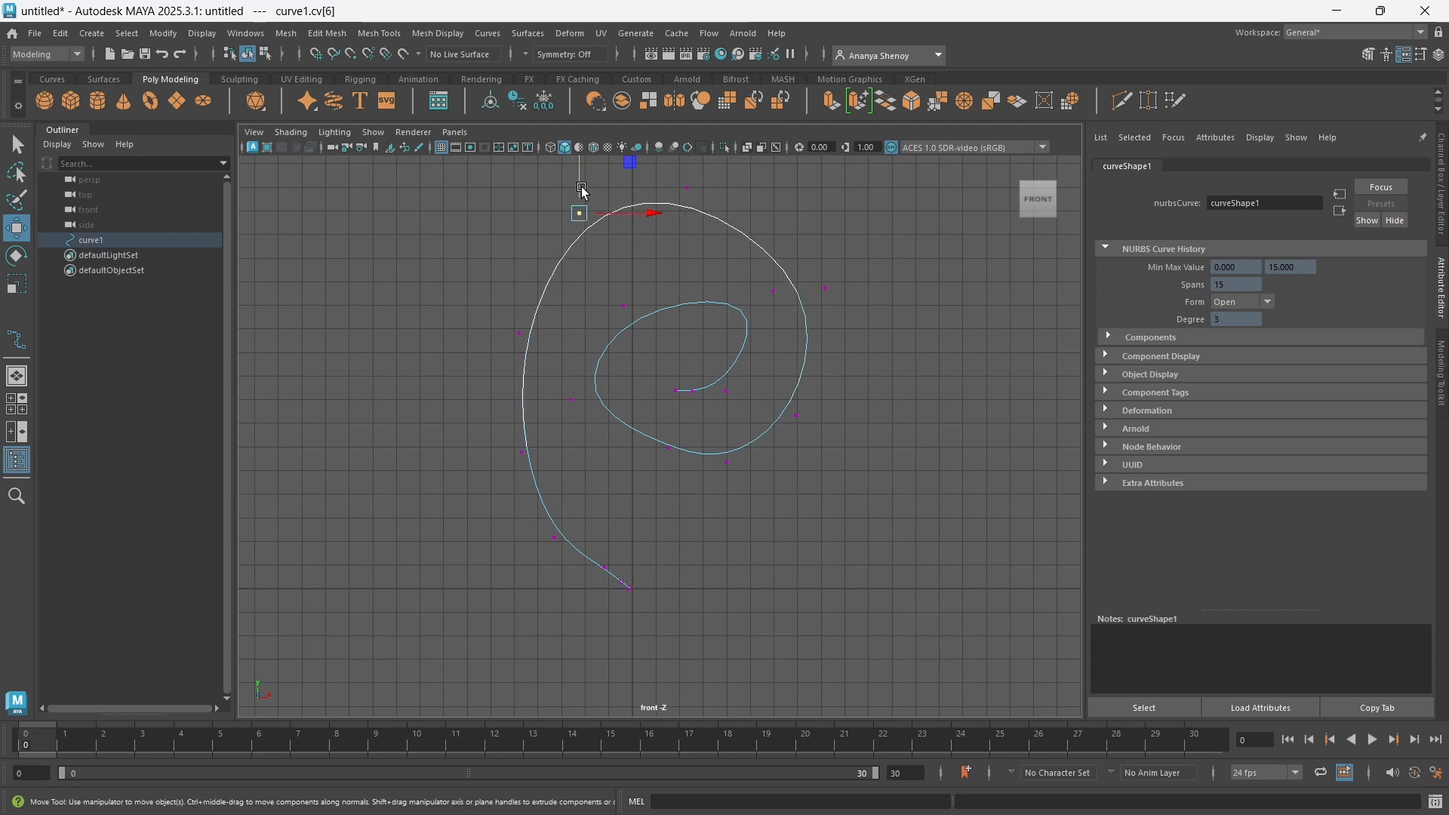
pyautogui.moveTo(581, 187); pyautogui.dragTo(583, 218)
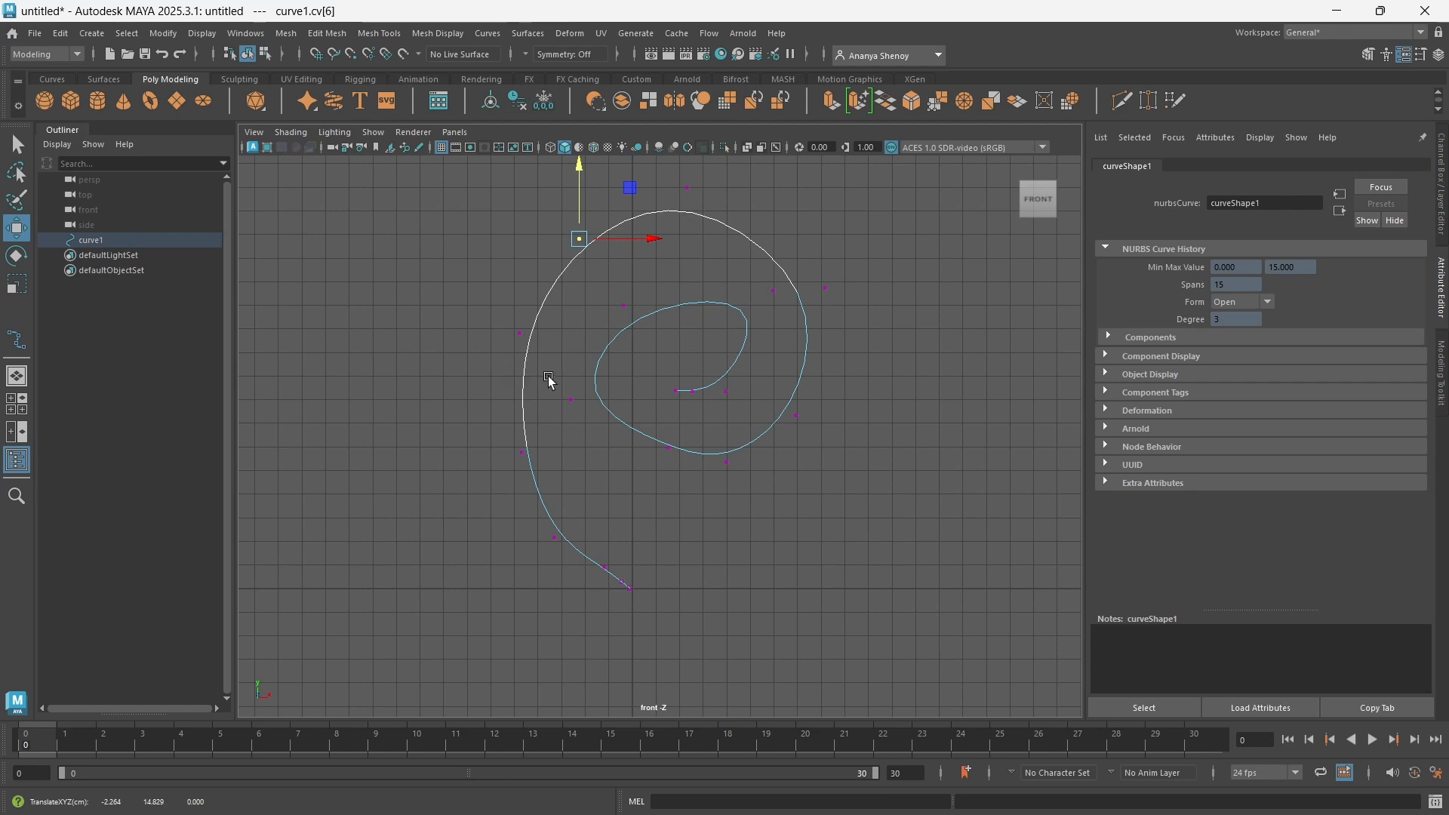
# Smooth the spiral's inner loop by moving its left, bottom and upper-right control vertices, and return to object mode.
pyautogui.moveTo(556, 376); pyautogui.dragTo(585, 412)
pyautogui.moveTo(572, 340); pyautogui.dragTo(574, 368)
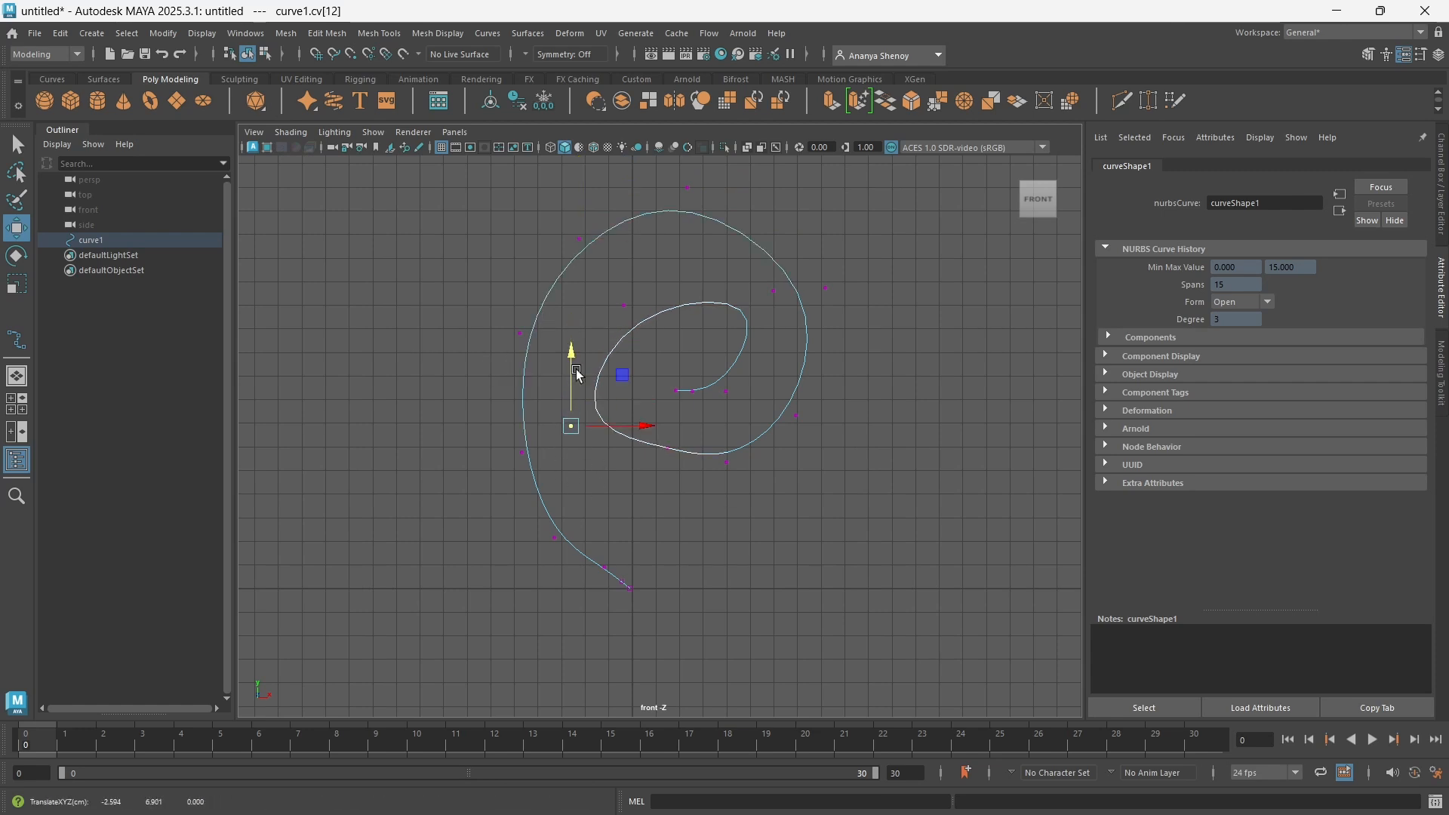
pyautogui.moveTo(616, 428); pyautogui.dragTo(670, 489)
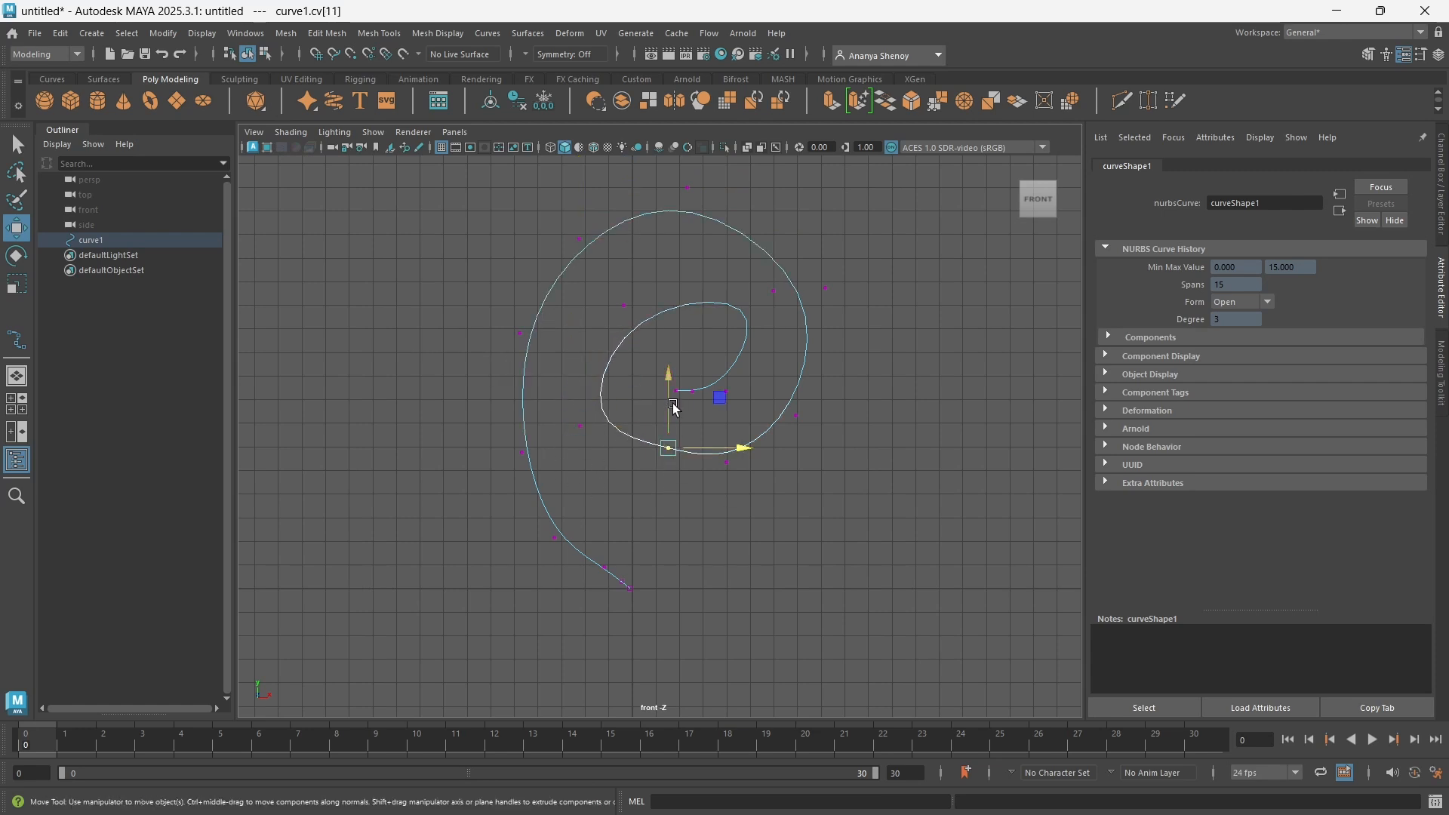
pyautogui.moveTo(674, 407); pyautogui.dragTo(672, 434)
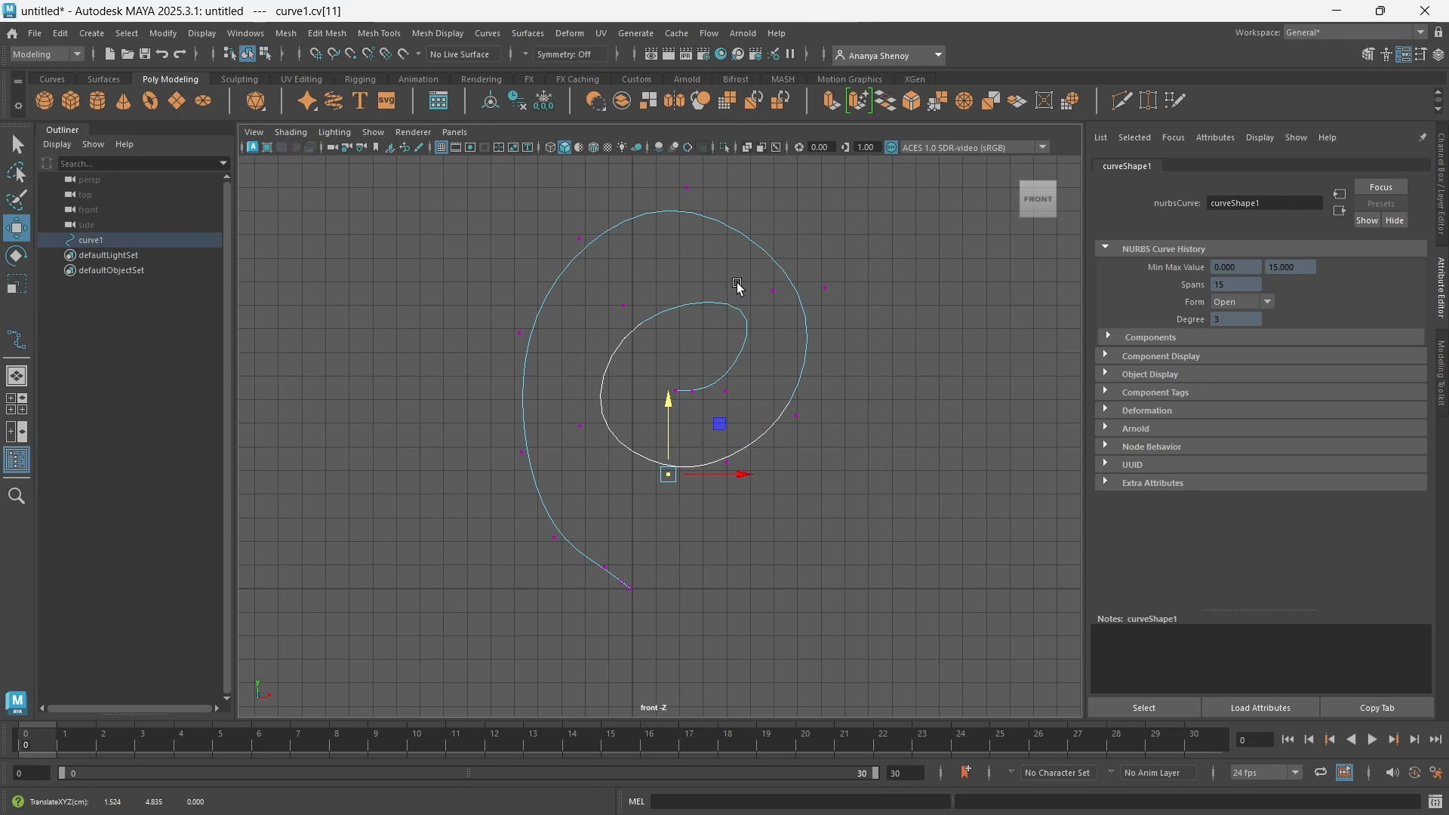
pyautogui.moveTo(738, 287); pyautogui.dragTo(781, 289)
pyautogui.moveTo(643, 346); pyautogui.dragTo(750, 299, button='right')
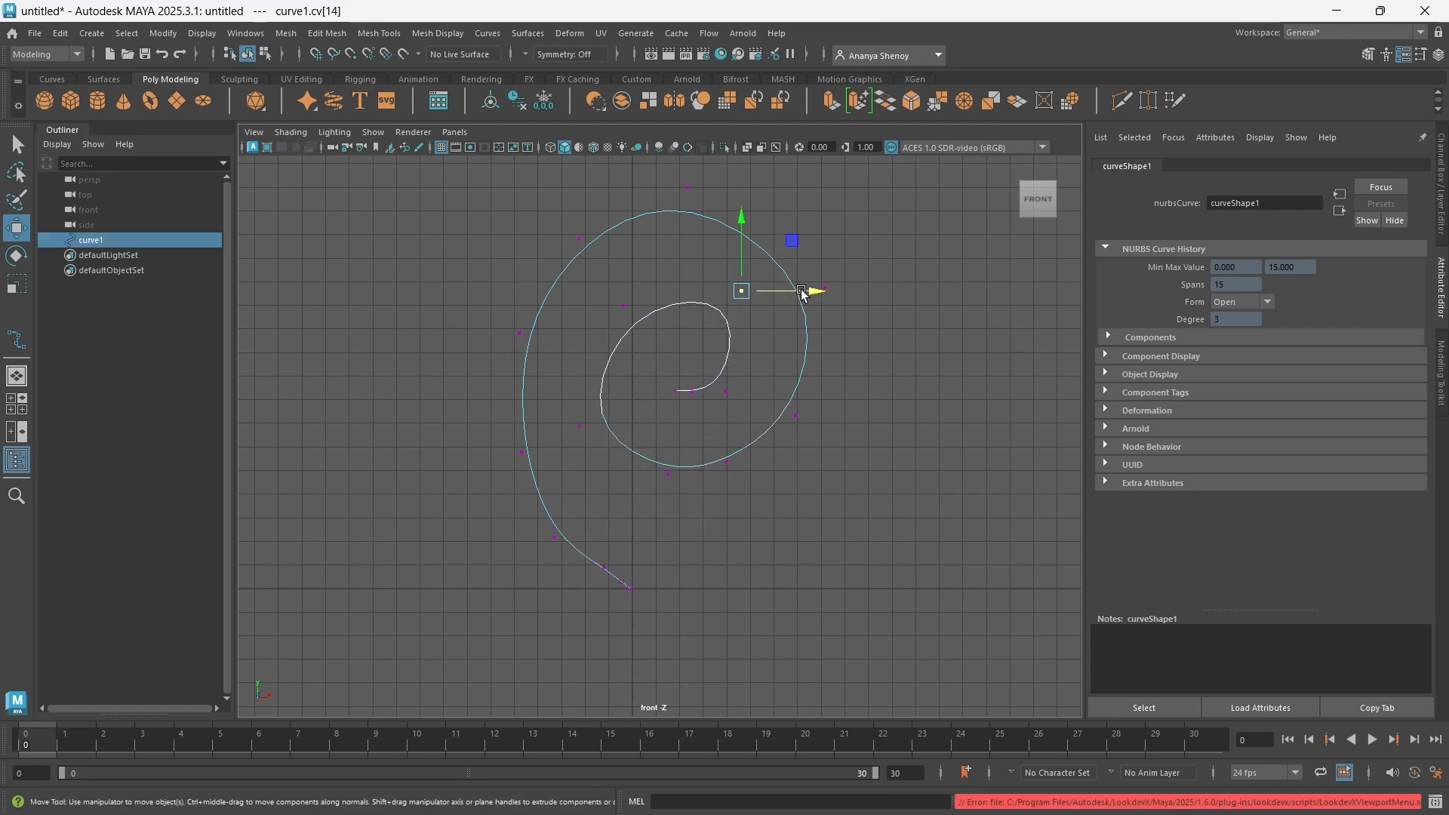
pyautogui.click(753, 455)
pyautogui.moveTo(568, 337); pyautogui.dragTo(651, 474)
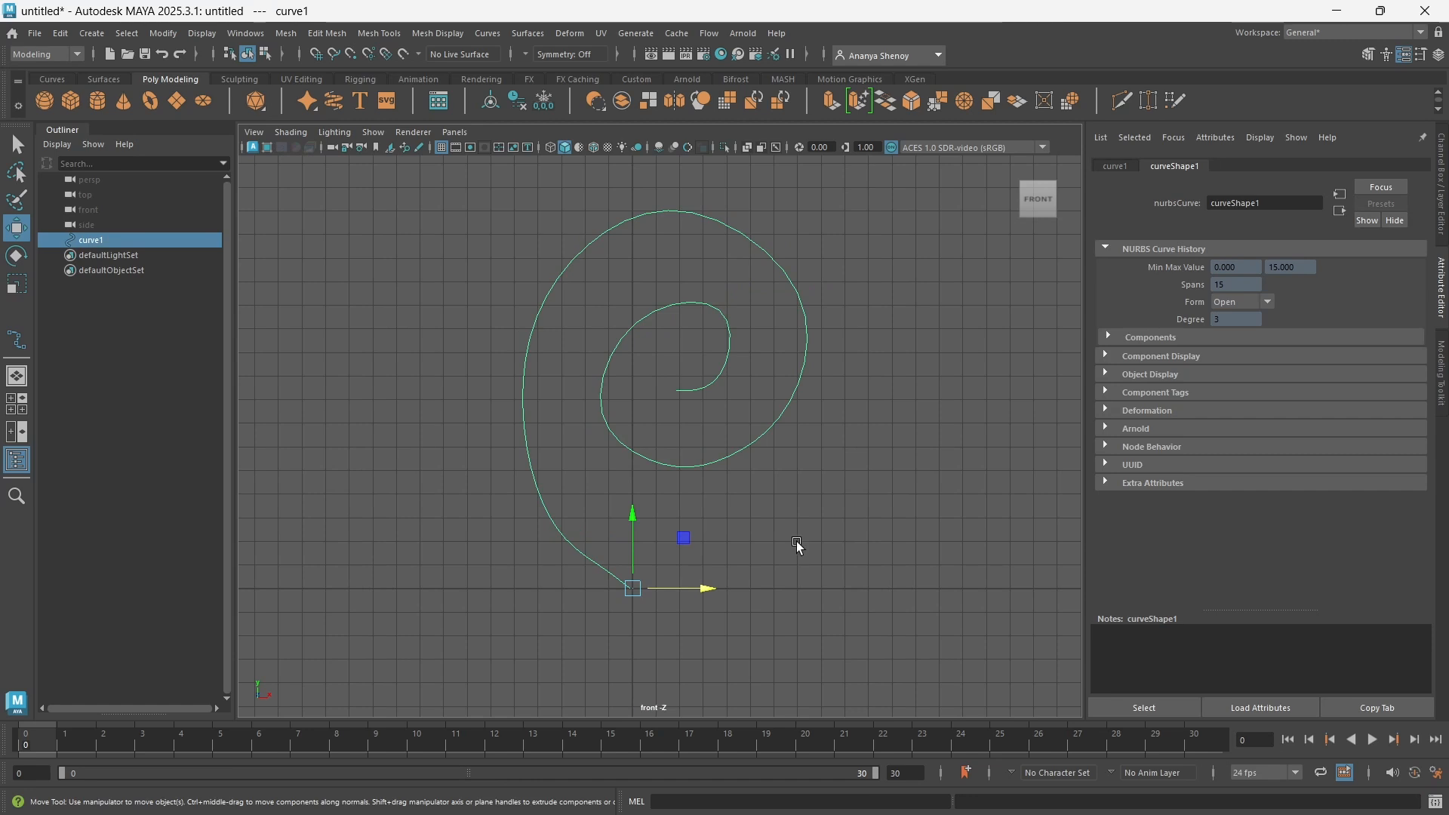
# Create a Sweep Mesh from the spiral curve in the perspective view.
pyautogui.press('space')
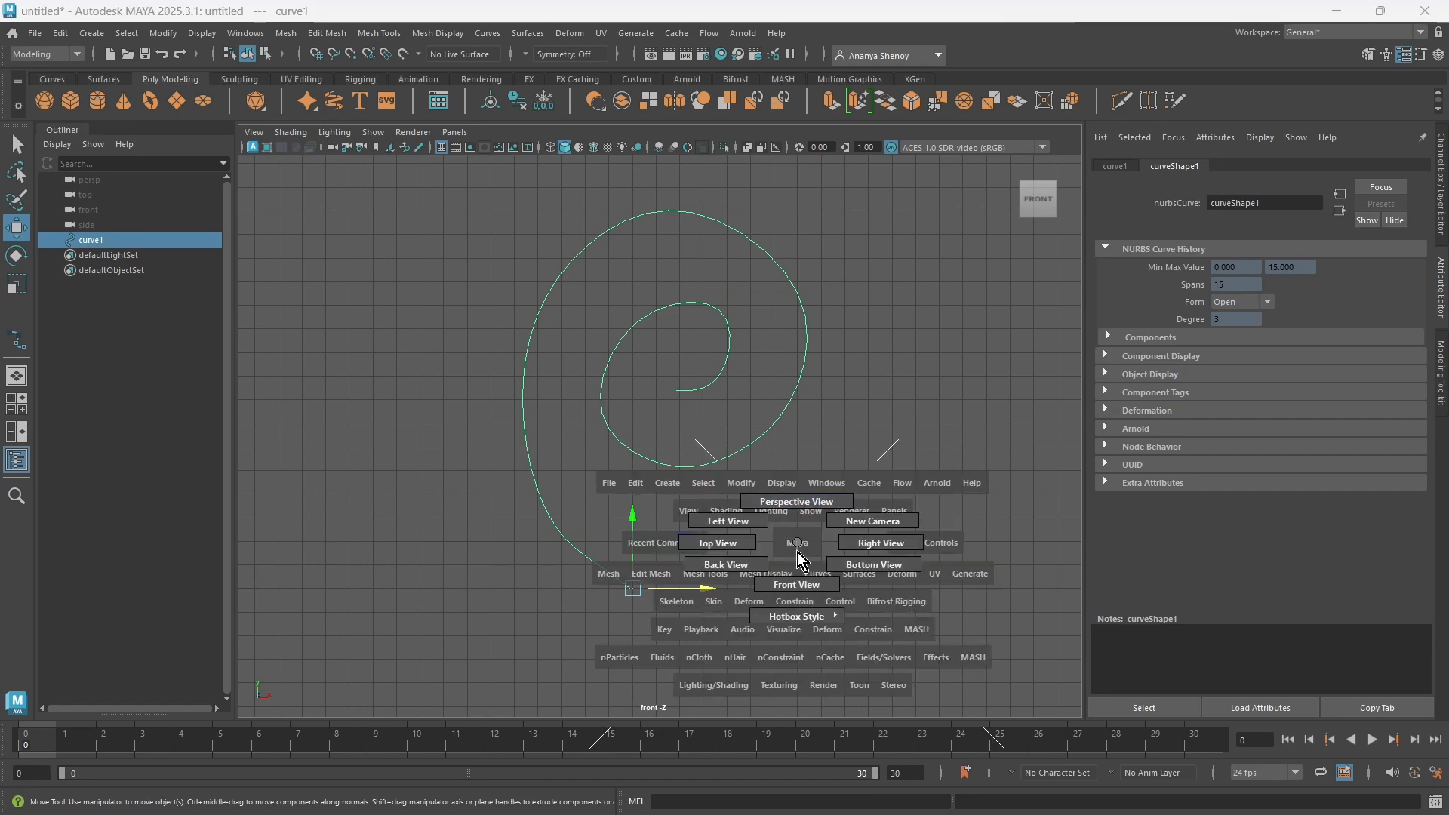
pyautogui.press('space')
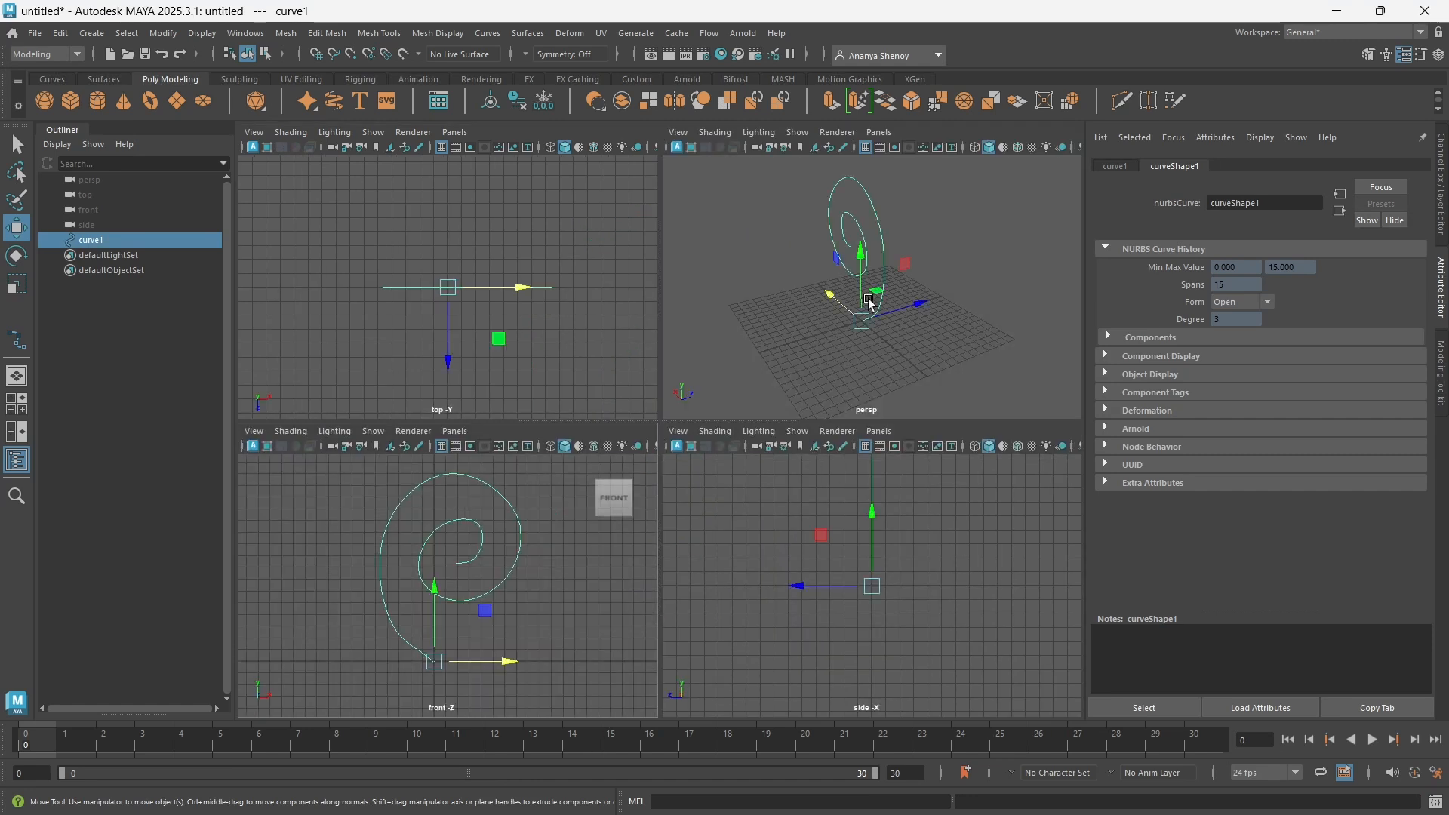
pyautogui.press('space')
pyautogui.keyDown('alt'); pyautogui.moveTo(754, 423); pyautogui.dragTo(485, 369); pyautogui.keyUp('alt')
pyautogui.press('q')
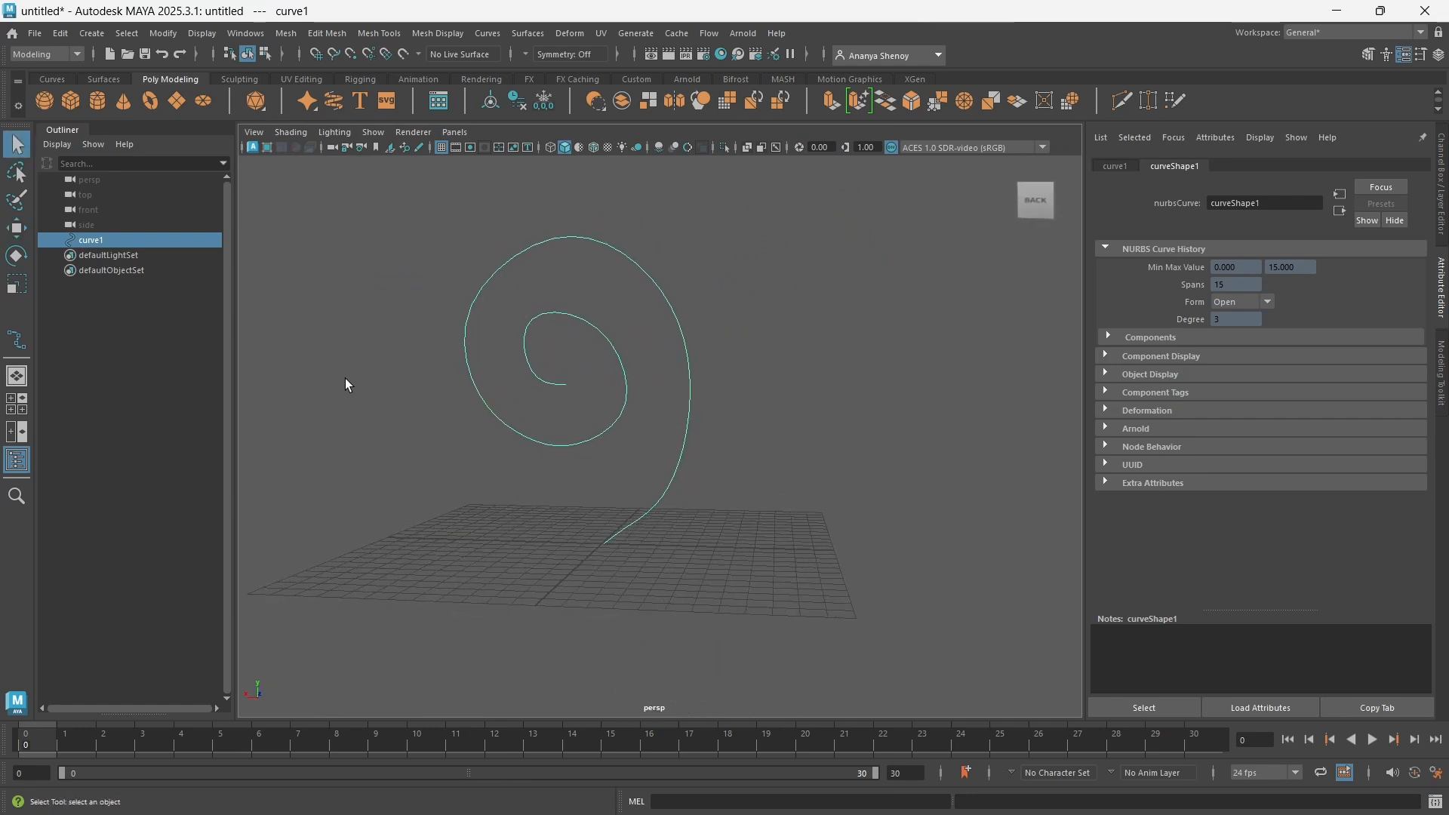
pyautogui.click(91, 33)
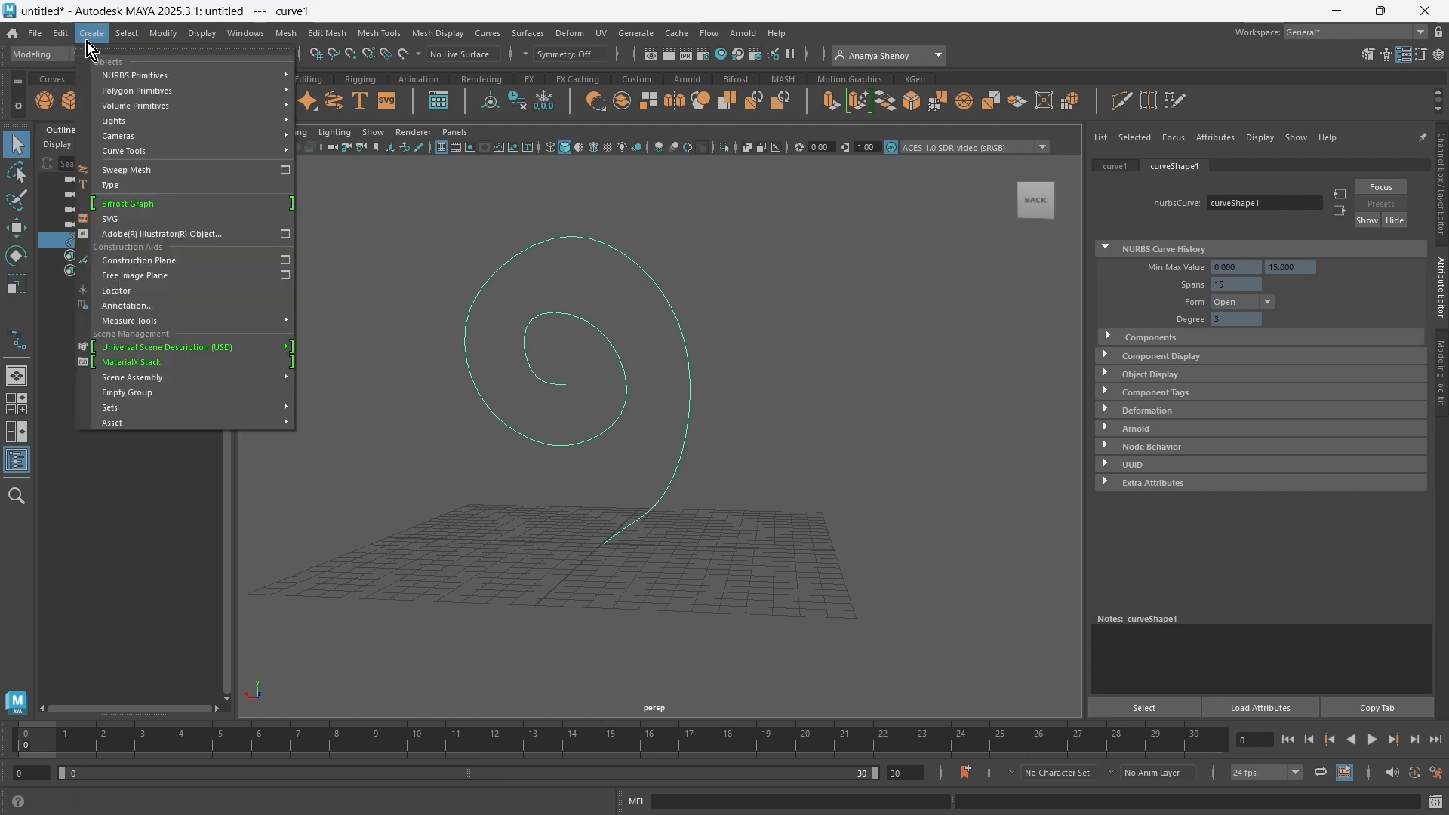
pyautogui.click(148, 171)
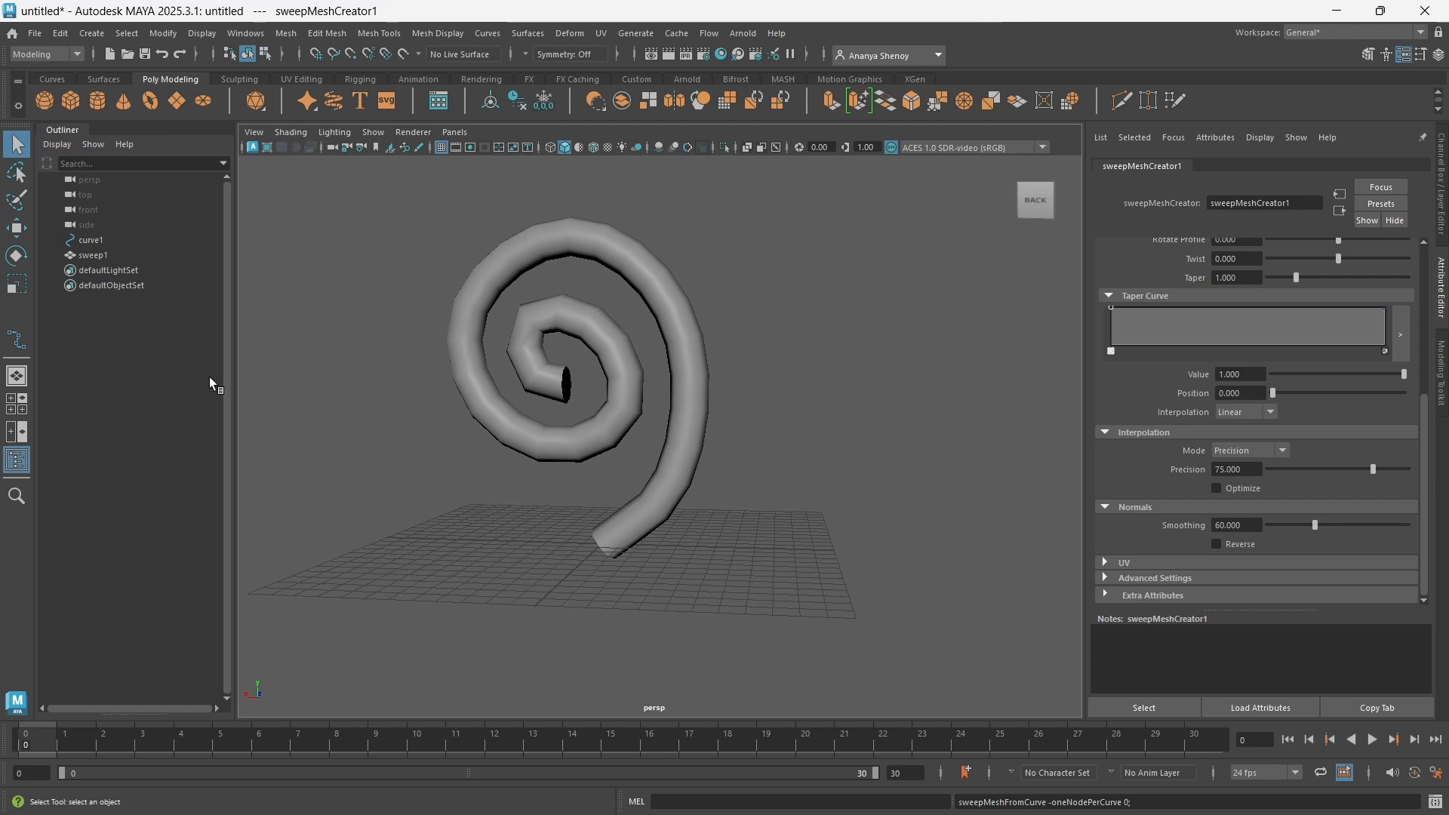
# Show curve1's control vertices and pull the one on the outer loop's far side about 5.5 cm outward along Z.
pyautogui.click(90, 242)
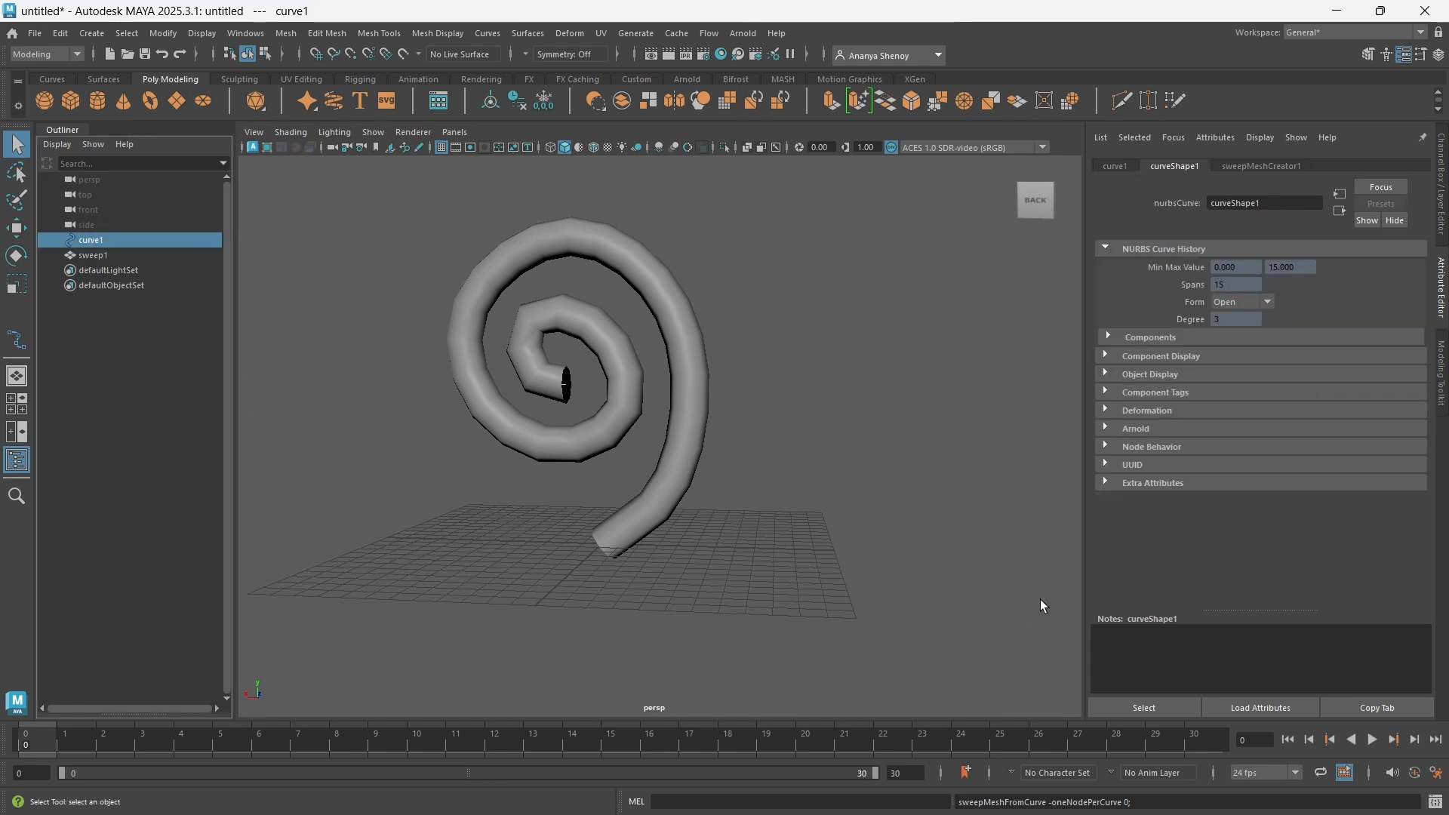
pyautogui.click(136, 256)
pyautogui.keyDown('alt'); pyautogui.moveTo(579, 472); pyautogui.dragTo(605, 300); pyautogui.keyUp('alt')
pyautogui.click(111, 224)
pyautogui.click(105, 239)
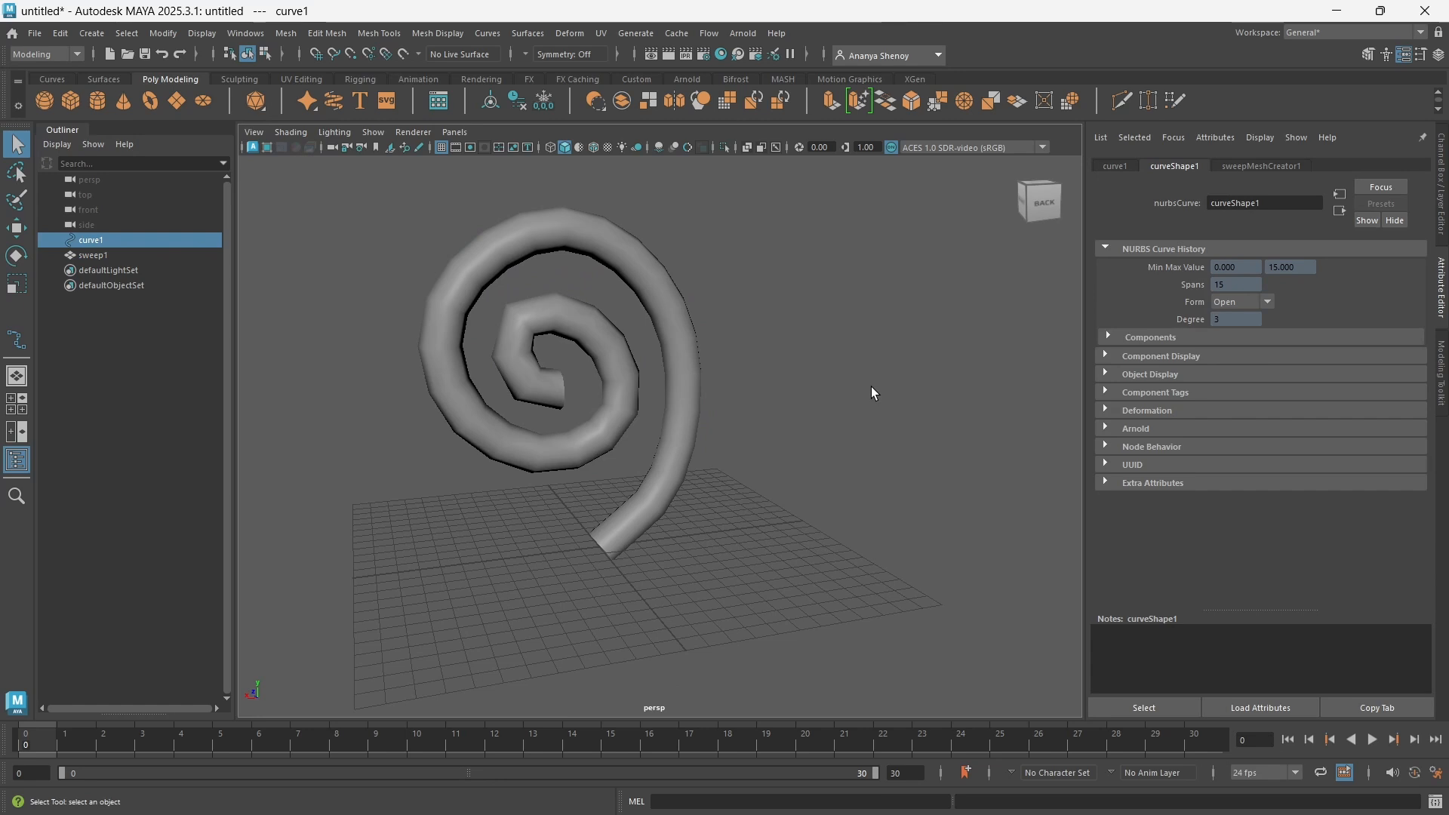
pyautogui.moveTo(871, 386); pyautogui.dragTo(797, 383, button='right')
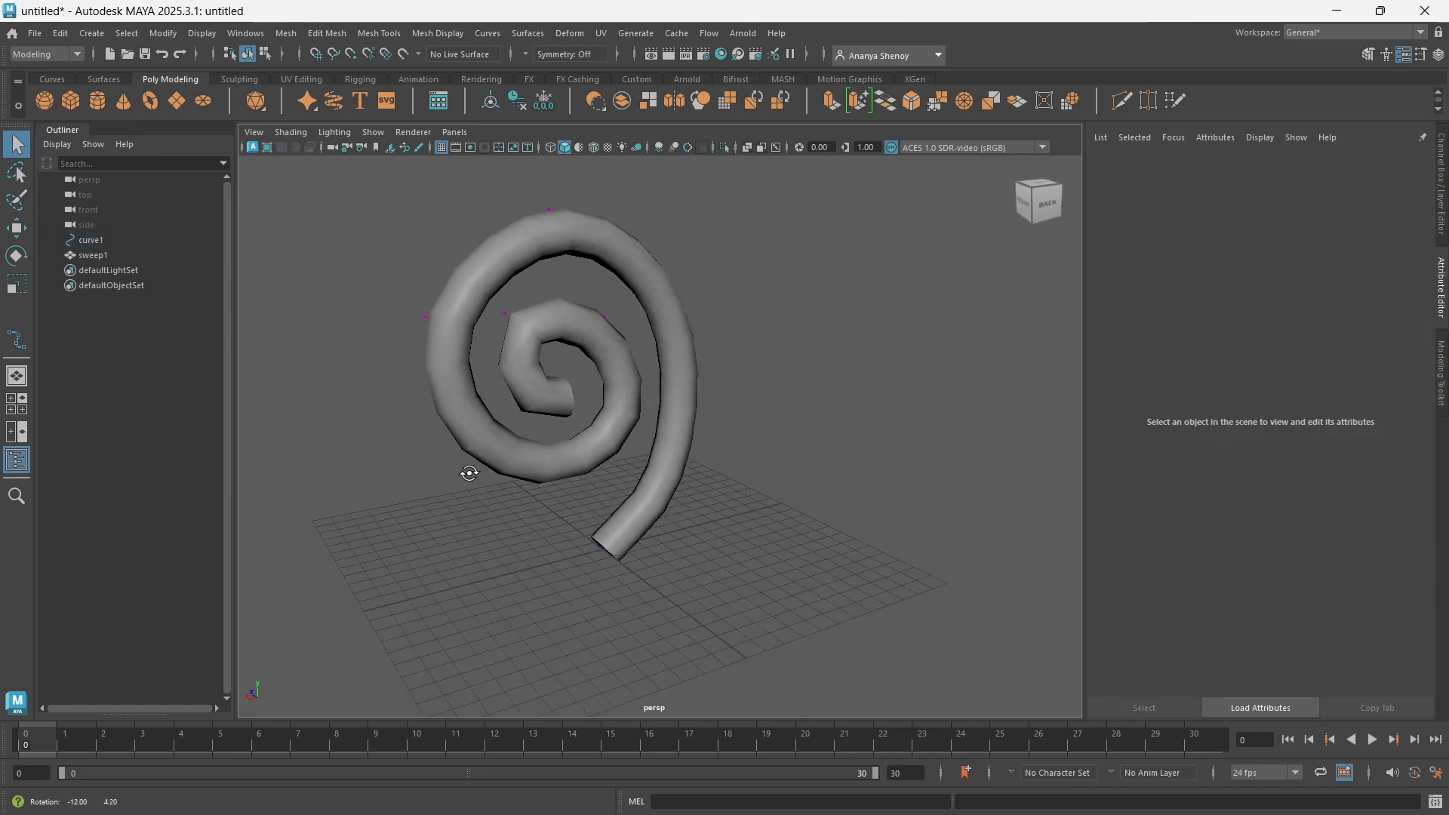
pyautogui.moveTo(398, 324); pyautogui.dragTo(462, 310)
pyautogui.keyDown('alt'); pyautogui.moveTo(362, 411); pyautogui.dragTo(683, 452); pyautogui.keyUp('alt')
pyautogui.press('w')
pyautogui.moveTo(571, 430); pyautogui.dragTo(416, 430)
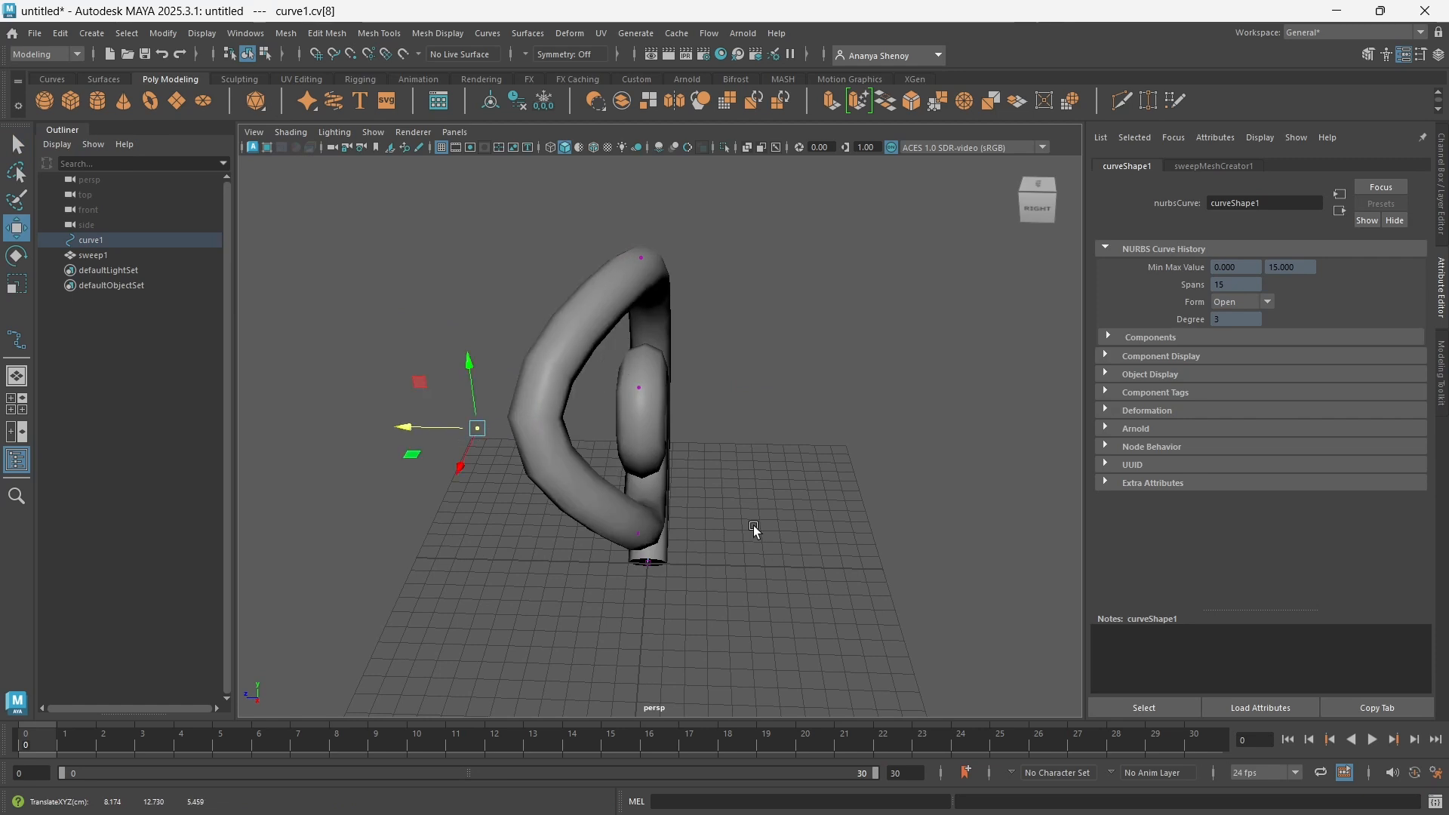
# Raise the control vertex at the top of the swept spiral's outer loop.
pyautogui.keyDown('alt'); pyautogui.moveTo(757, 530); pyautogui.dragTo(670, 532); pyautogui.keyUp('alt')
pyautogui.moveTo(548, 183); pyautogui.dragTo(619, 284)
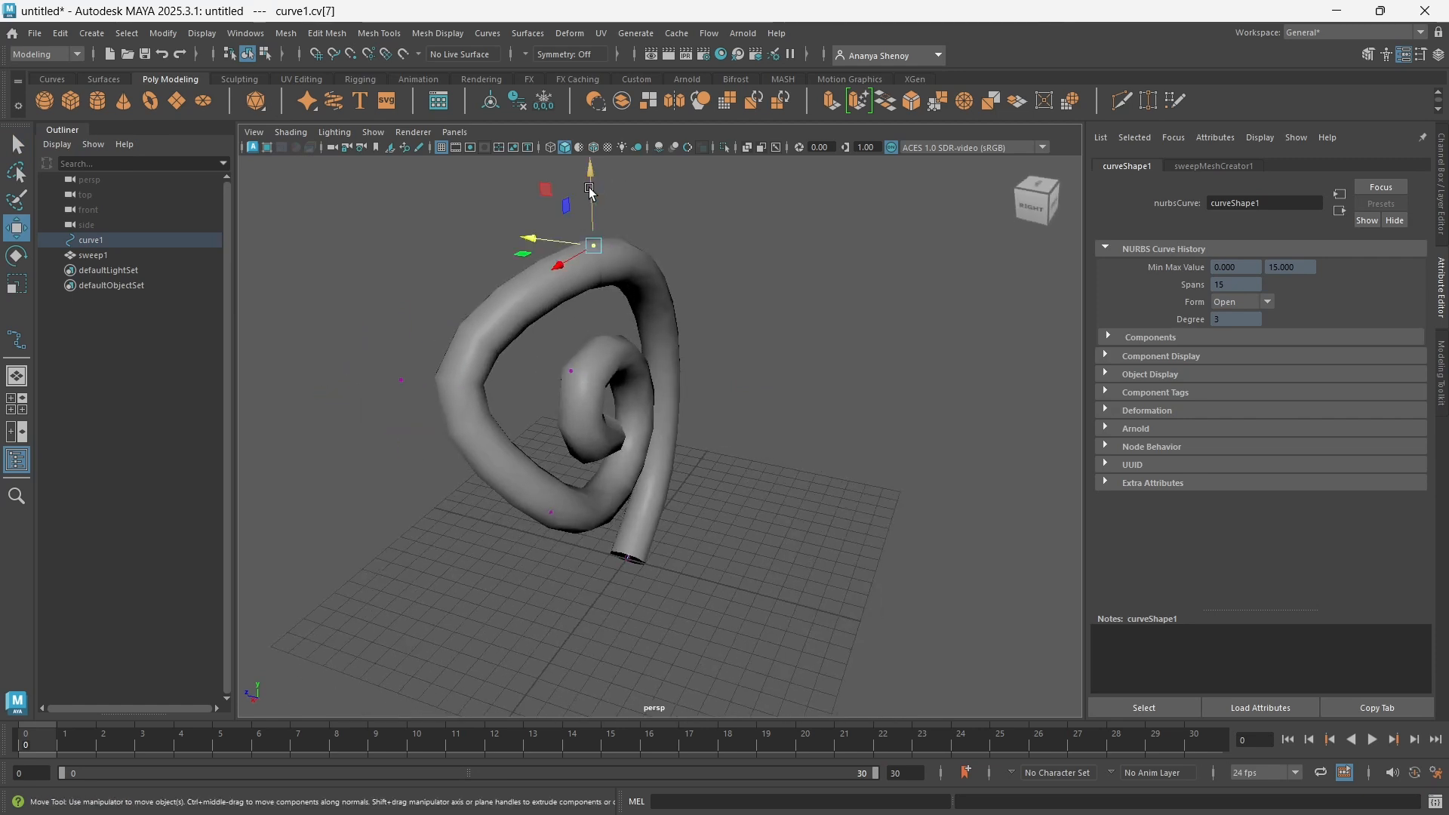
pyautogui.moveTo(591, 183); pyautogui.dragTo(593, 116)
pyautogui.scroll(-3, 732, 354)
pyautogui.keyDown('alt'); pyautogui.moveTo(766, 407); pyautogui.dragTo(668, 360); pyautogui.keyUp('alt')
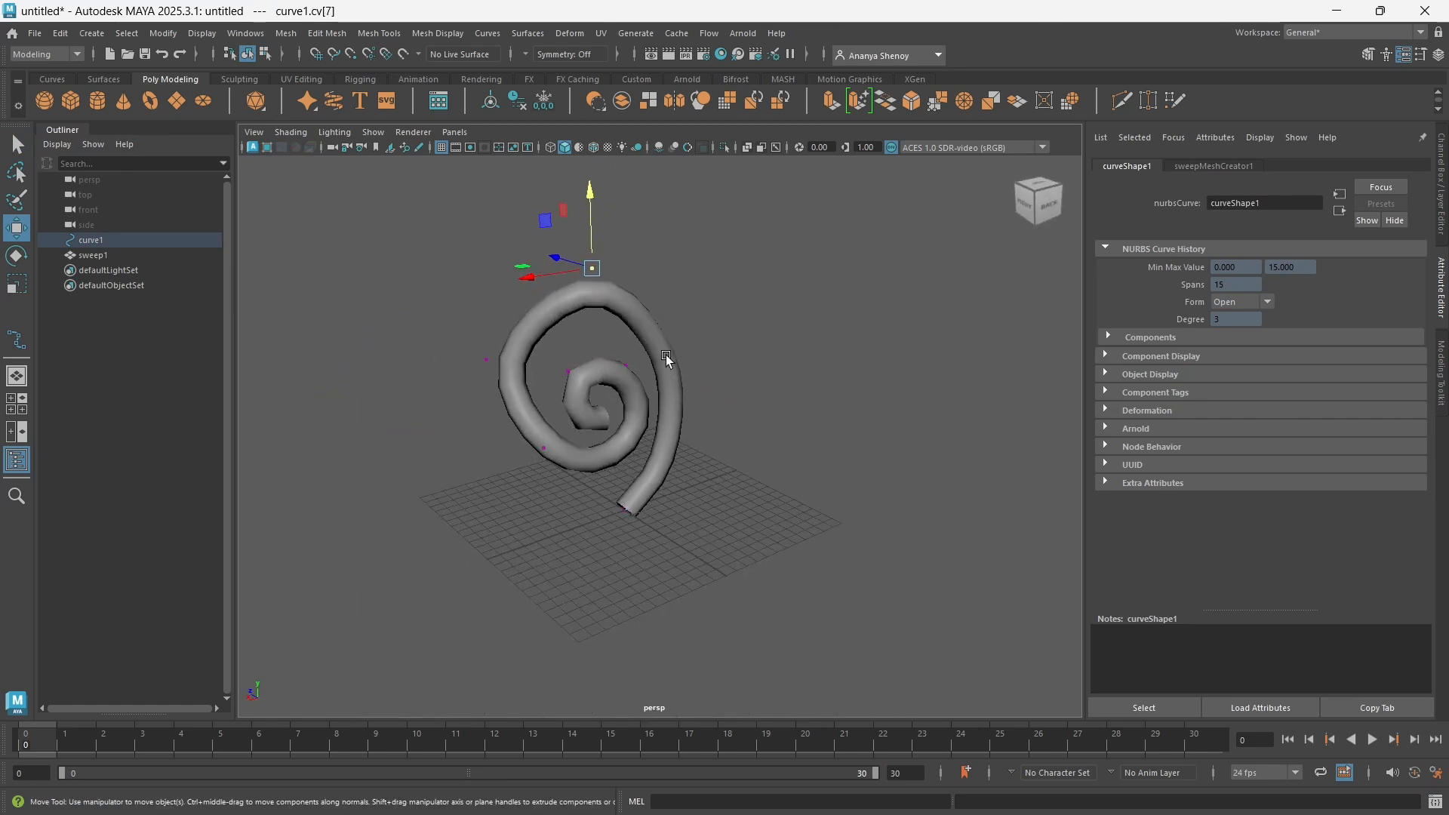
# Shift the control vertex at the outer loop's upper shoulder outward along X, and return to object mode.
pyautogui.moveTo(623, 301); pyautogui.dragTo(713, 352)
pyautogui.moveTo(591, 334); pyautogui.dragTo(623, 330)
pyautogui.keyDown('alt'); pyautogui.moveTo(695, 455); pyautogui.dragTo(644, 431); pyautogui.keyUp('alt')
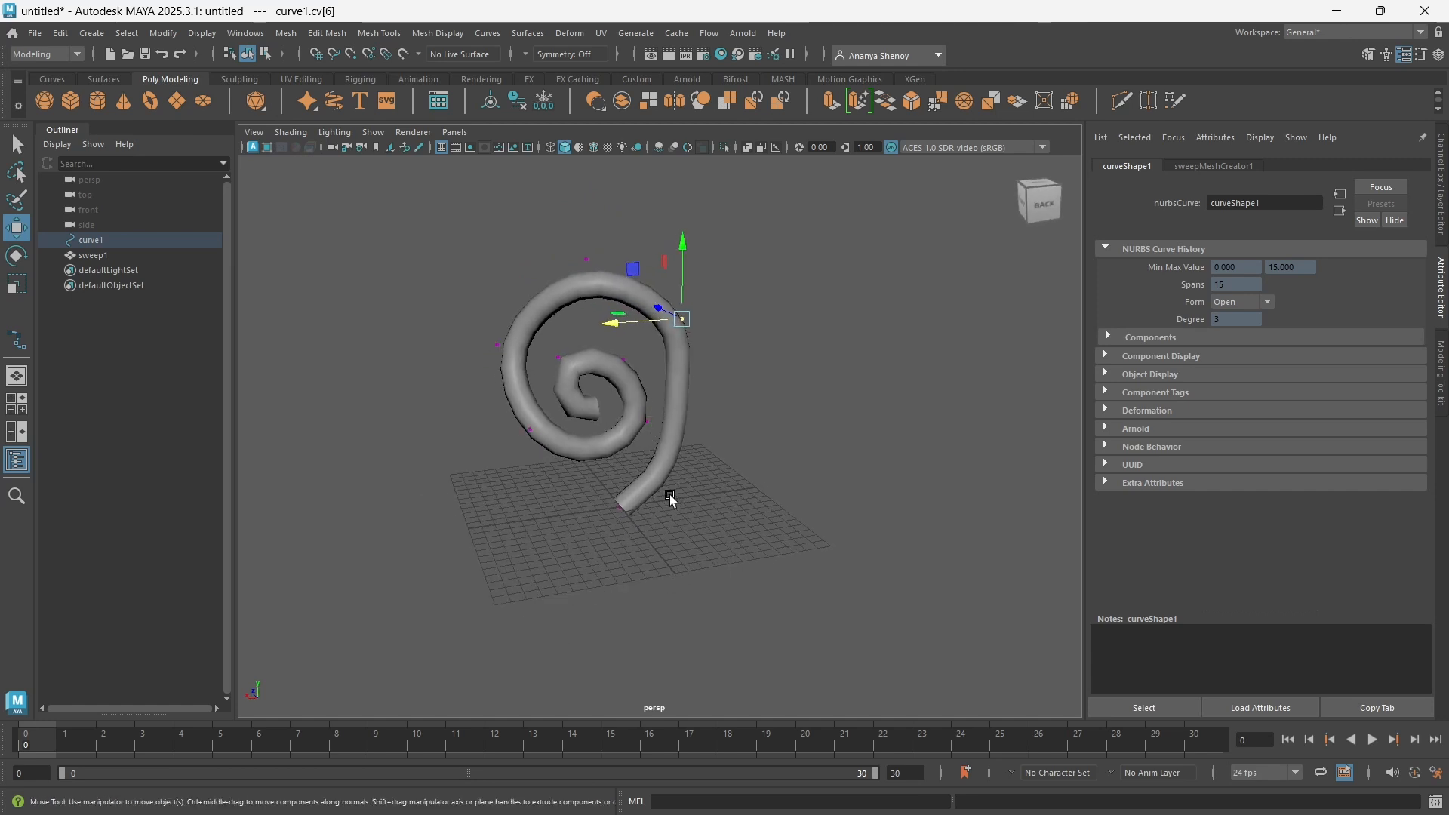
pyautogui.keyDown('alt'); pyautogui.moveTo(664, 485); pyautogui.dragTo(815, 606, button='right'); pyautogui.keyUp('alt')
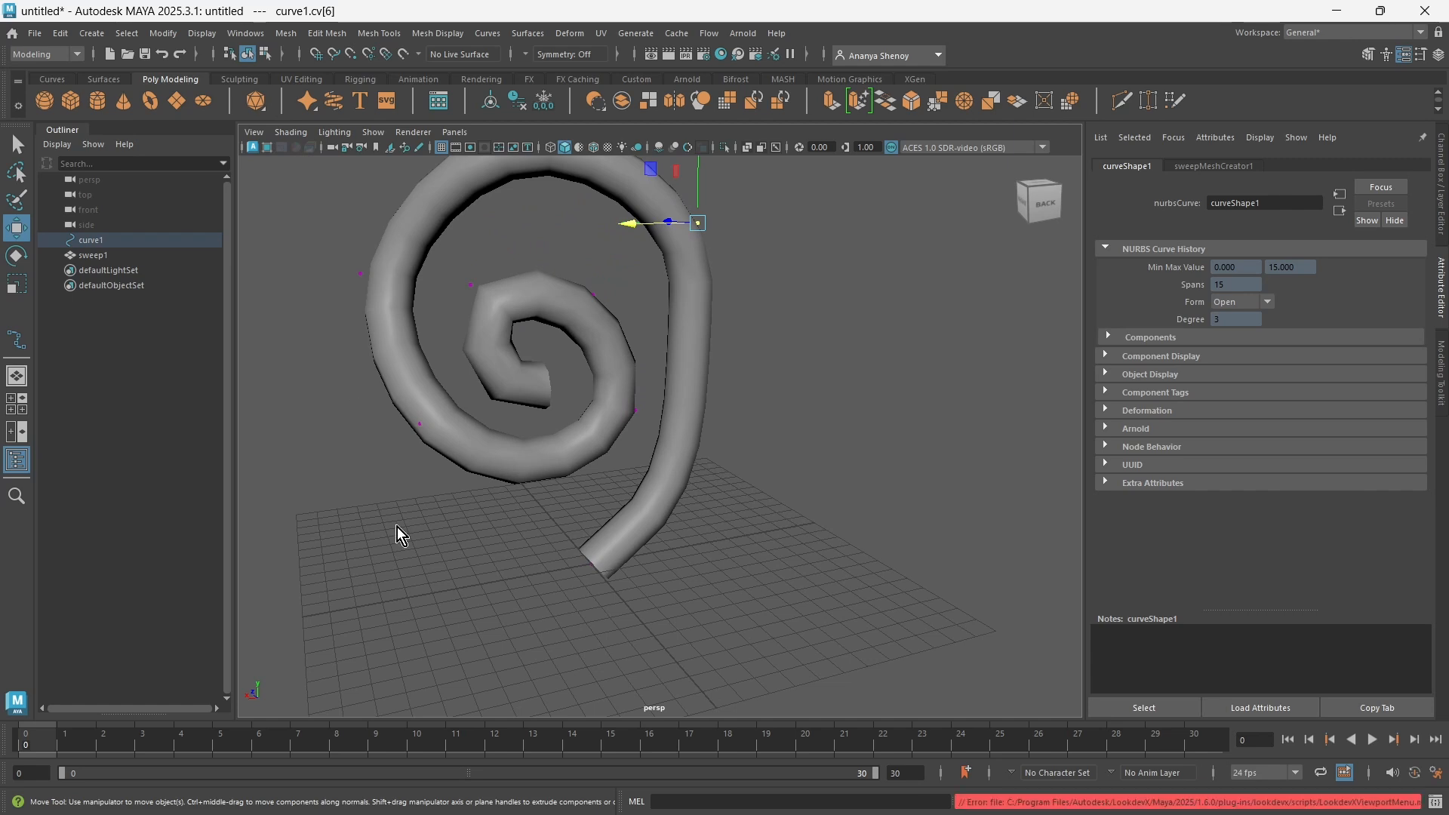
pyautogui.moveTo(397, 527); pyautogui.dragTo(469, 414, button='right')
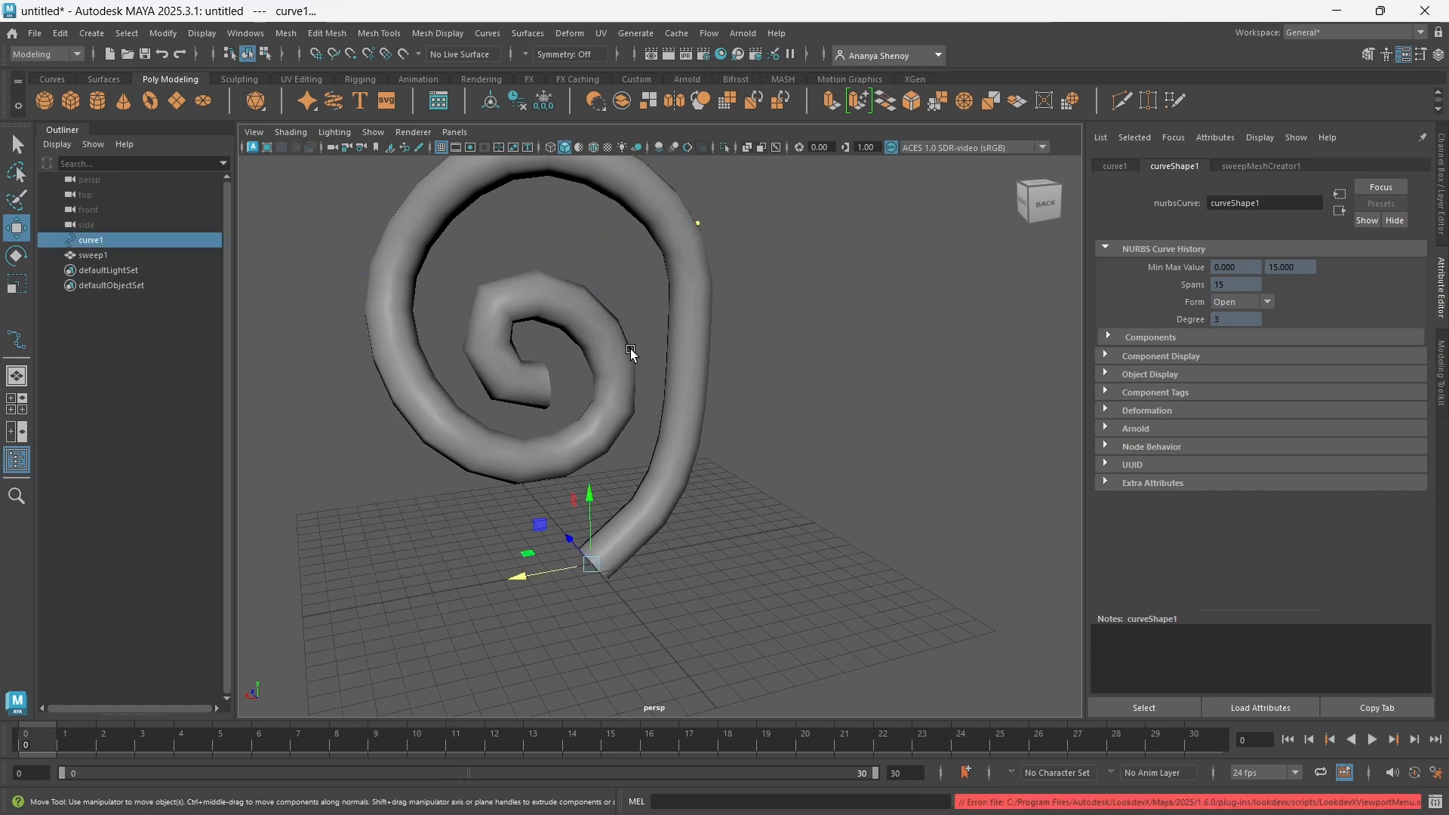
# Select the swept spiral tube and bring up the sweep profile settings of its sweepMeshCreator1 node.
pyautogui.click(654, 530)
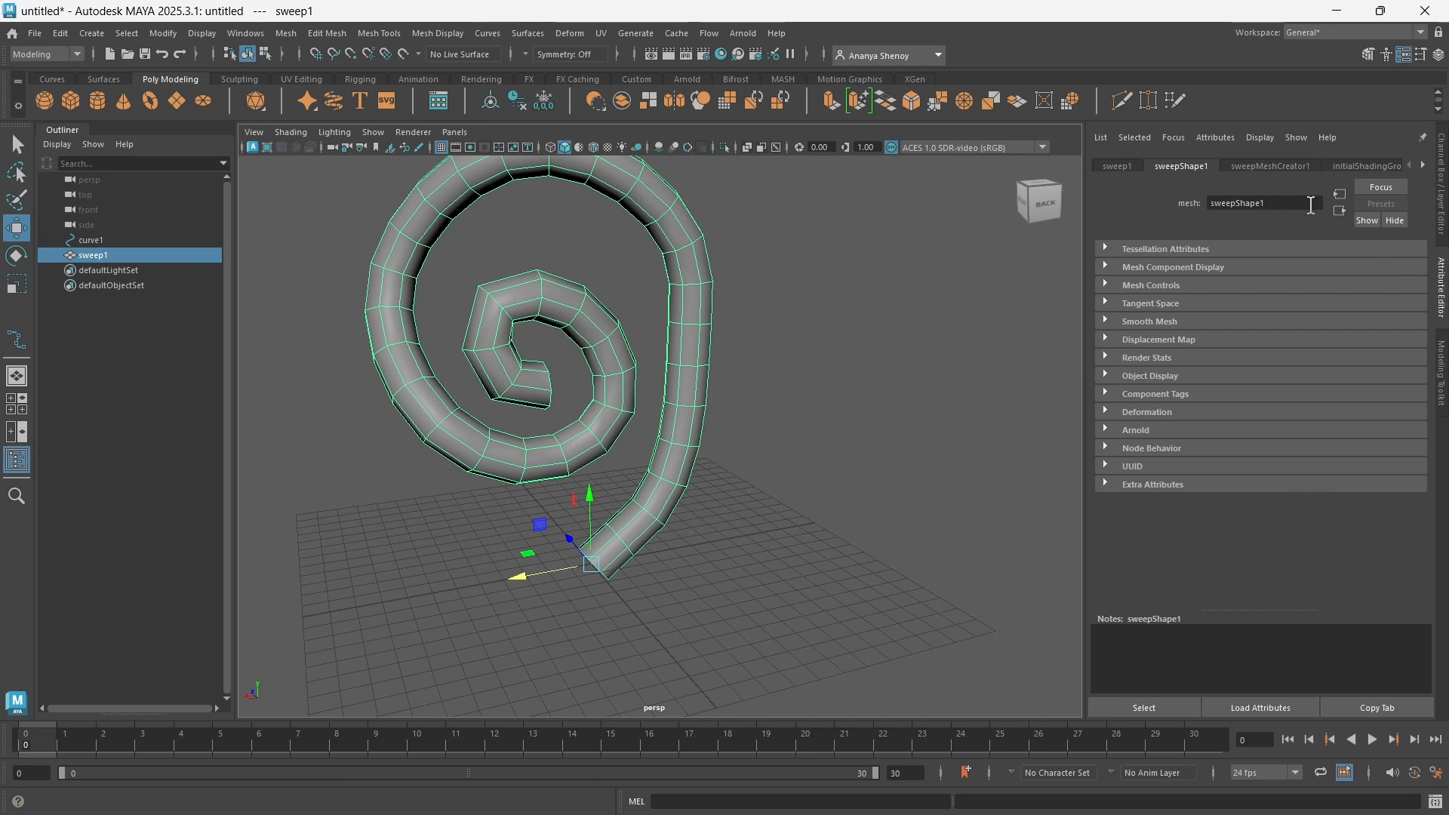
pyautogui.click(1256, 161)
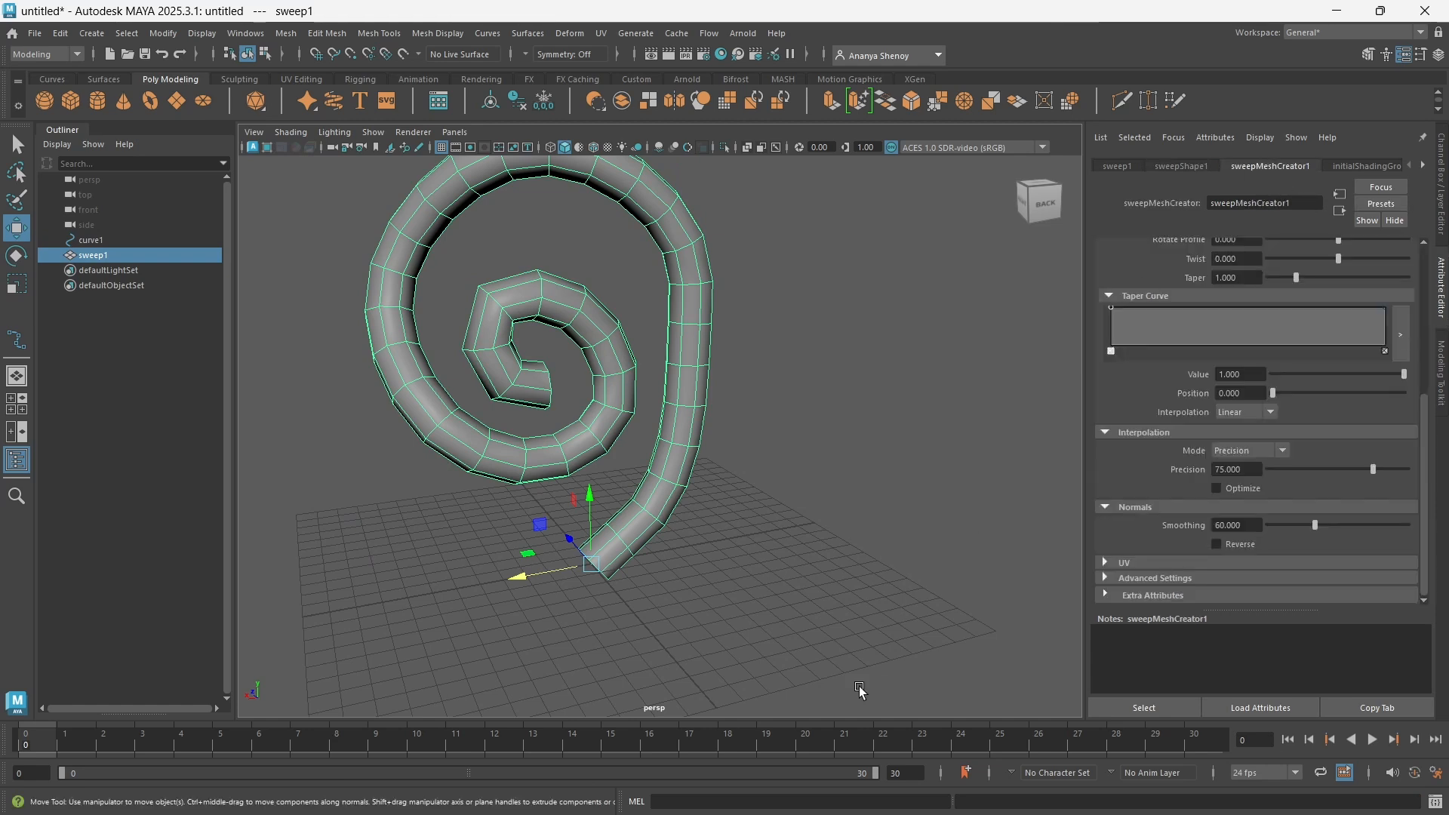
pyautogui.scroll(5, 1416, 378)
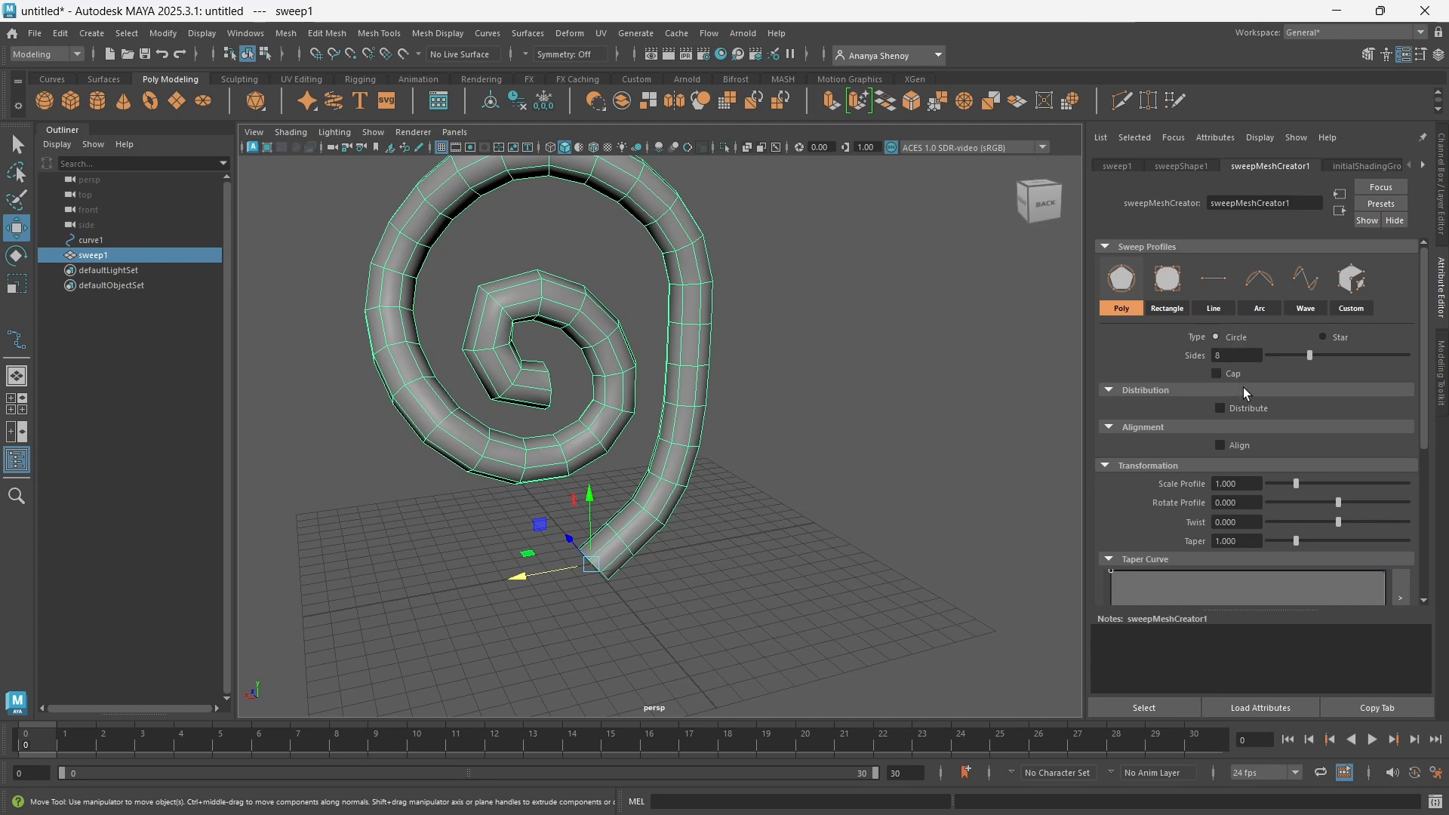
# Try a Star type for the tube's Poly profile with 15 sides, and inspect the ridged shape from several angles.
pyautogui.click(1322, 337)
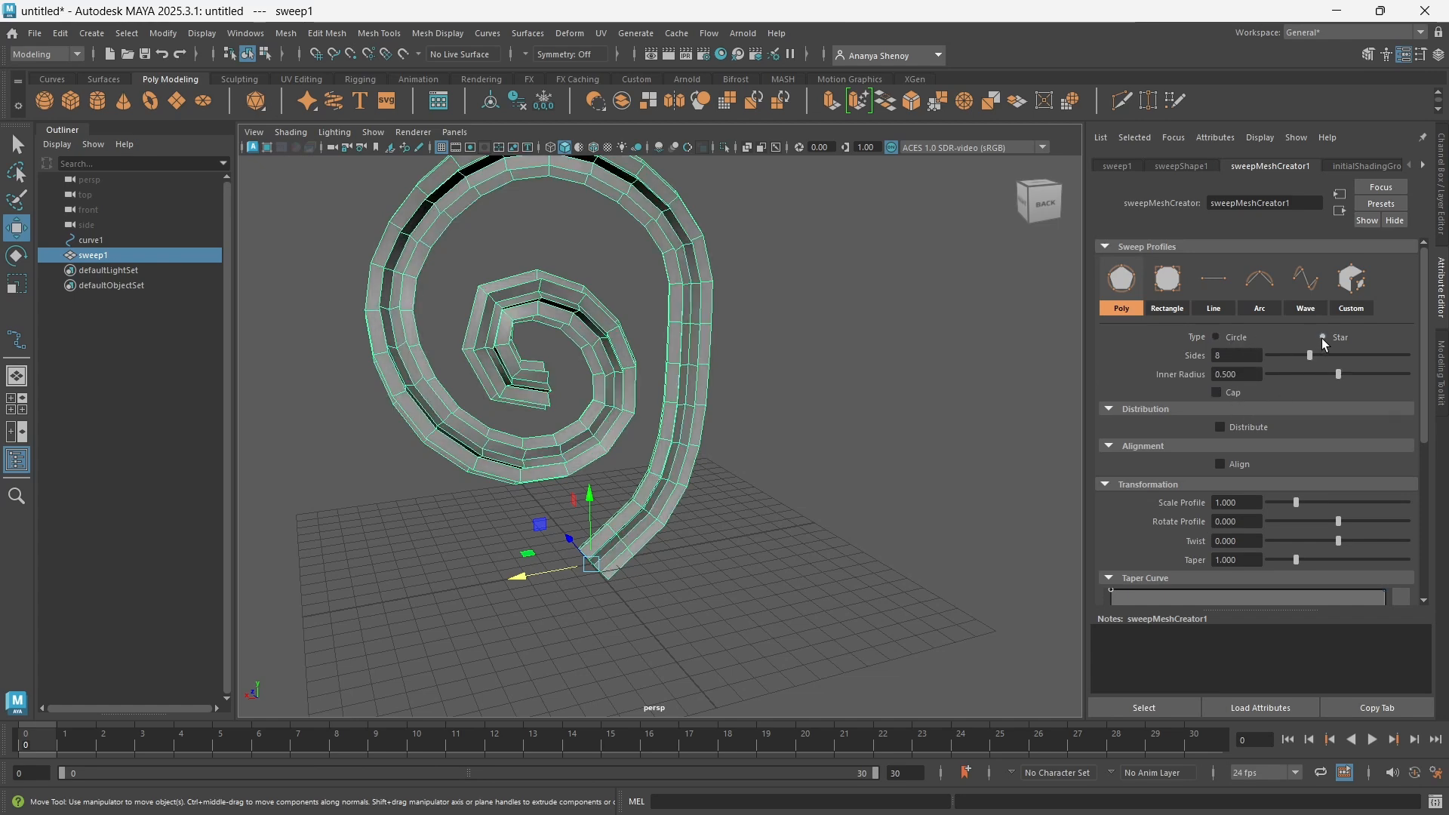
pyautogui.keyDown('alt'); pyautogui.moveTo(788, 393); pyautogui.dragTo(834, 446); pyautogui.keyUp('alt')
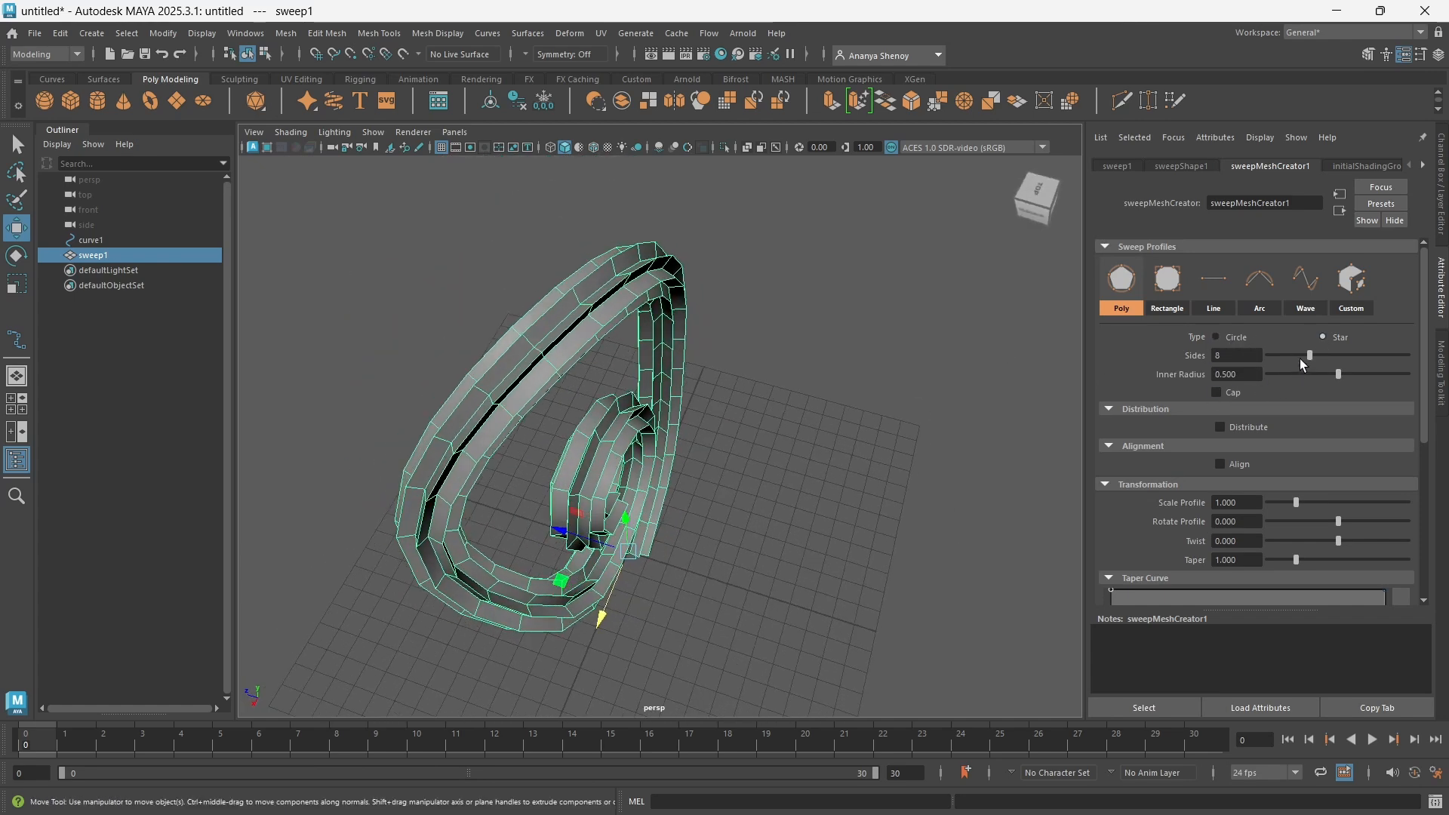
pyautogui.moveTo(1312, 354); pyautogui.dragTo(1366, 354)
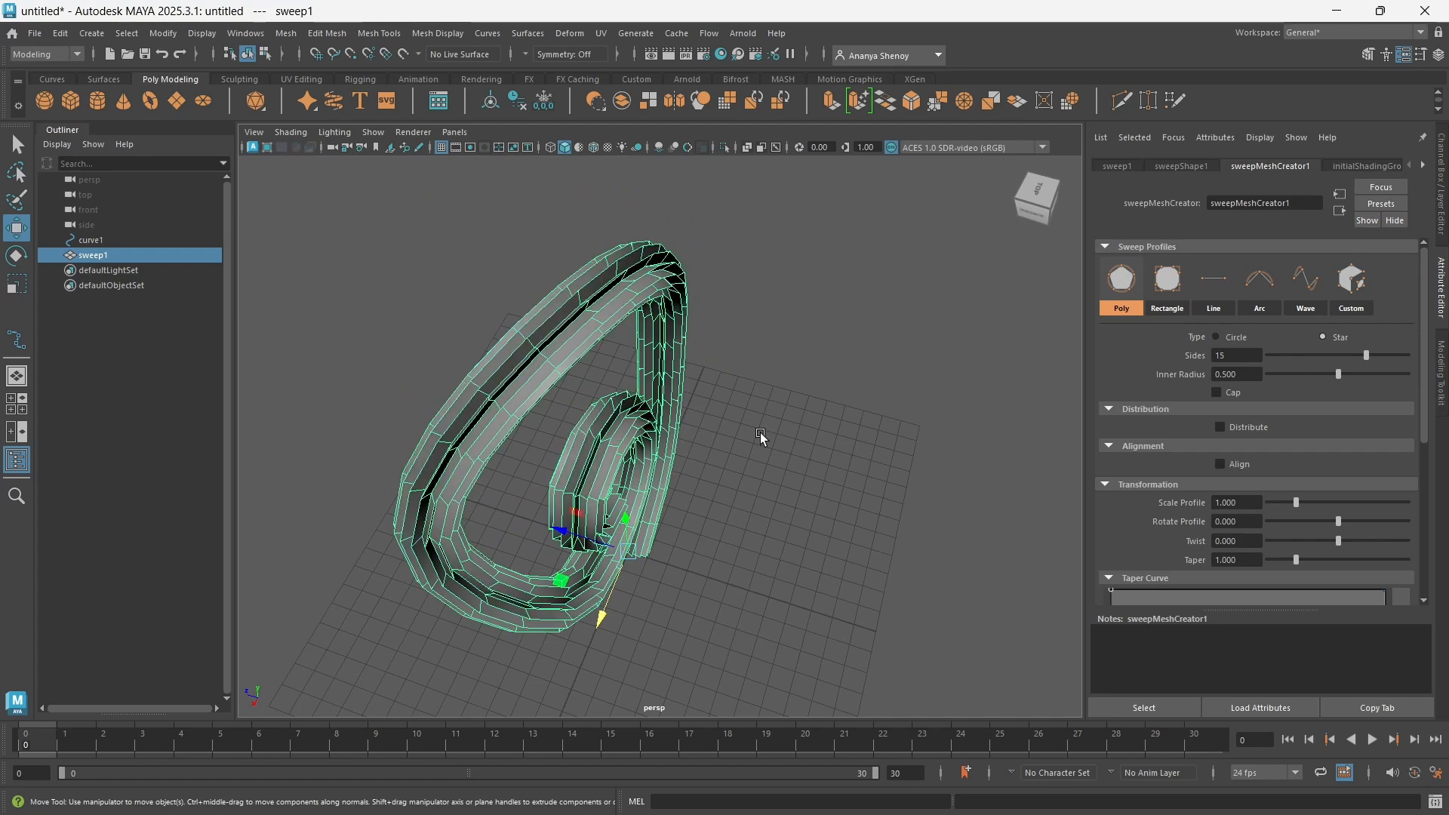
pyautogui.keyDown('alt'); pyautogui.moveTo(761, 436); pyautogui.dragTo(630, 364); pyautogui.keyUp('alt')
pyautogui.click(779, 449)
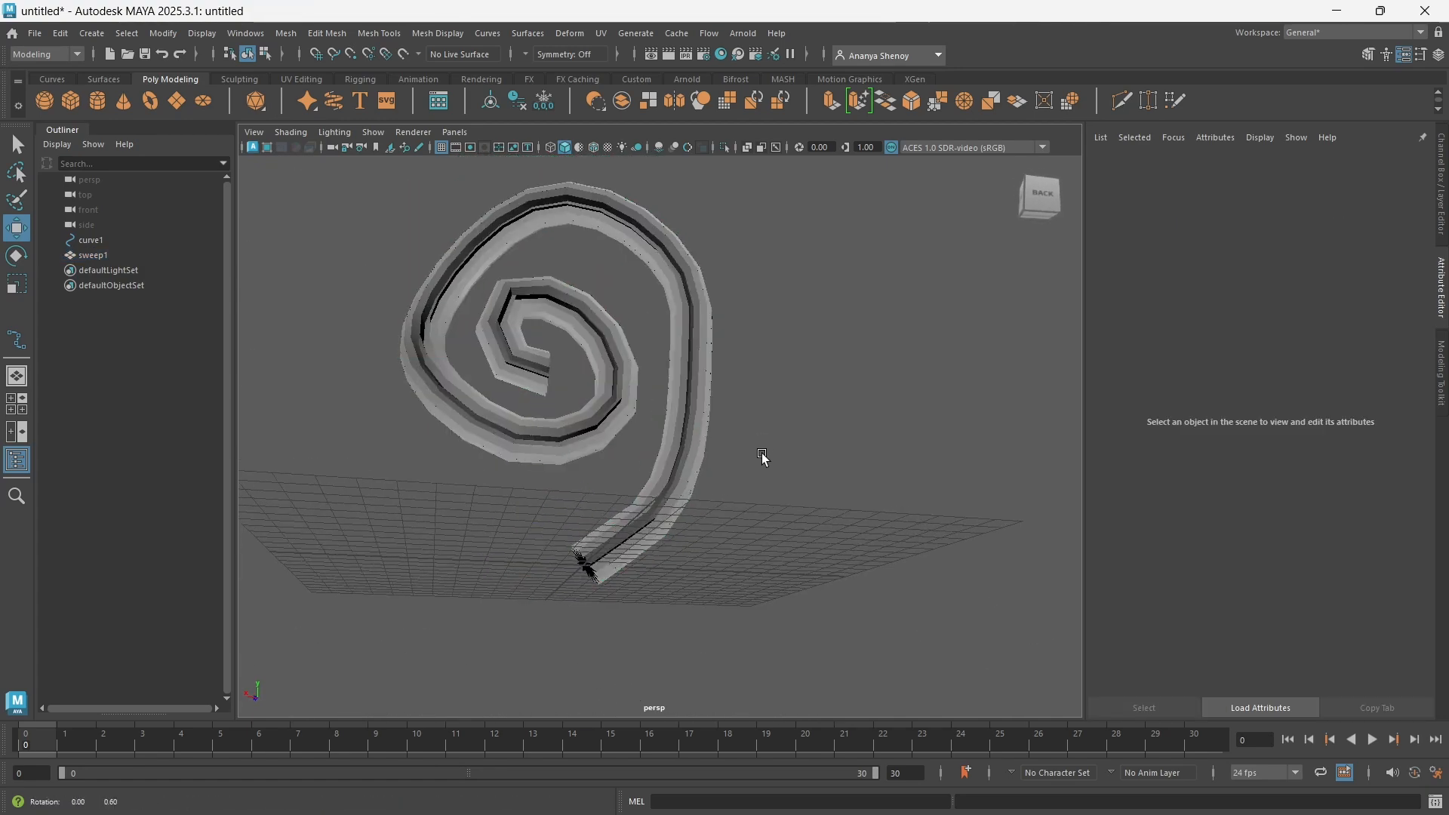
pyautogui.keyDown('alt'); pyautogui.moveTo(767, 456); pyautogui.dragTo(664, 423); pyautogui.keyUp('alt')
# Reselect the spiral tube and try inner radius values of 0.923 and 0.637 on its star profile.
pyautogui.click(604, 428)
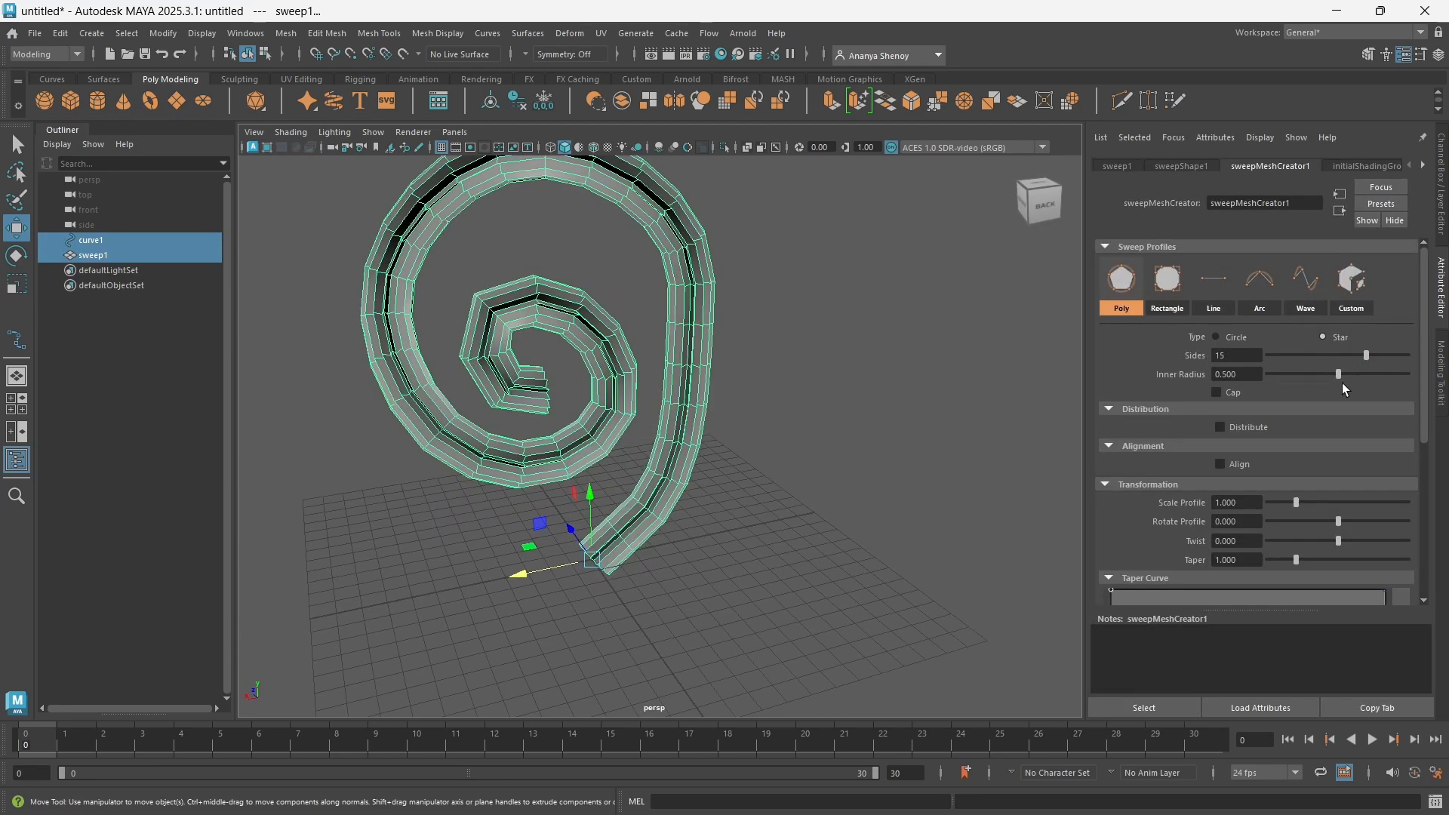
pyautogui.moveTo(1343, 379); pyautogui.dragTo(1395, 386)
pyautogui.keyDown('alt'); pyautogui.moveTo(573, 392); pyautogui.dragTo(639, 433); pyautogui.keyUp('alt')
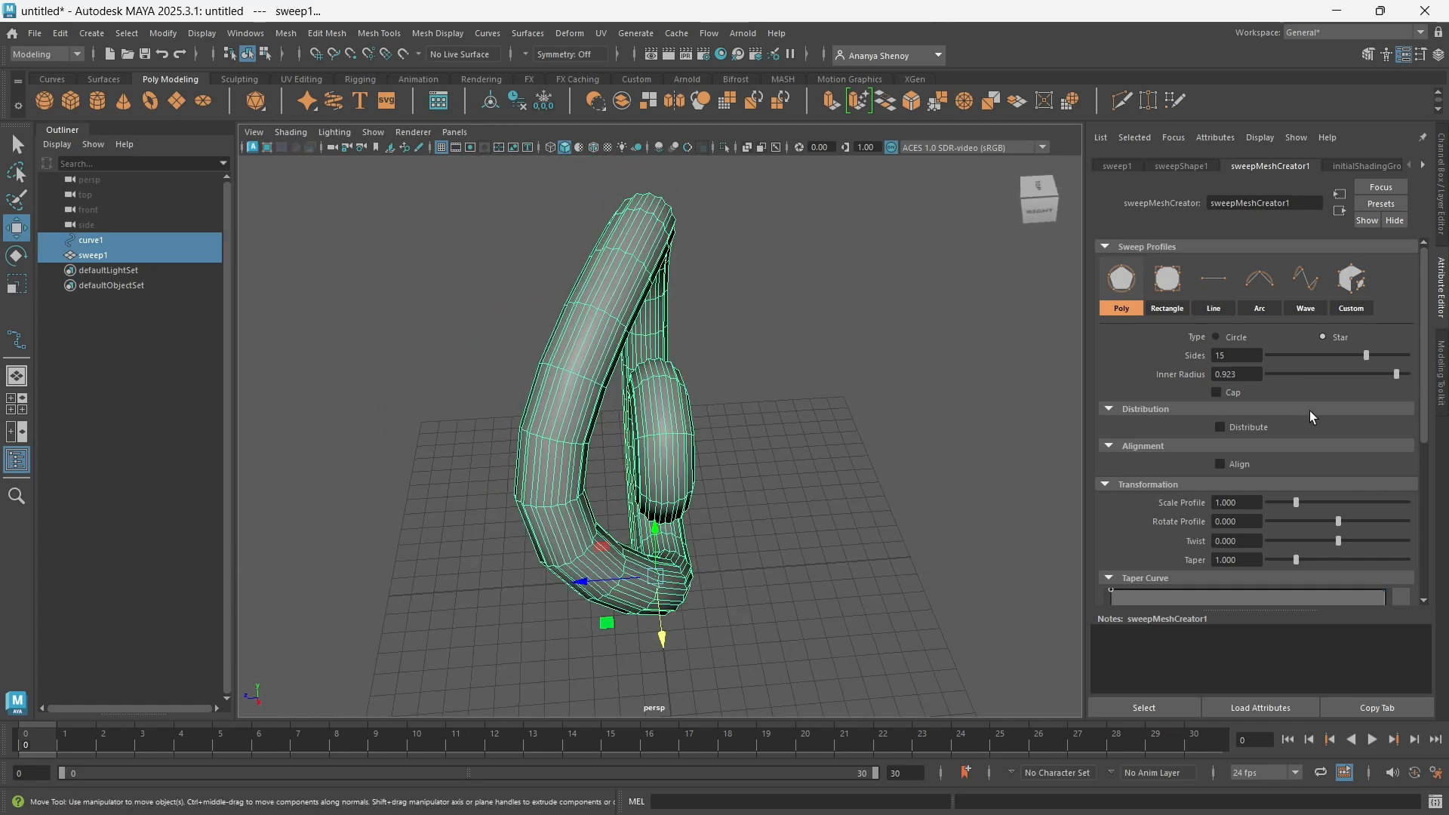
pyautogui.moveTo(1334, 383)
pyautogui.mouseDown()
pyautogui.moveTo(1309, 385)
pyautogui.moveTo(1369, 388)
pyautogui.moveTo(1358, 398)
pyautogui.mouseUp()
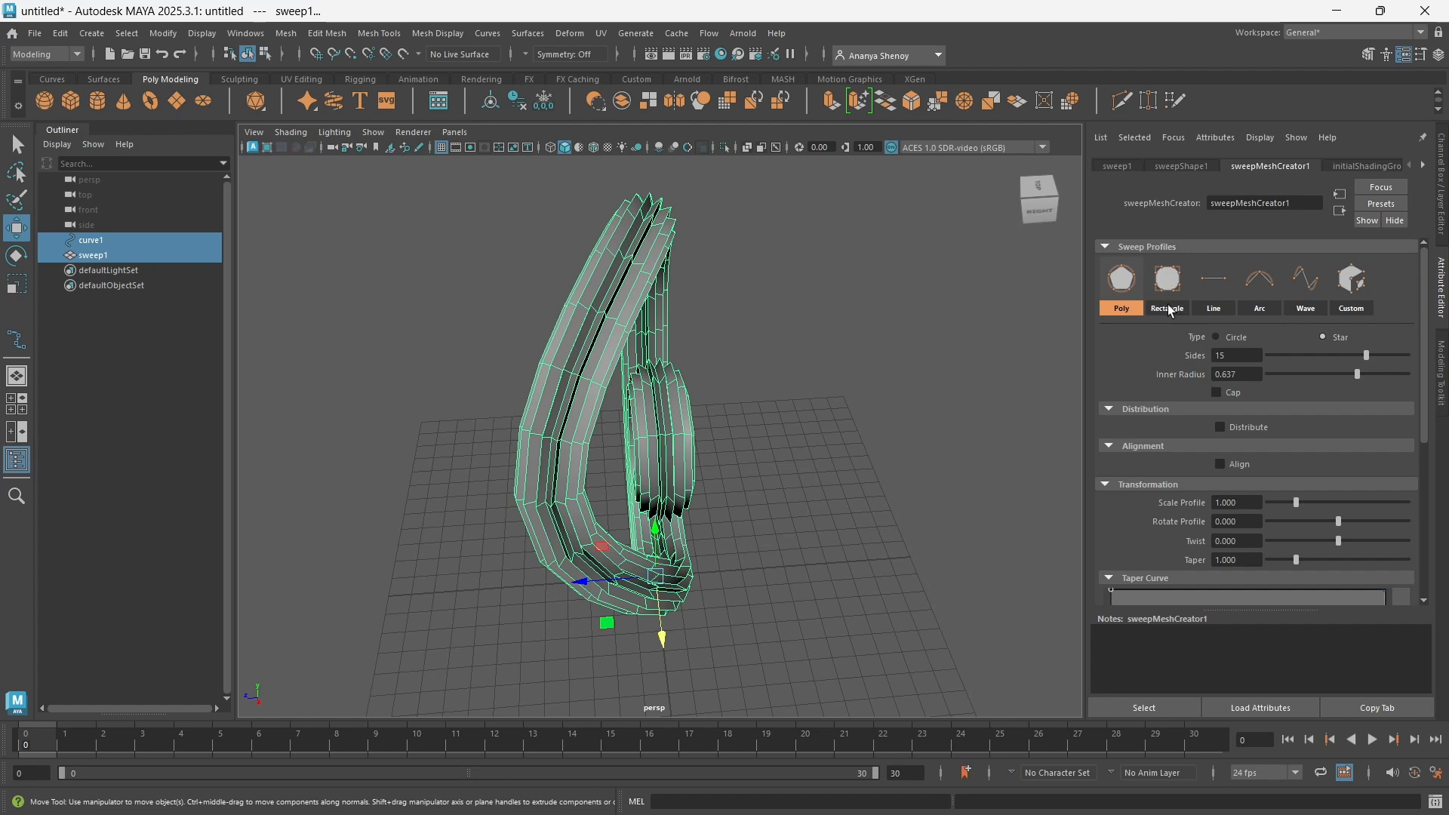
# Try the Rectangle, Arc, Wave and Custom sweep profiles on the spiral in turn, cancelling the custom profile choice.
pyautogui.click(1167, 281)
pyautogui.keyDown('alt'); pyautogui.moveTo(679, 468); pyautogui.dragTo(566, 542); pyautogui.keyUp('alt')
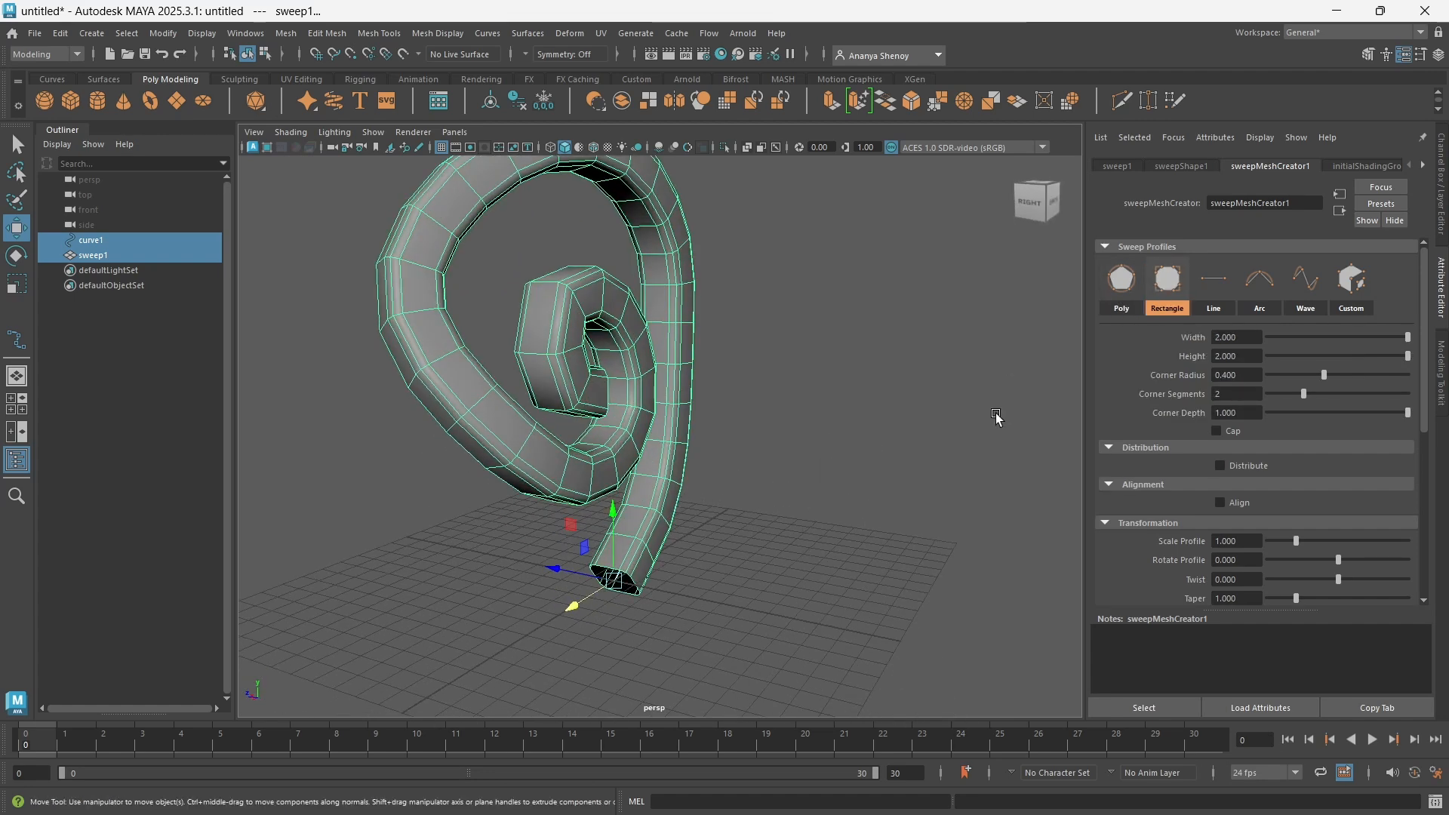
pyautogui.click(1259, 281)
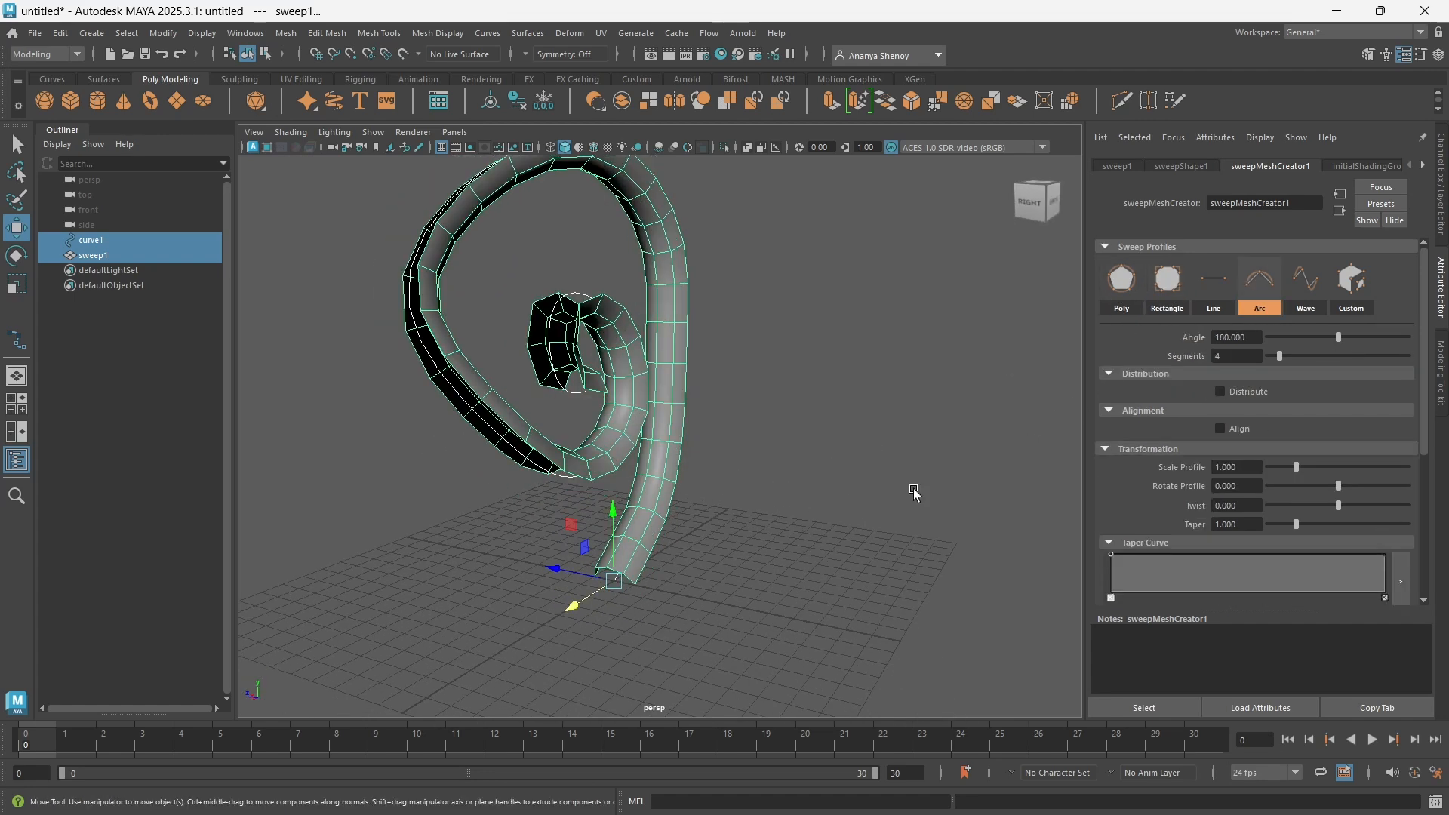
pyautogui.keyDown('alt'); pyautogui.moveTo(634, 619); pyautogui.dragTo(717, 626); pyautogui.keyUp('alt')
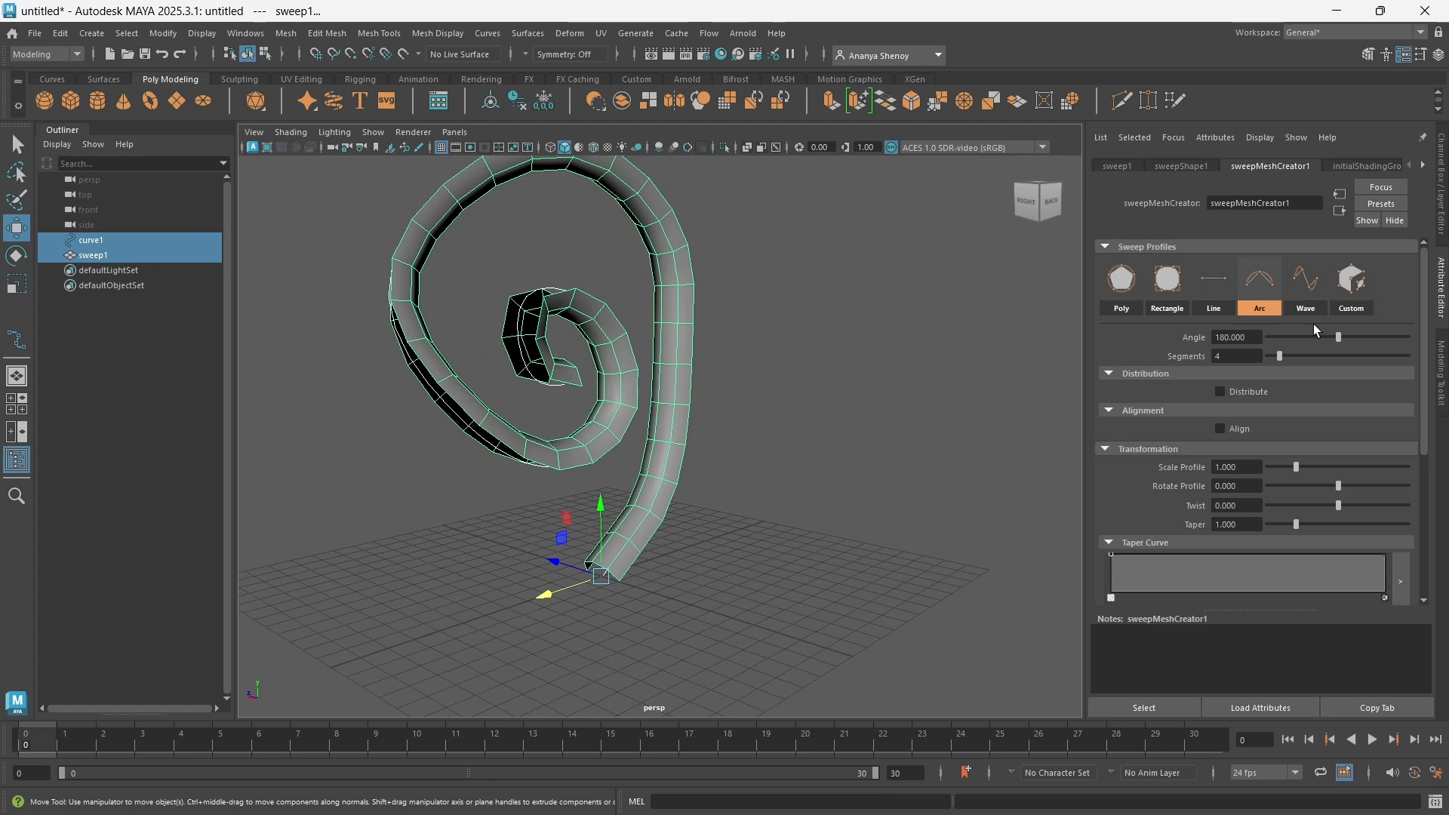
pyautogui.click(1316, 297)
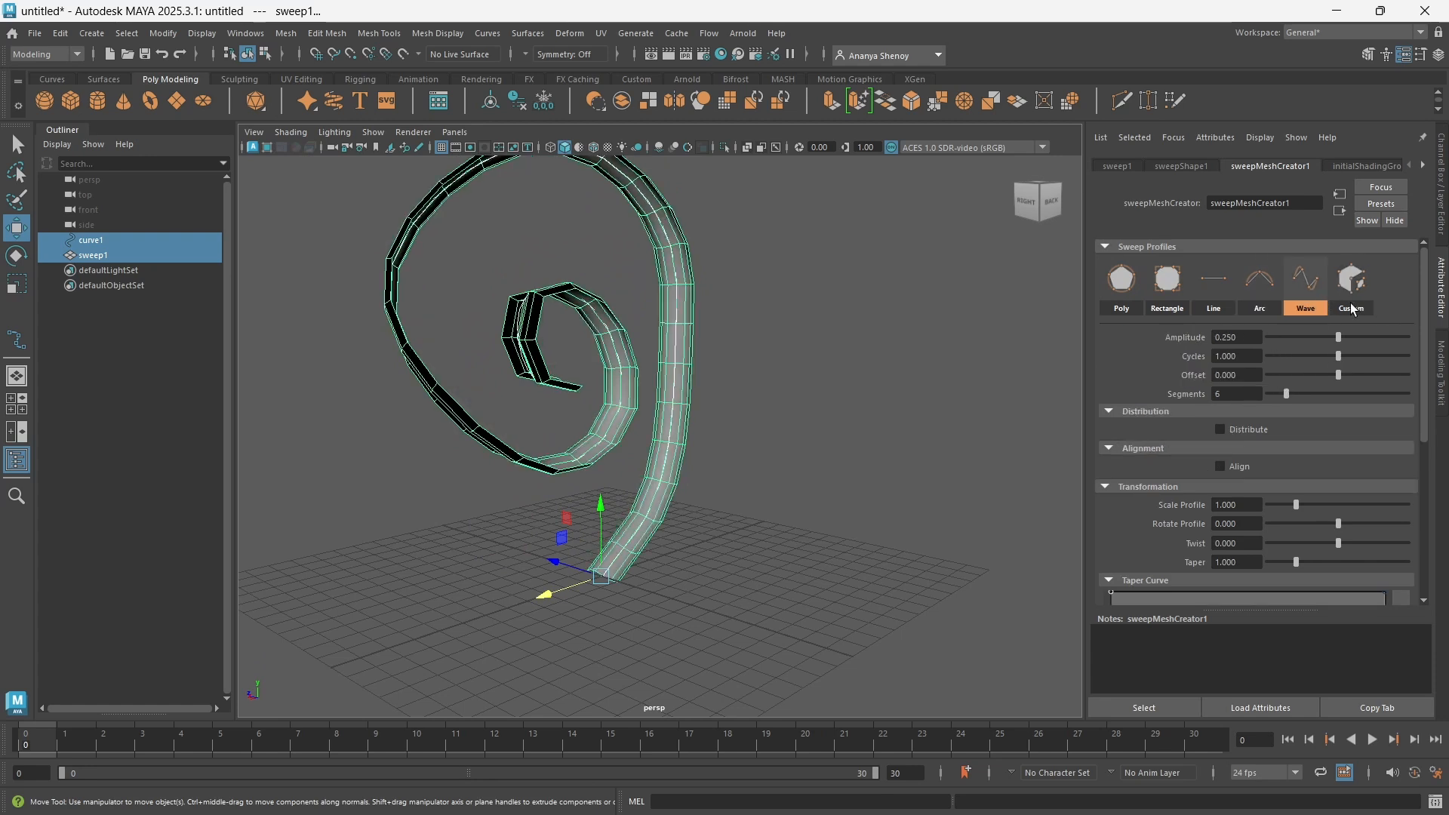
pyautogui.click(1354, 287)
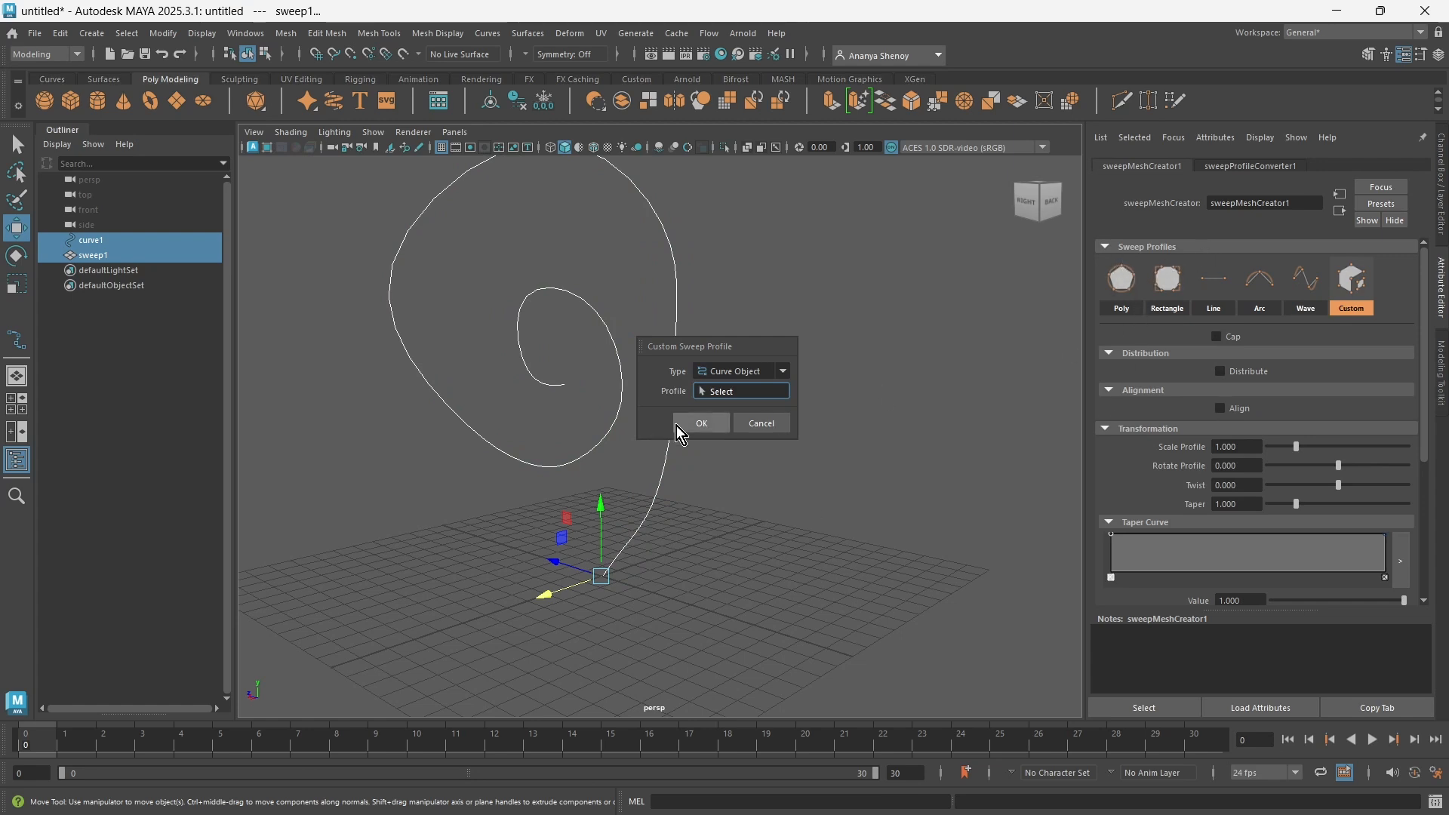
pyautogui.click(760, 423)
# Switch the sweep profile back to Poly with the Circle type and set its sides to 8.
pyautogui.click(1122, 280)
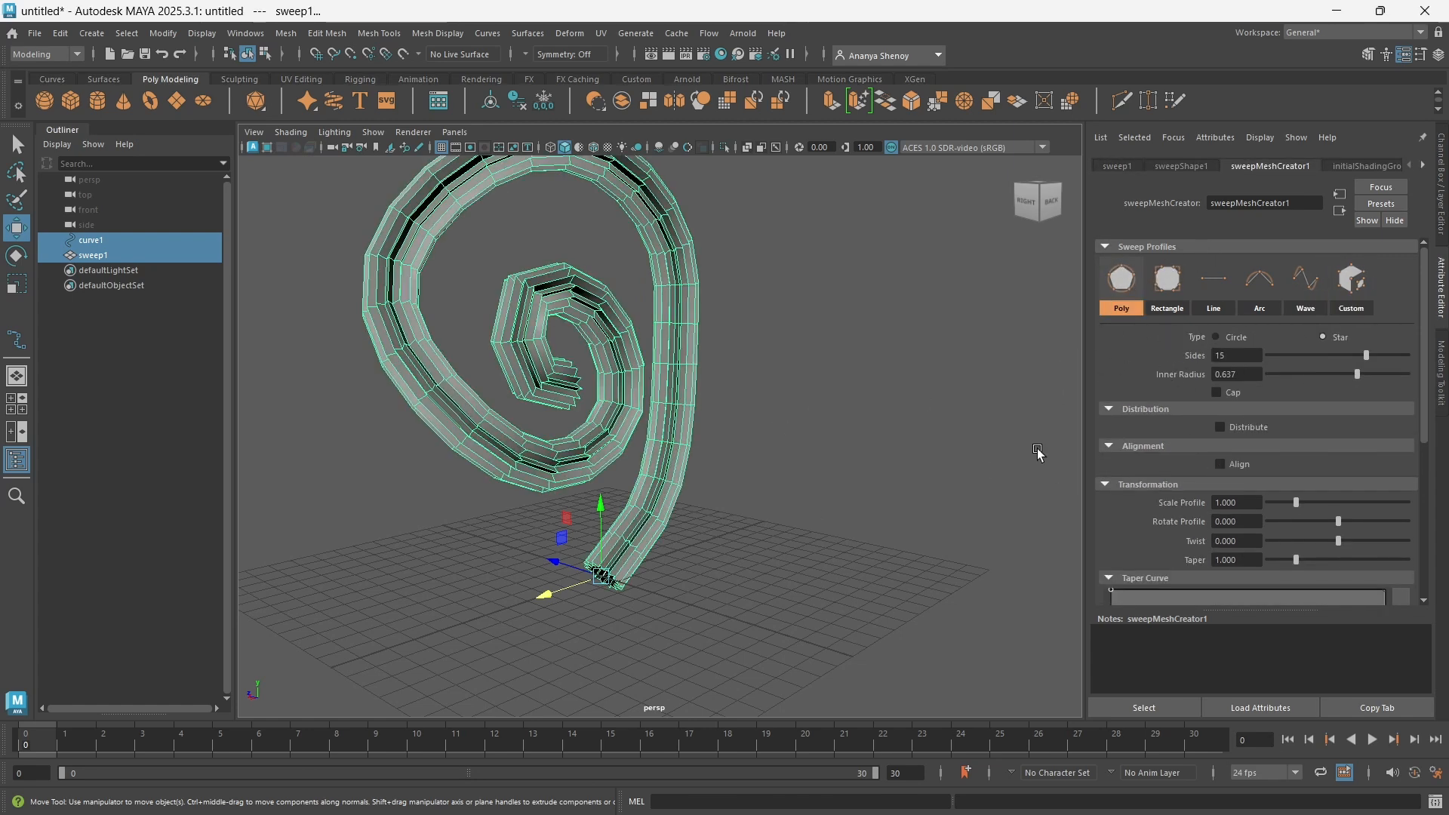
pyautogui.click(1216, 337)
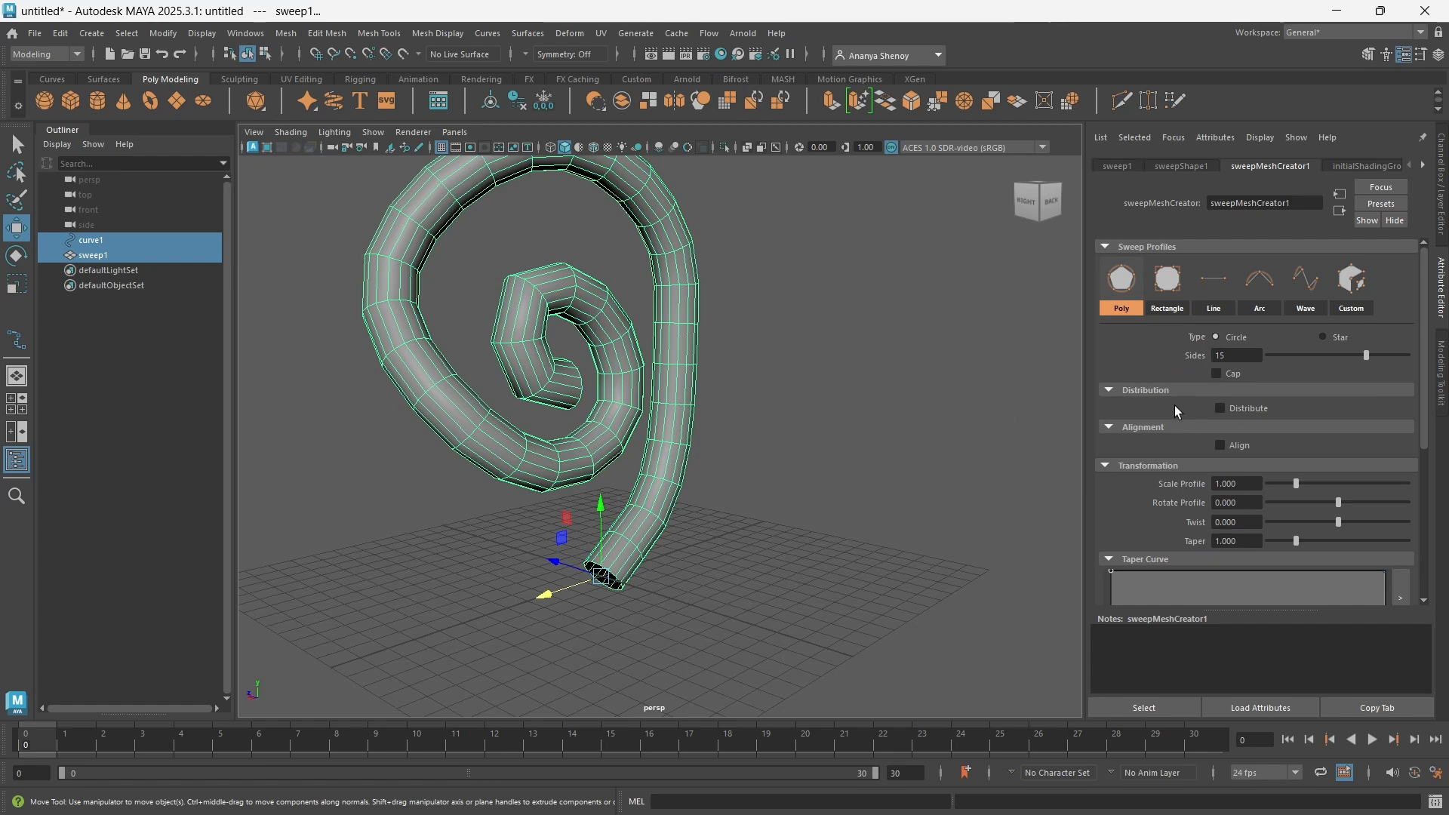
pyautogui.keyDown('alt'); pyautogui.moveTo(966, 436); pyautogui.dragTo(903, 442); pyautogui.keyUp('alt')
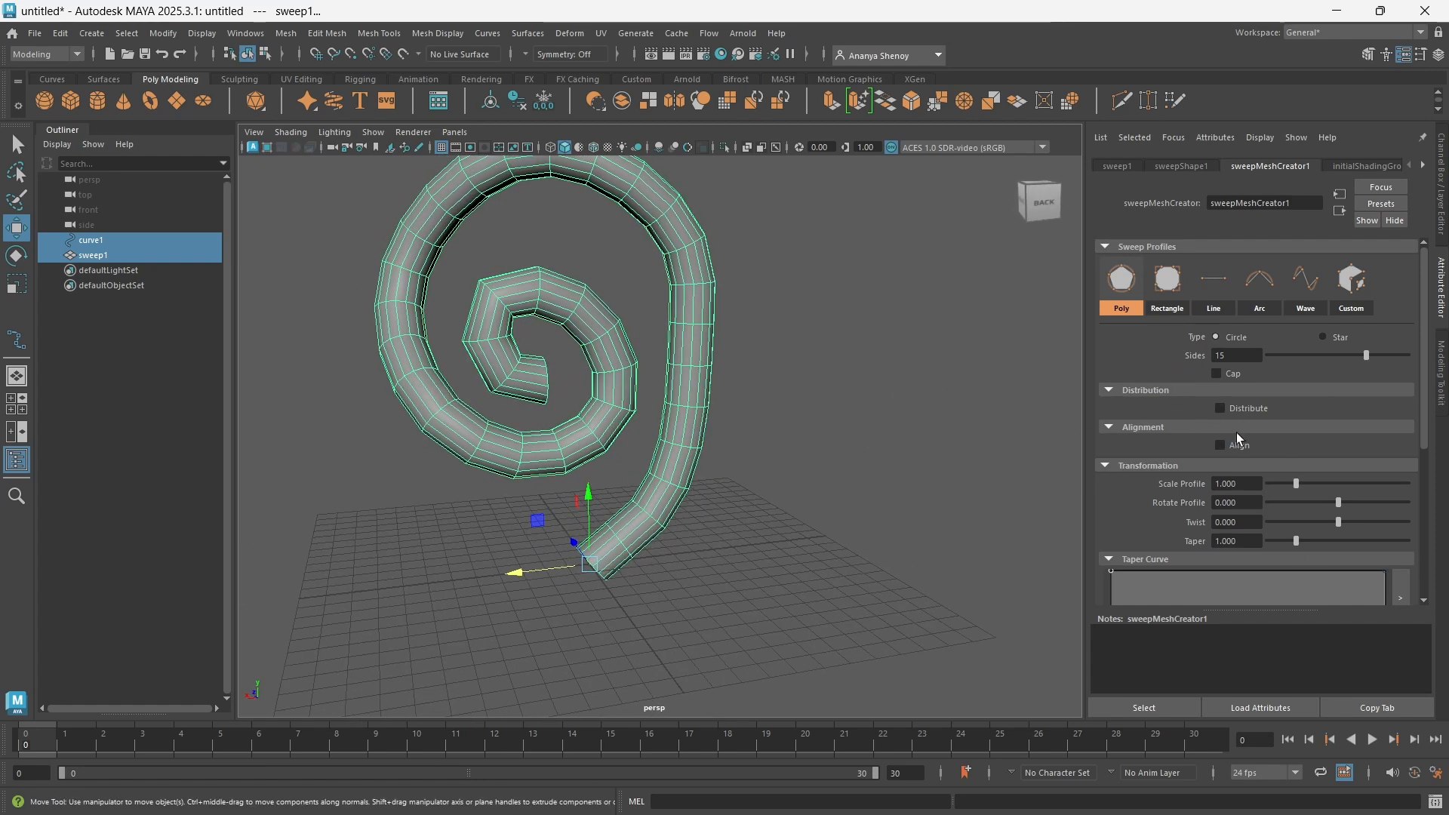
pyautogui.doubleClick(1258, 355)
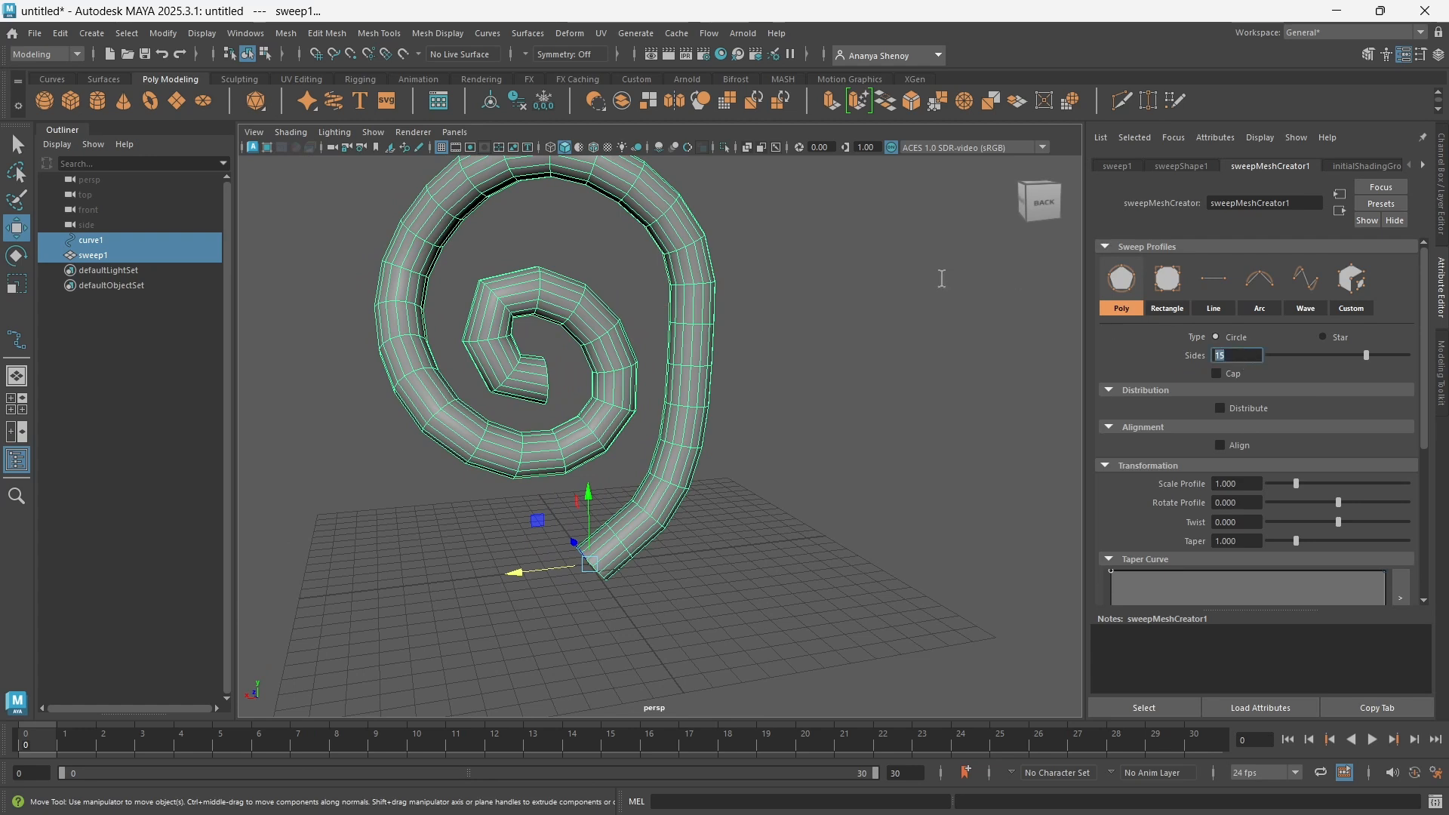
pyautogui.write('8')
pyautogui.press('Return')
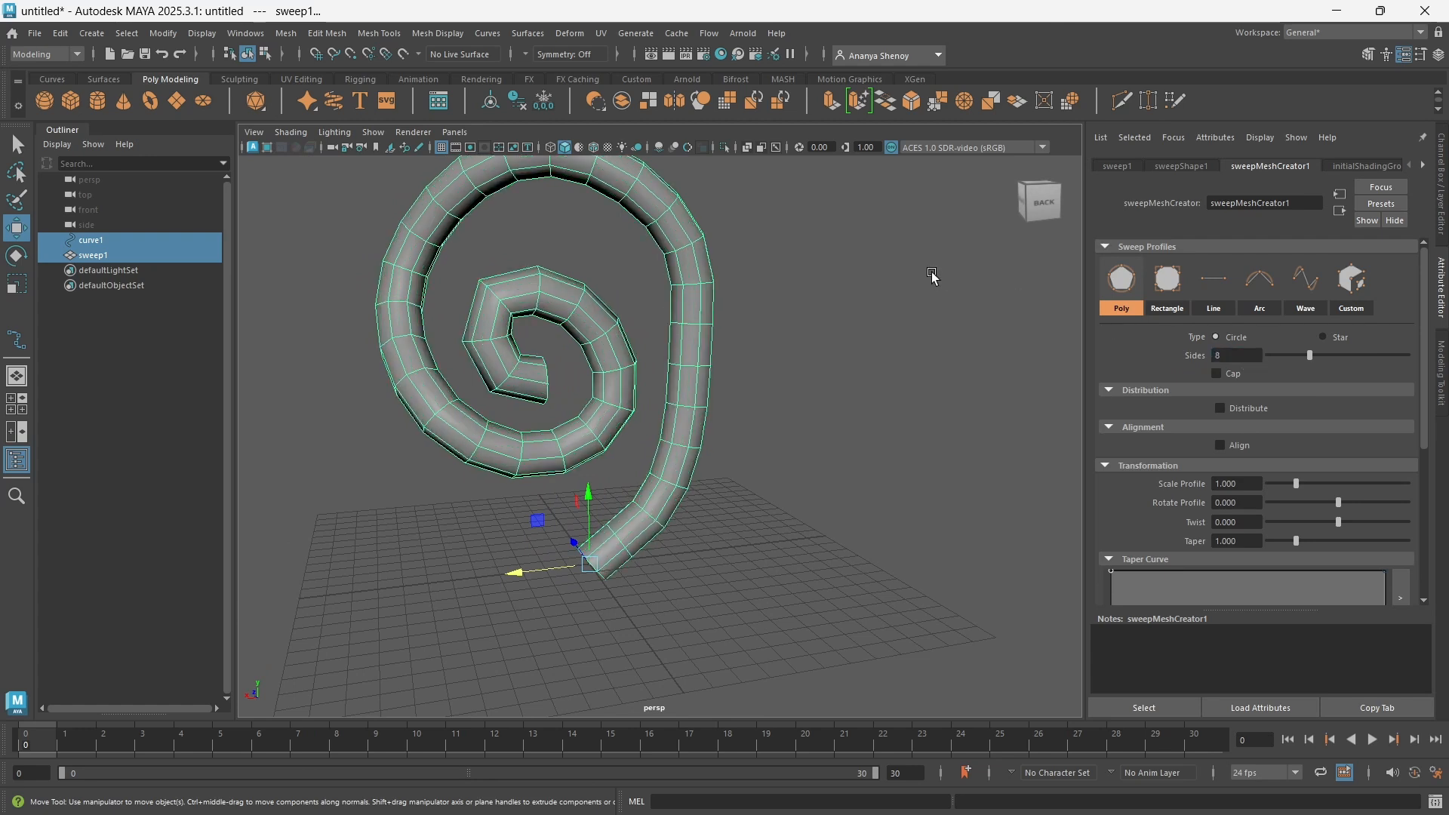
# Collapse the Distribution, Alignment and Transformation sections, and set the sweep's interpolation mode to EP to EP.
pyautogui.click(1171, 389)
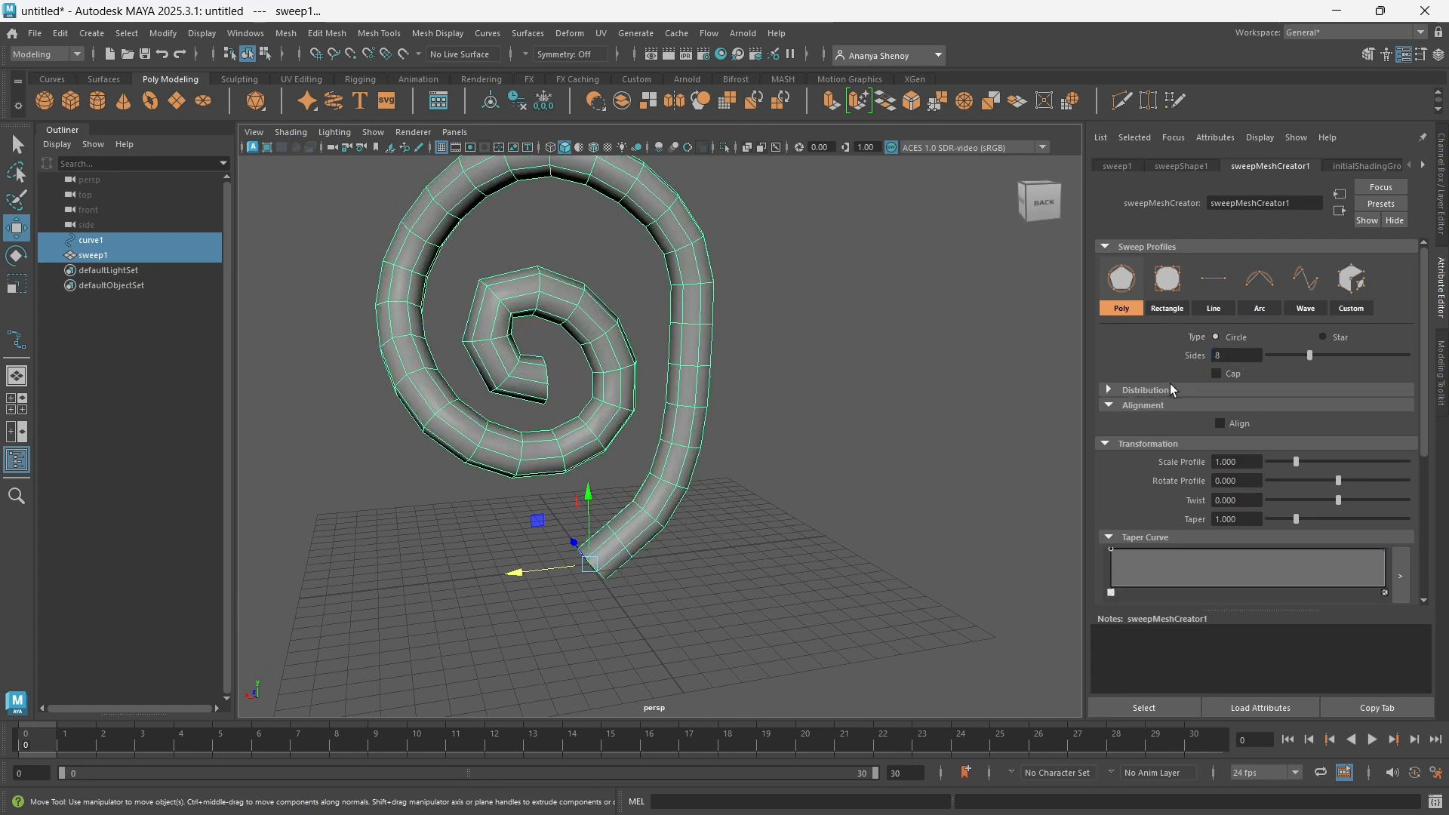
pyautogui.click(1138, 407)
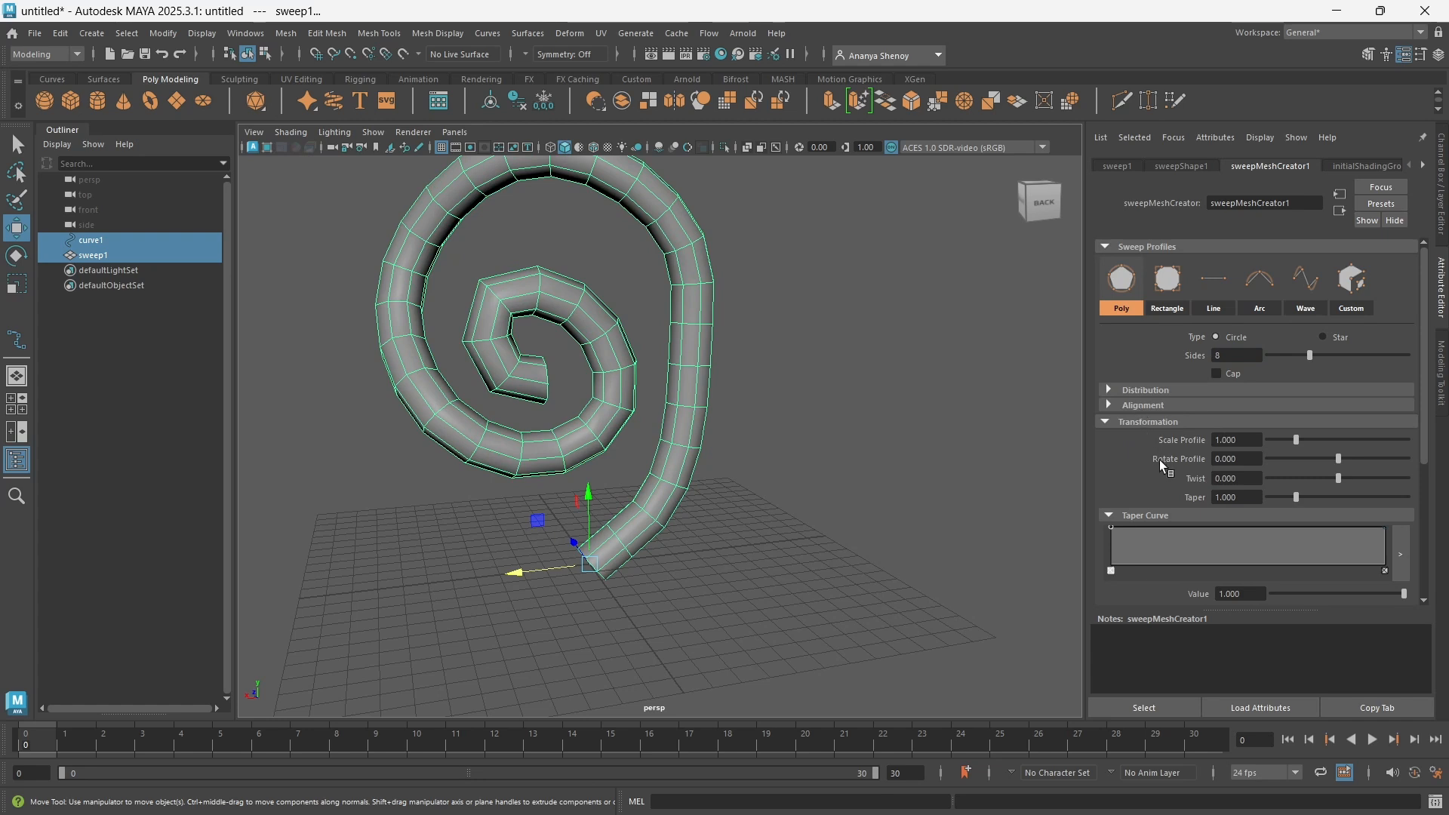
pyautogui.click(1153, 427)
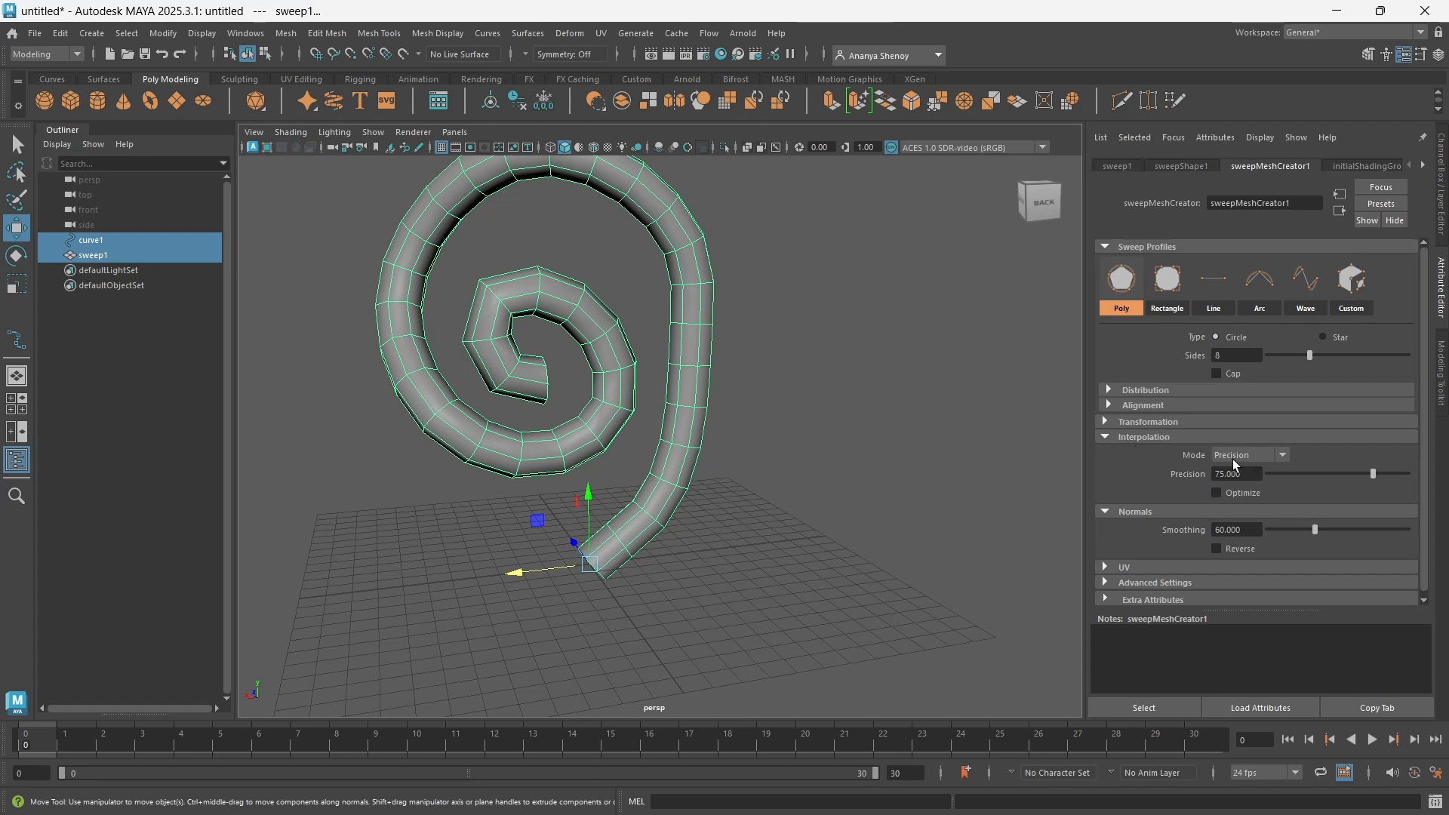
pyautogui.click(1214, 455)
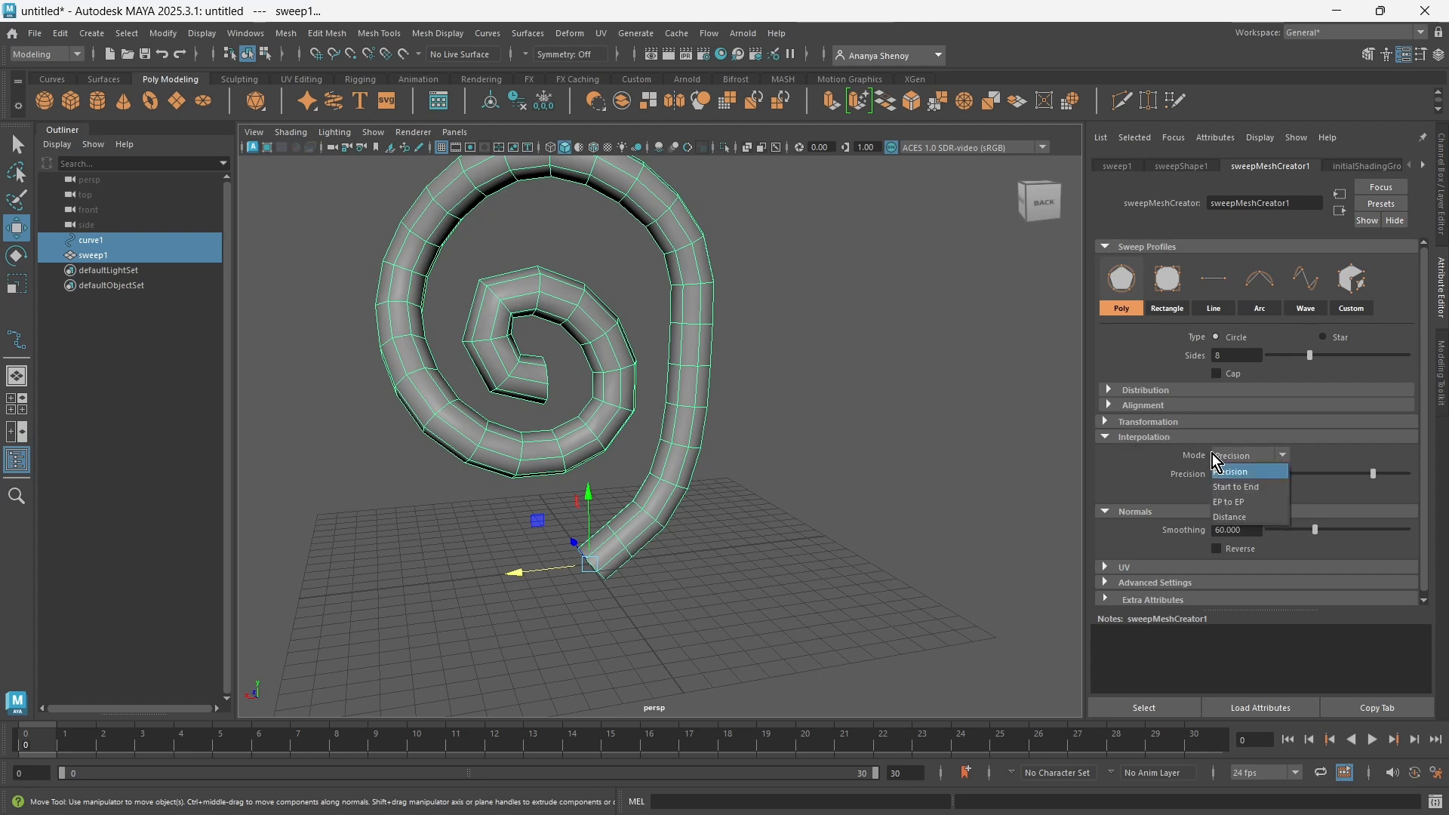
pyautogui.click(1233, 503)
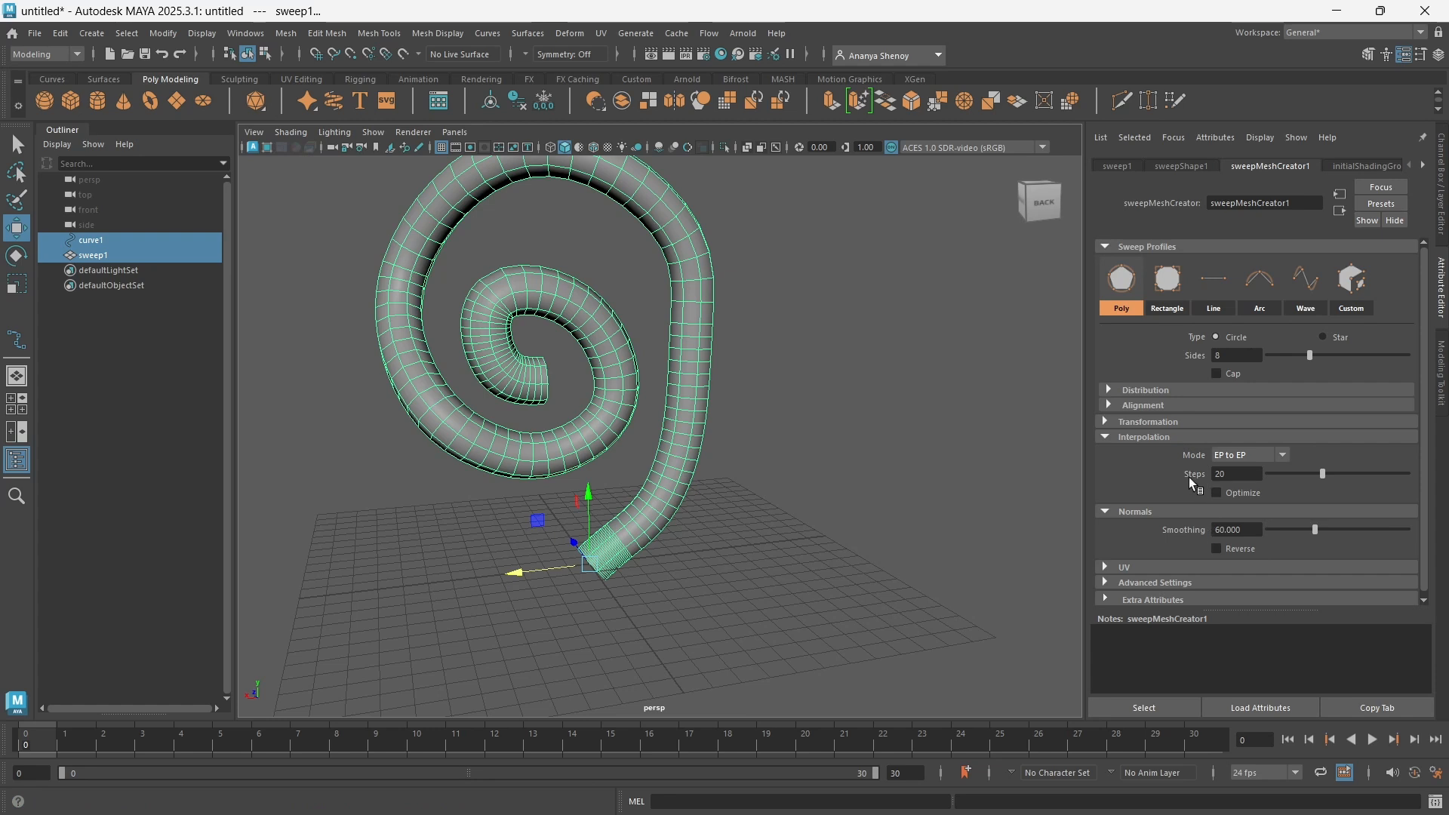
# Expand the Transformation settings and try Scale Profile values of 0.412, 5, 6 and 8 on the spiral tube.
pyautogui.click(1171, 423)
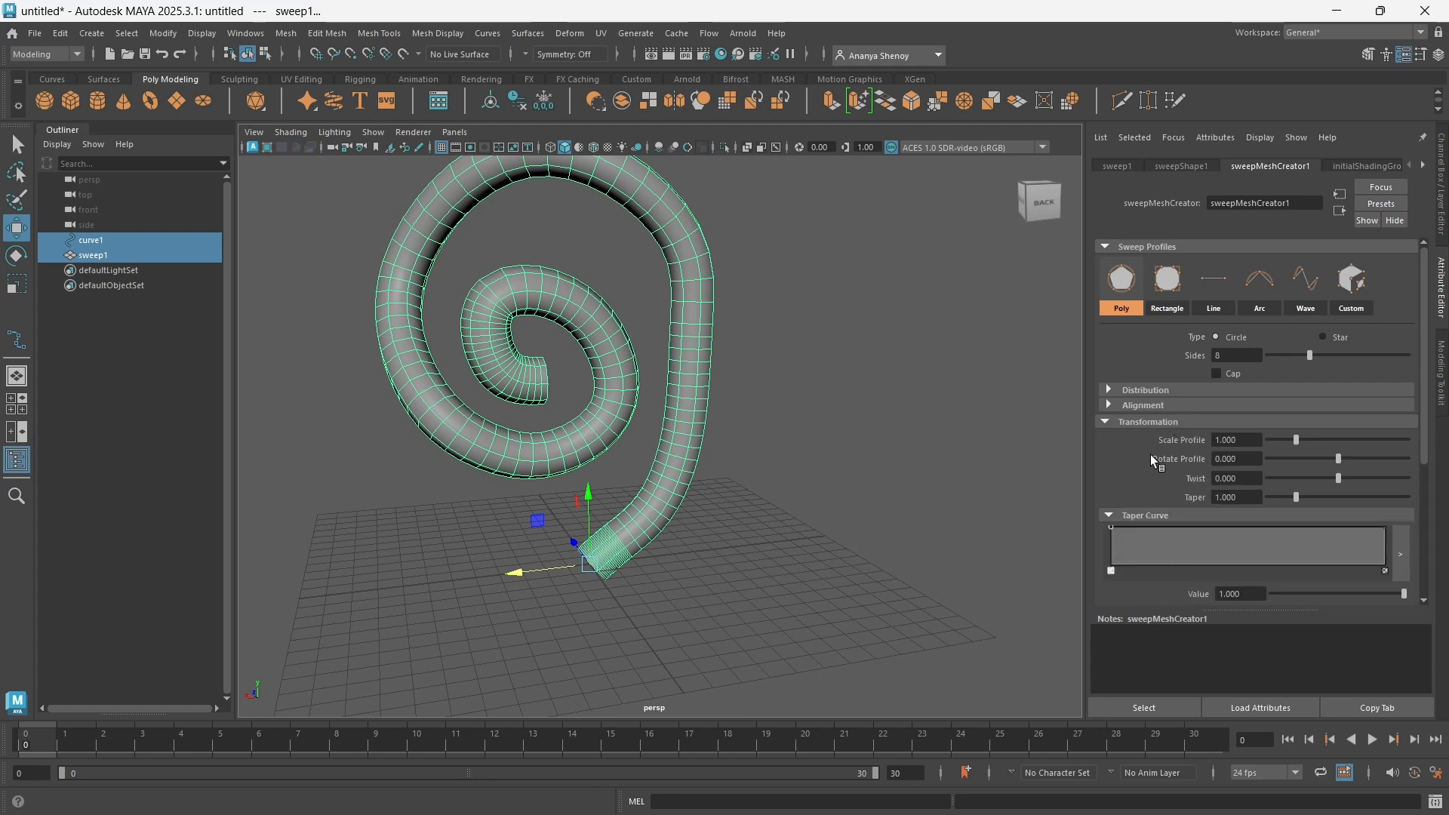
pyautogui.moveTo(1295, 440); pyautogui.dragTo(1279, 472)
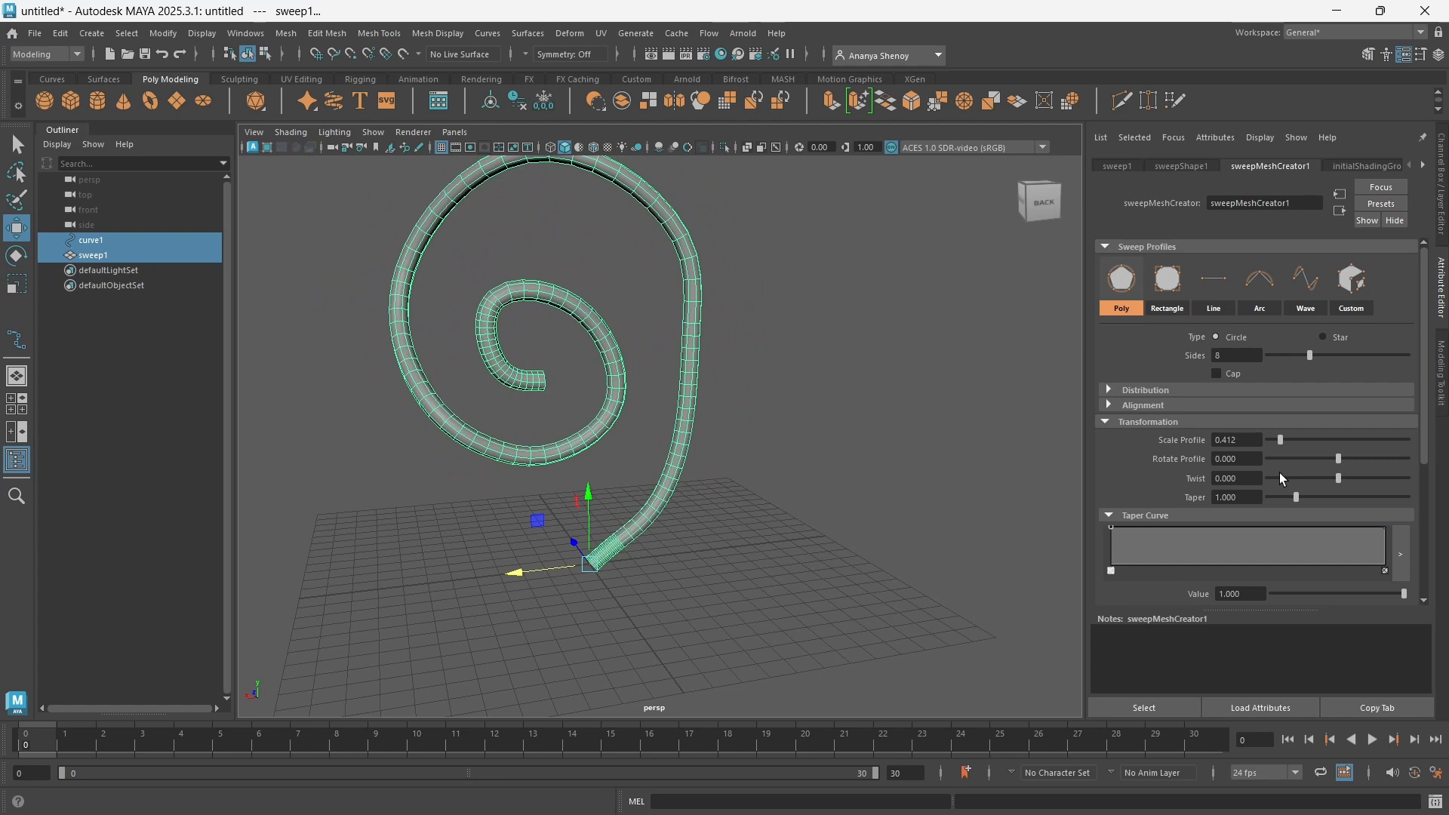
pyautogui.click(1239, 444)
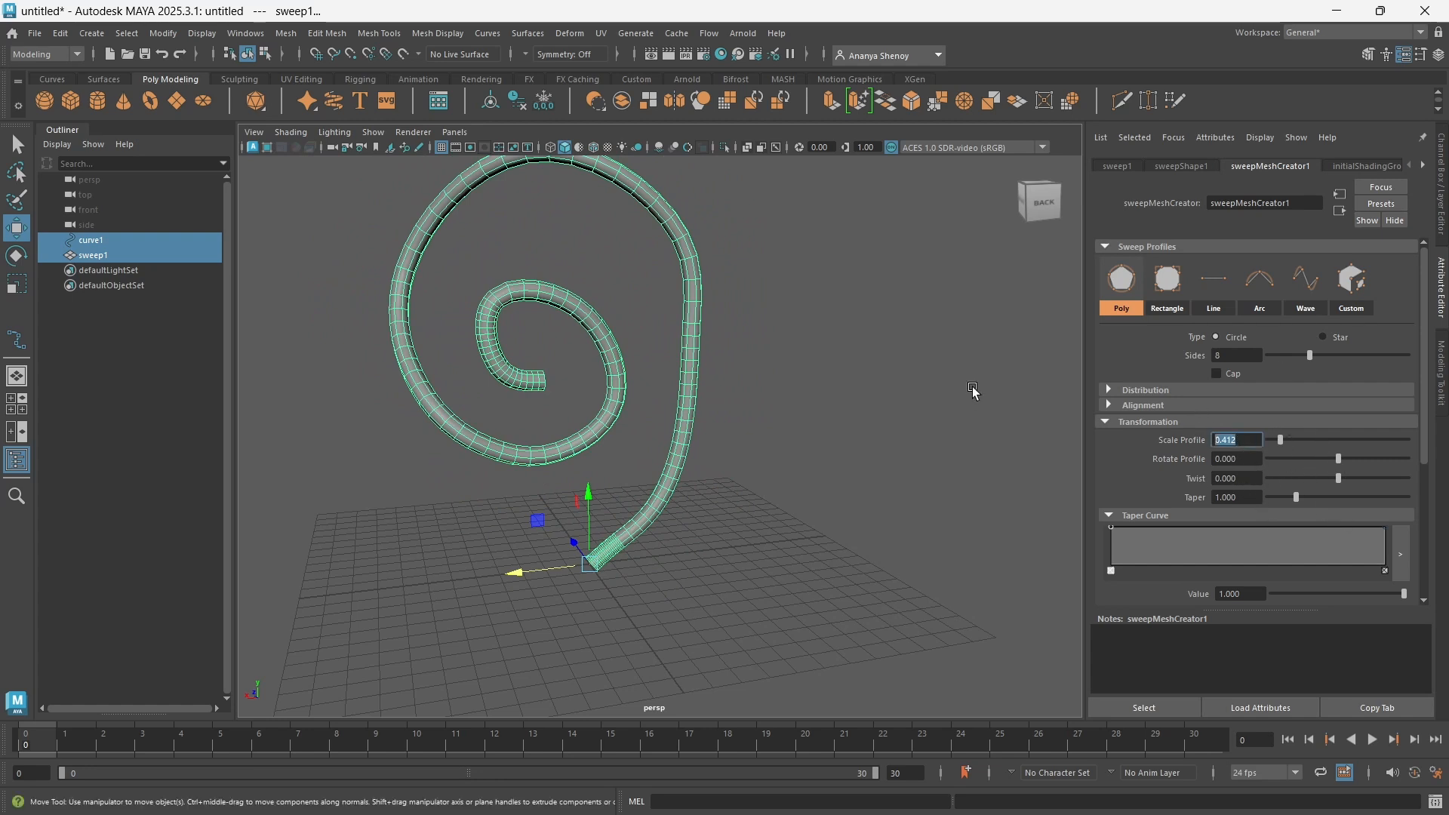
pyautogui.write('5')
pyautogui.press('Return')
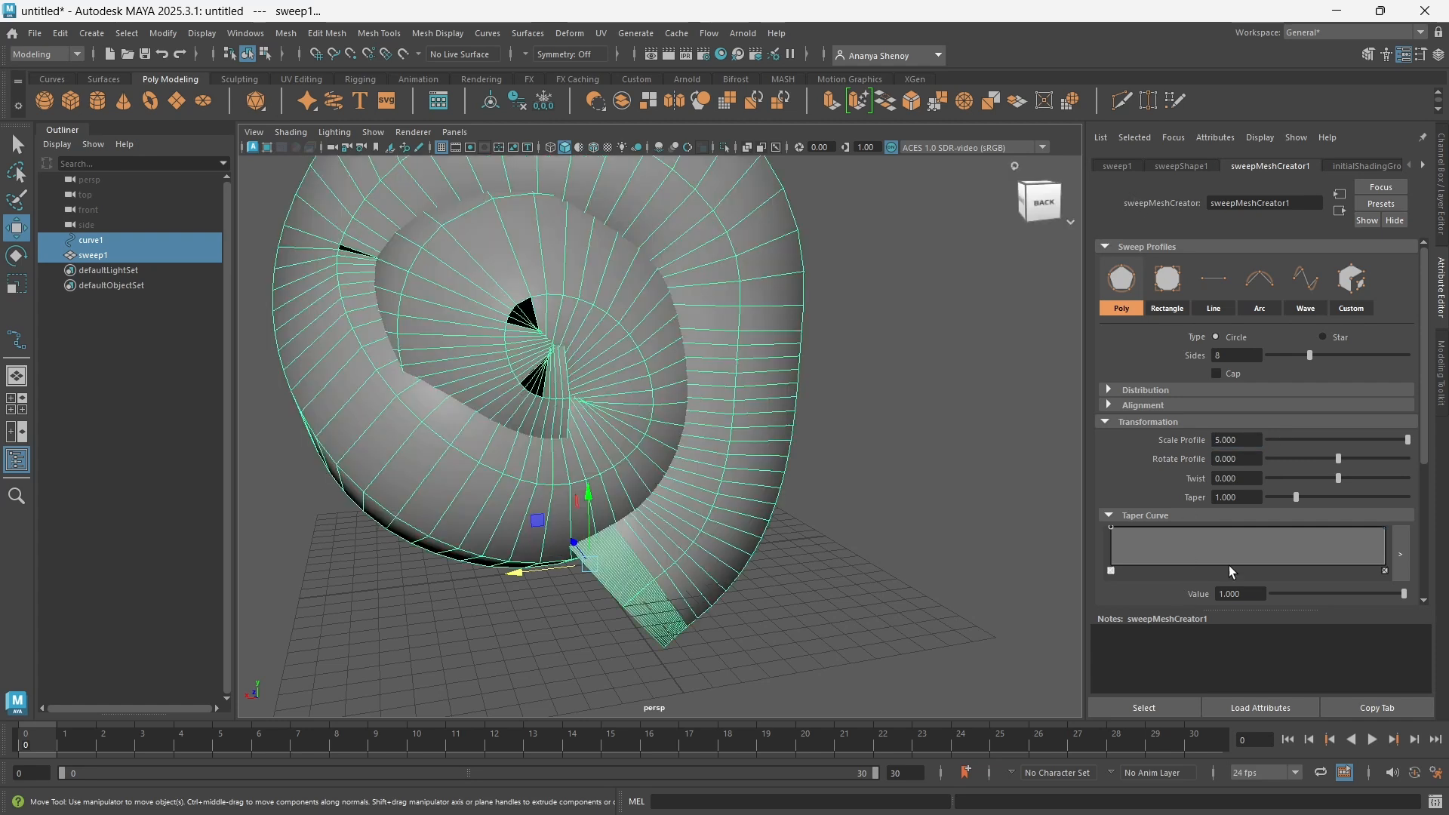
pyautogui.click(1248, 438)
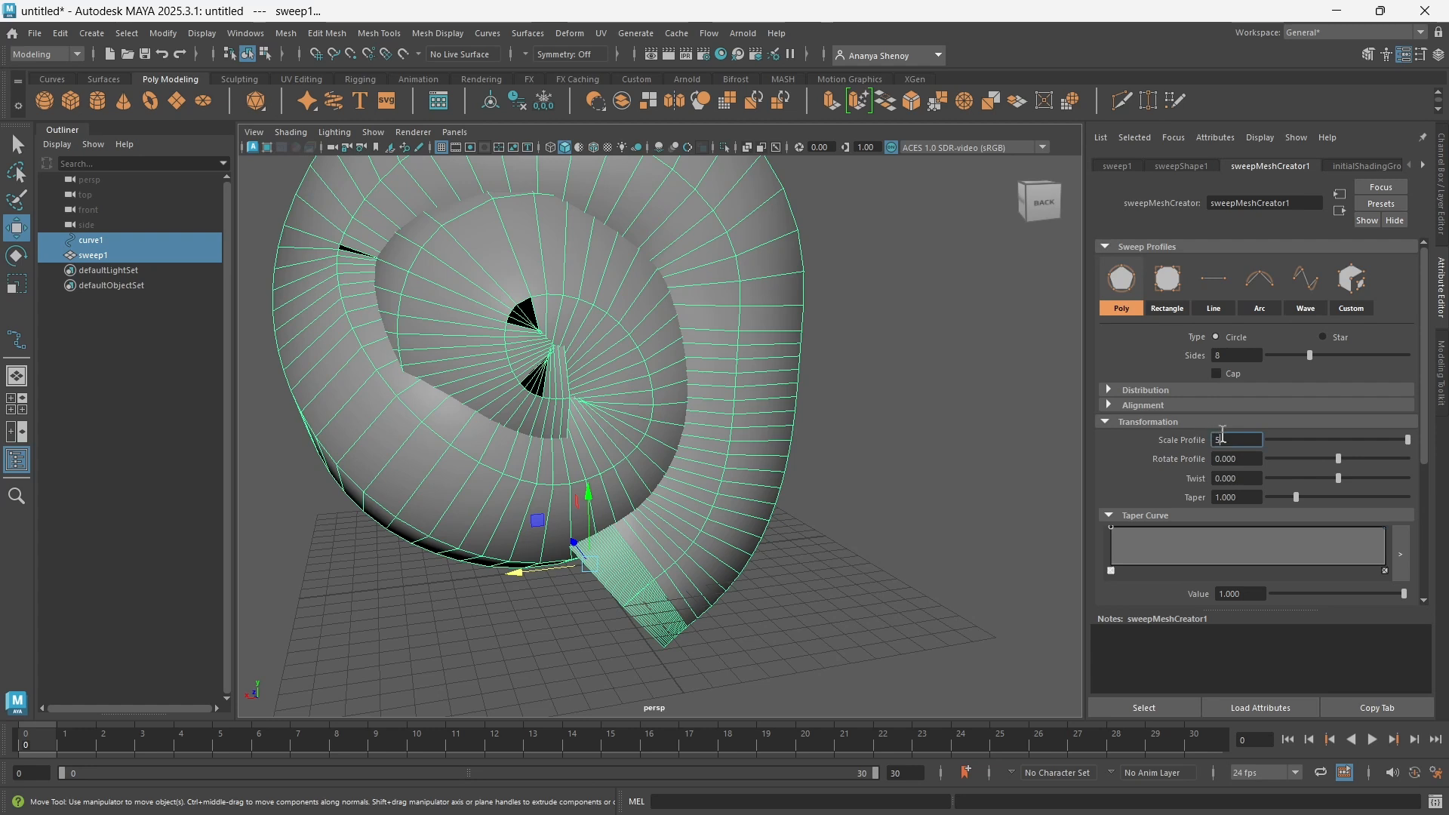
pyautogui.write('6')
pyautogui.press('Return')
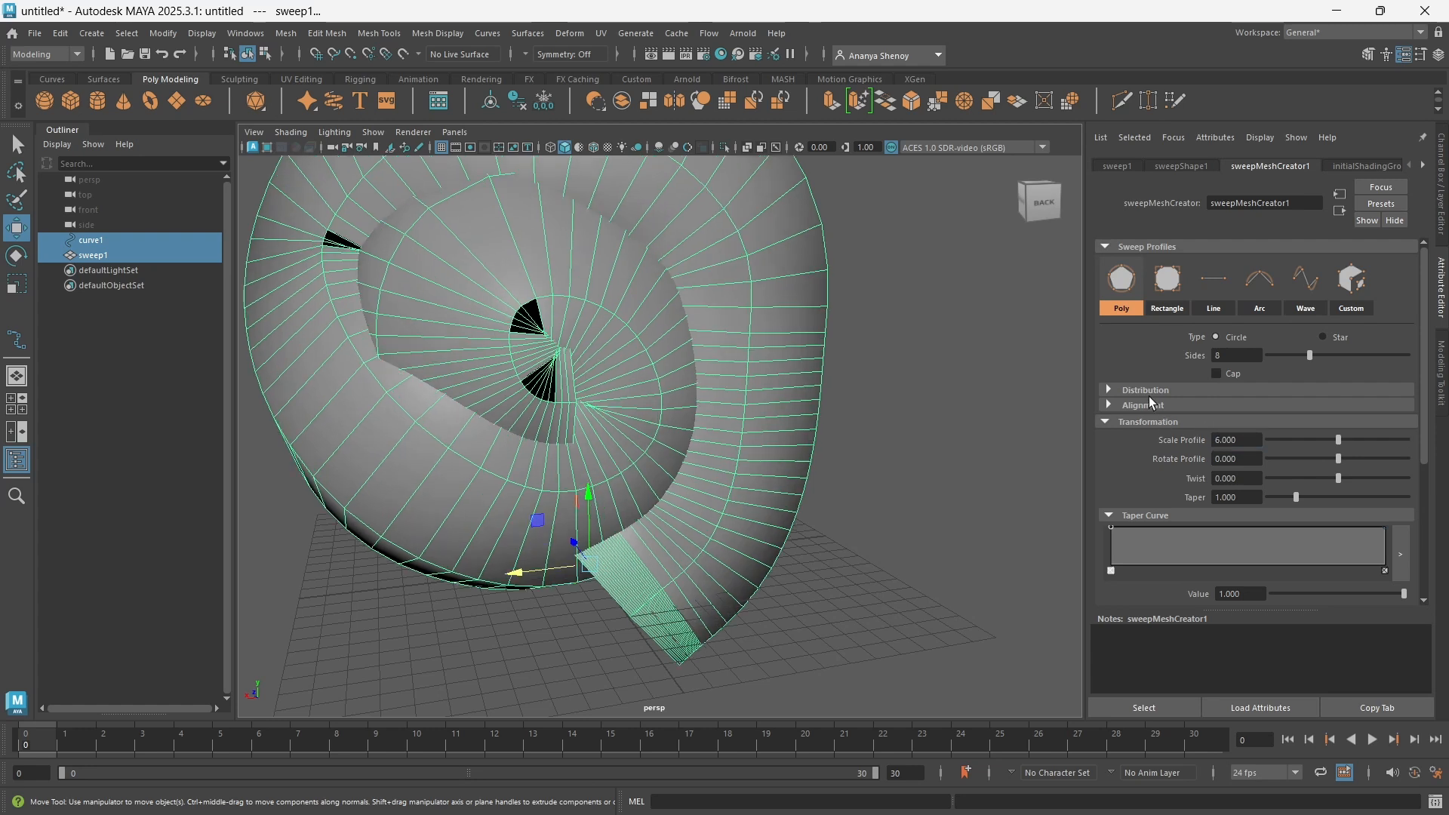
pyautogui.click(1245, 442)
pyautogui.write('8')
pyautogui.press('Return')
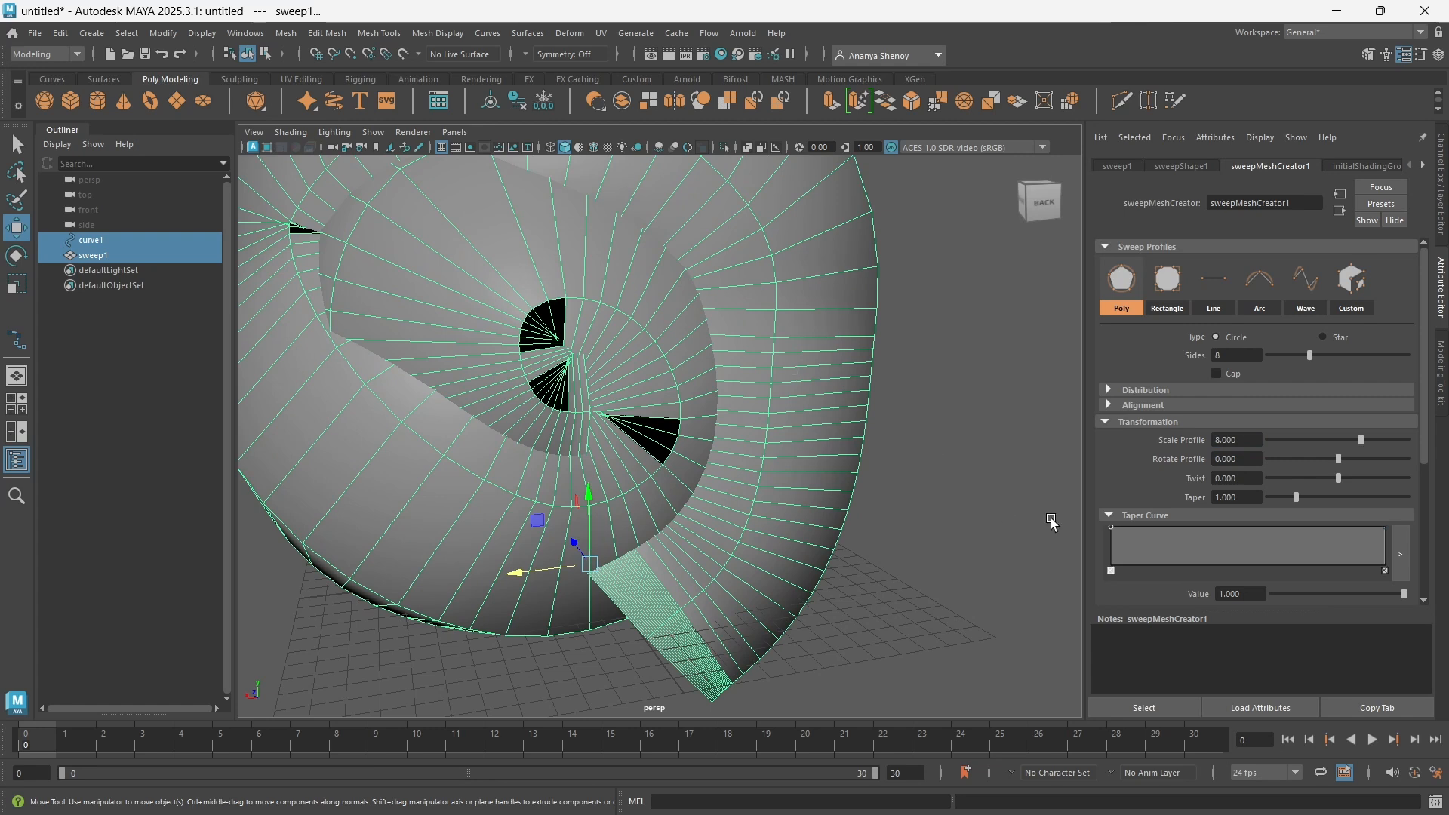
# Reset the tube's Scale Profile to 1, and thin it down to a Scale Profile of about 0.462.
pyautogui.click(1246, 440)
pyautogui.write('1')
pyautogui.press('Return')
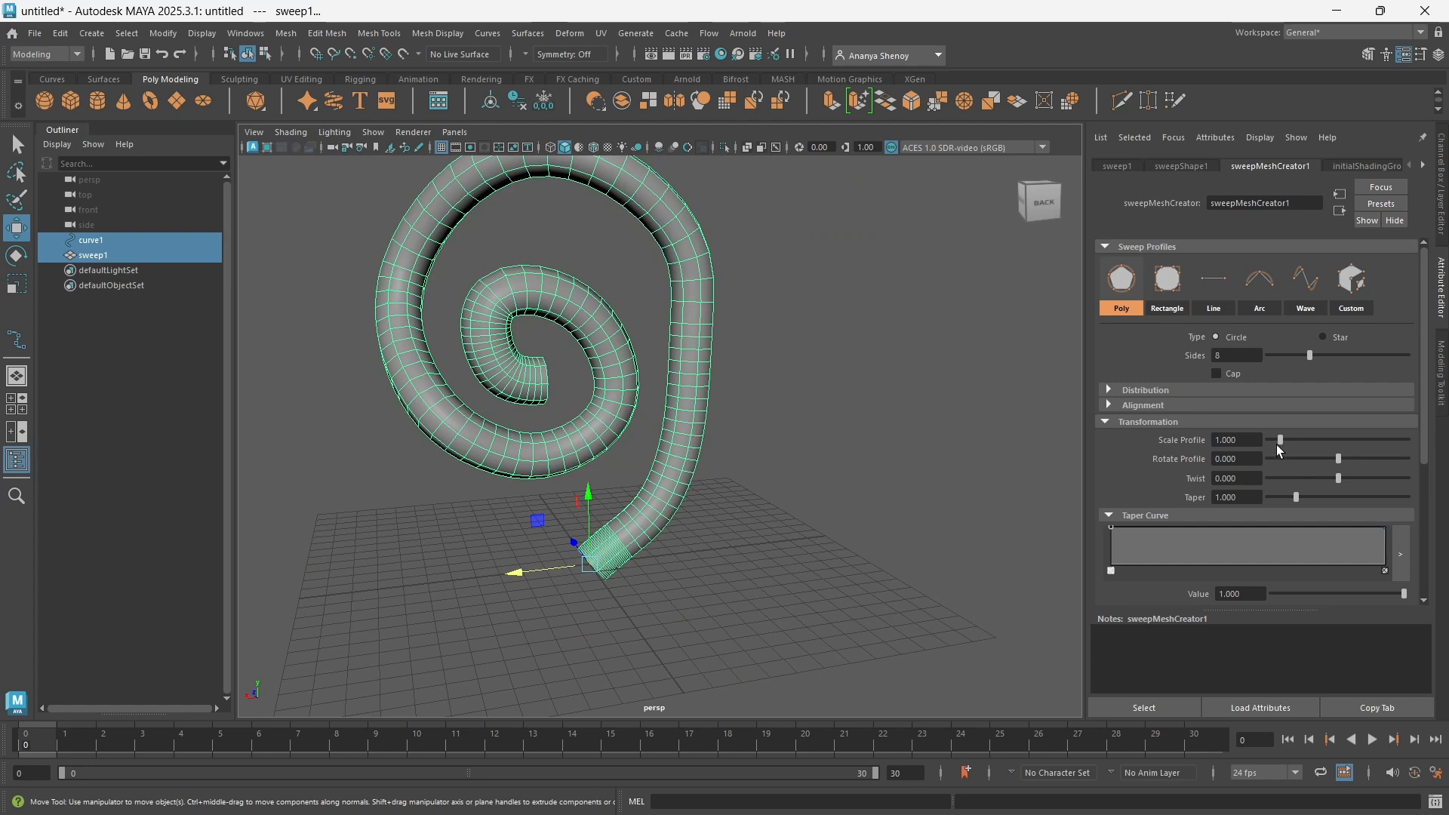
pyautogui.moveTo(1278, 441); pyautogui.dragTo(1272, 439)
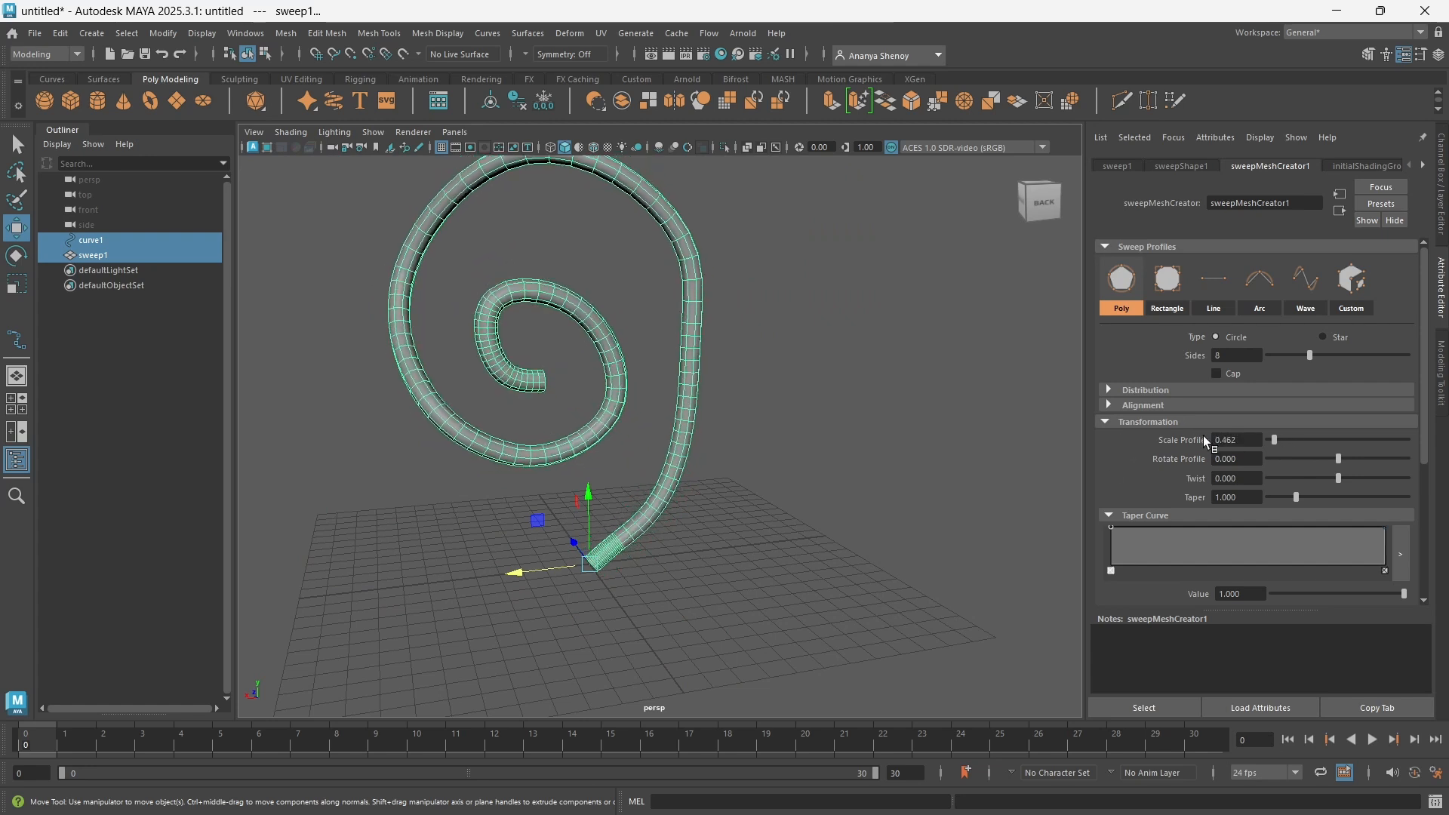
pyautogui.scroll(-2, 1199, 452)
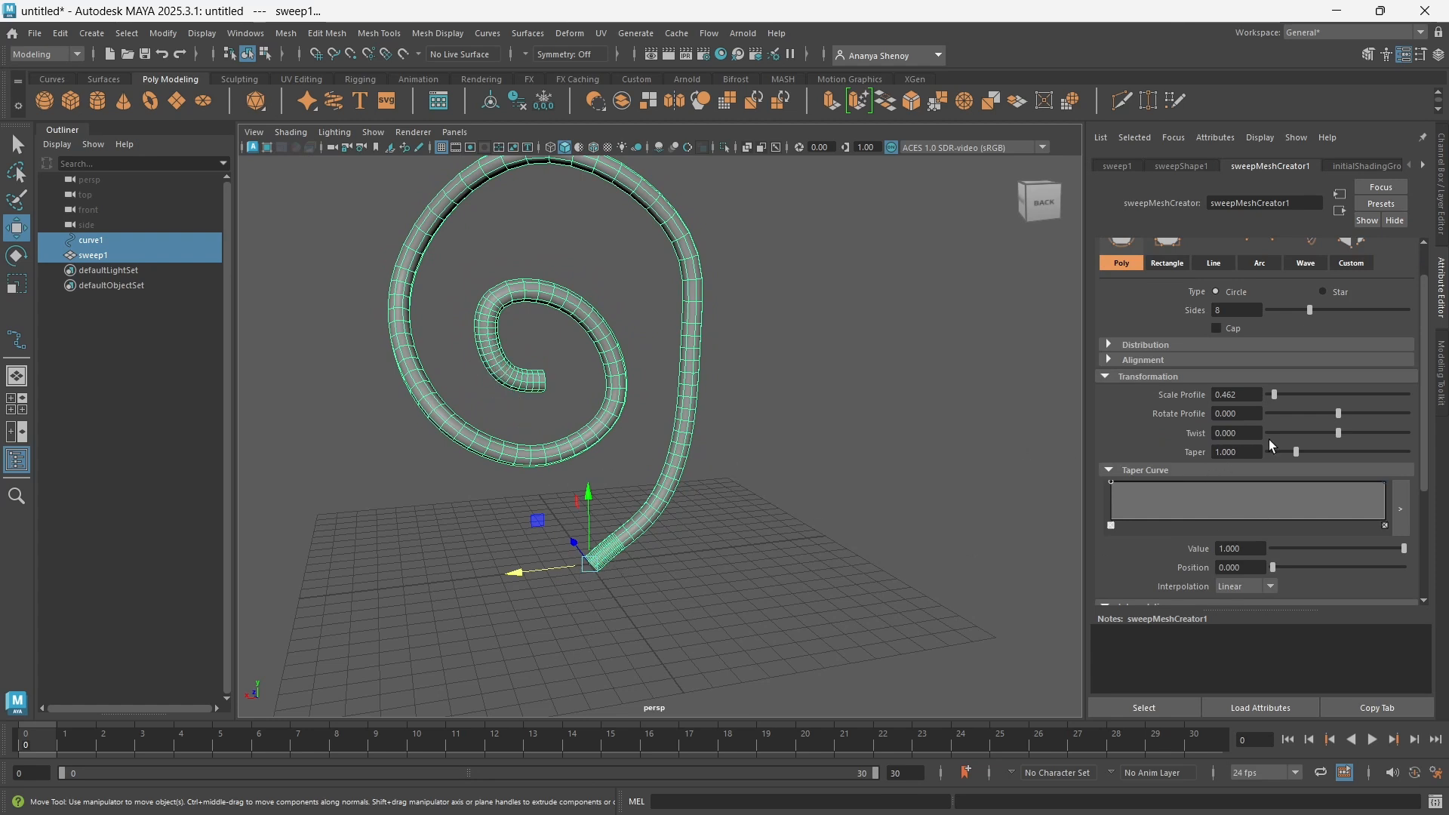
# Reduce the tube's Taper to about 0.522 and lower the taper curve's start to 0.64 and its end to about 0.54.
pyautogui.moveTo(1296, 453)
pyautogui.mouseDown()
pyautogui.moveTo(1310, 453)
pyautogui.moveTo(1282, 456)
pyautogui.mouseUp()
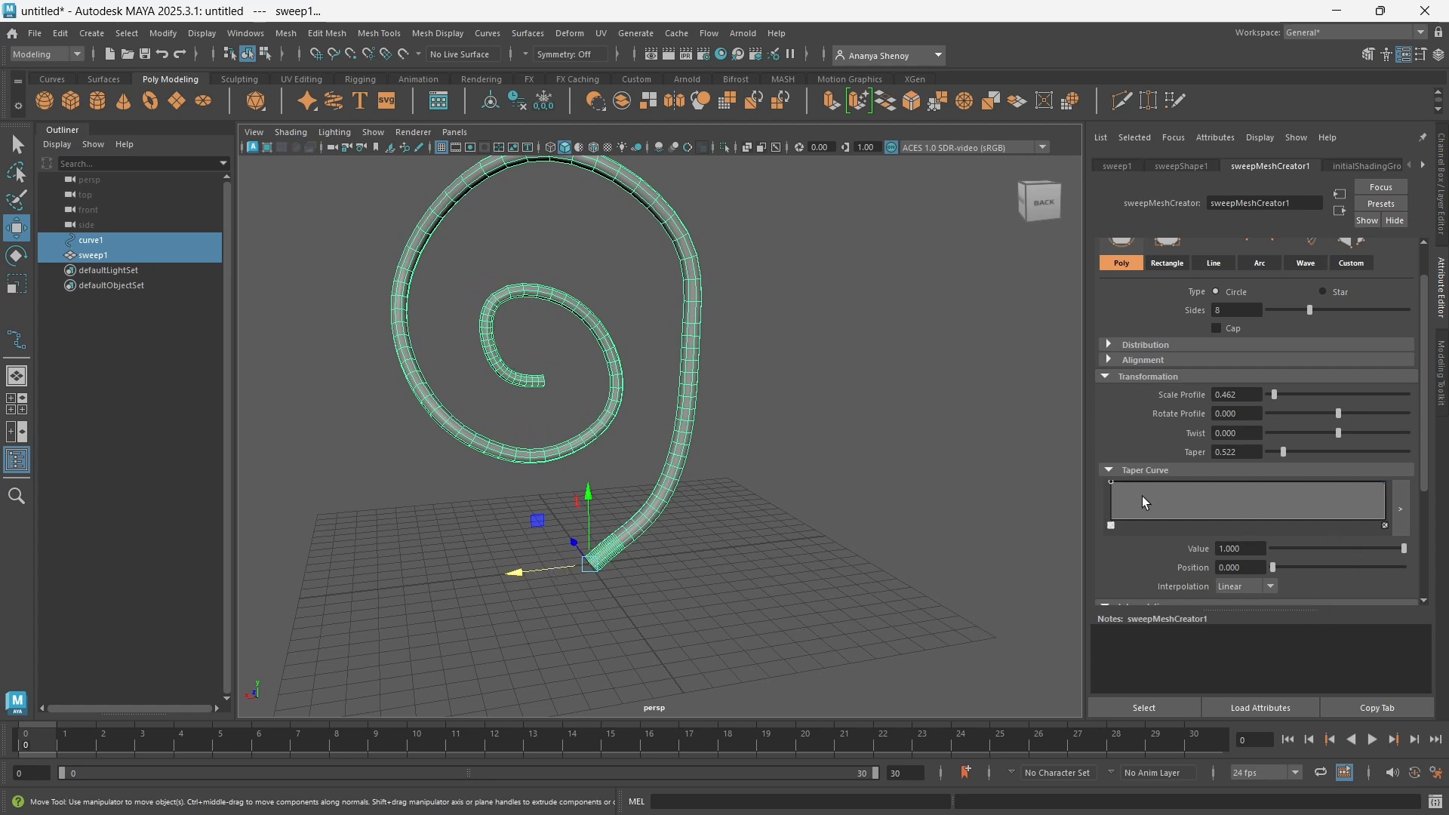
pyautogui.moveTo(1110, 481)
pyautogui.mouseDown()
pyautogui.moveTo(1111, 507)
pyautogui.moveTo(1104, 495)
pyautogui.mouseUp()
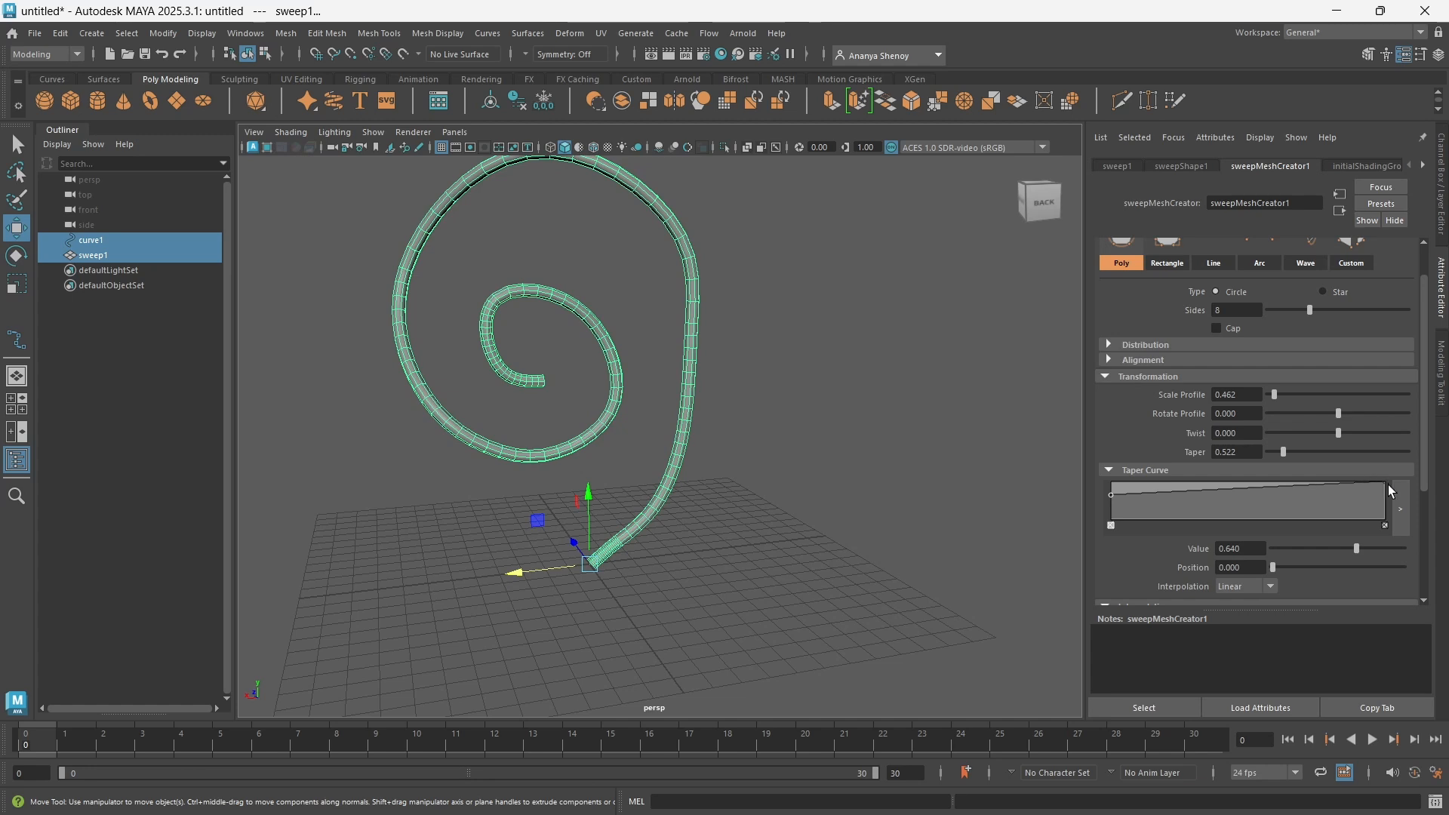
pyautogui.moveTo(1386, 484); pyautogui.dragTo(1387, 496)
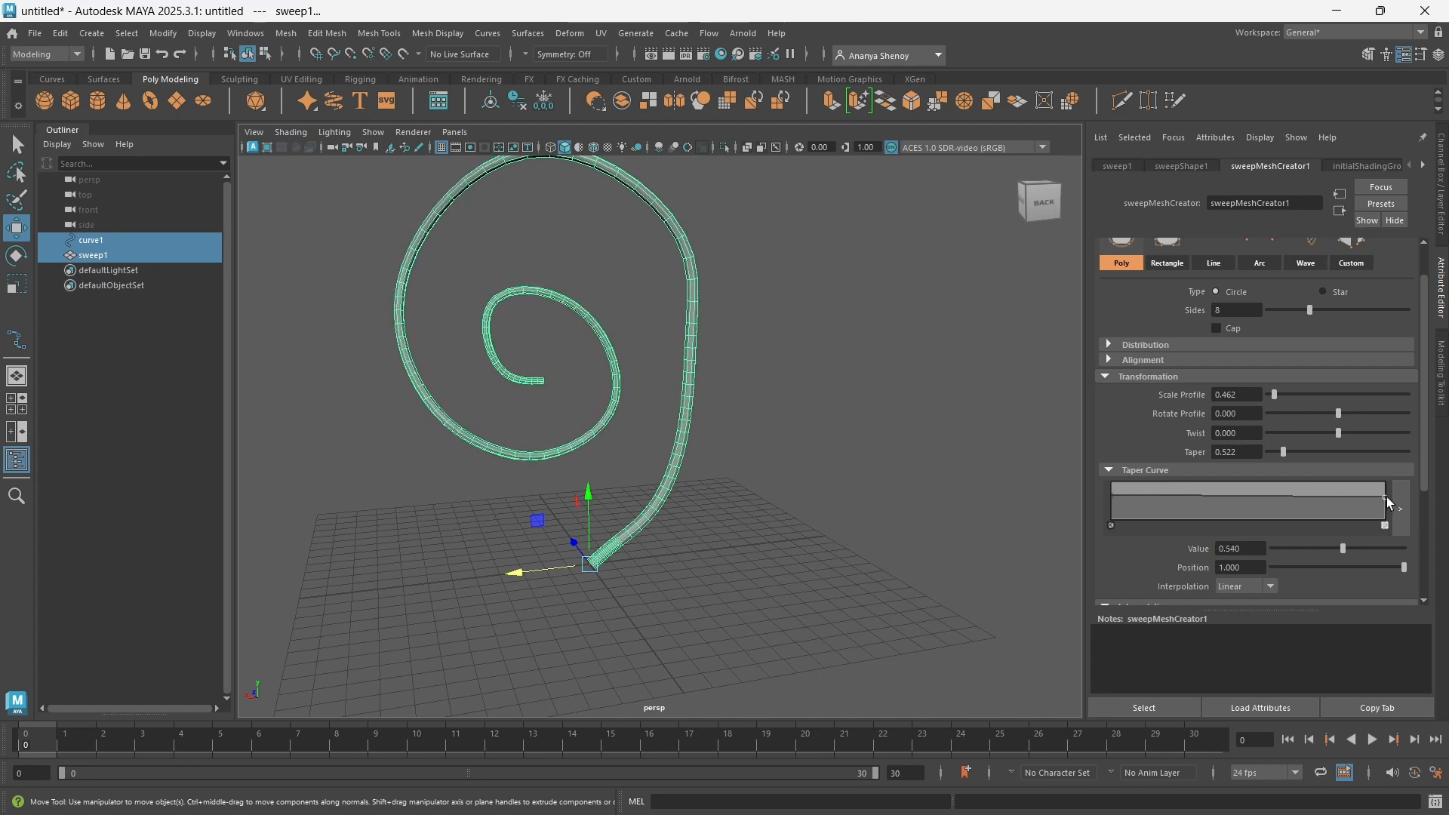
# Add a middle point to the taper curve, try it at value 1, and lower it to 0.9 near position 0.496.
pyautogui.click(1252, 495)
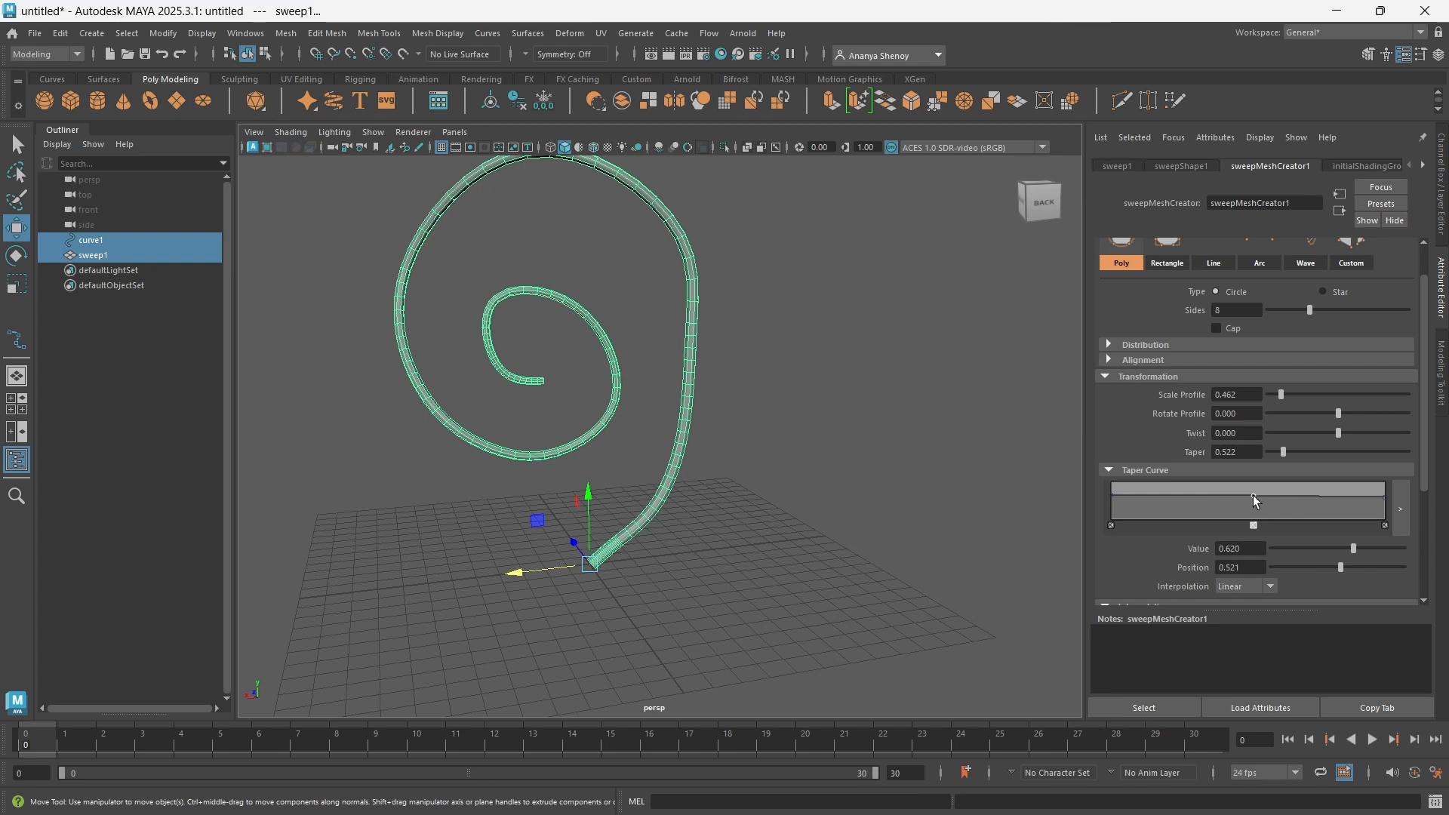
pyautogui.moveTo(1253, 494); pyautogui.dragTo(1243, 471)
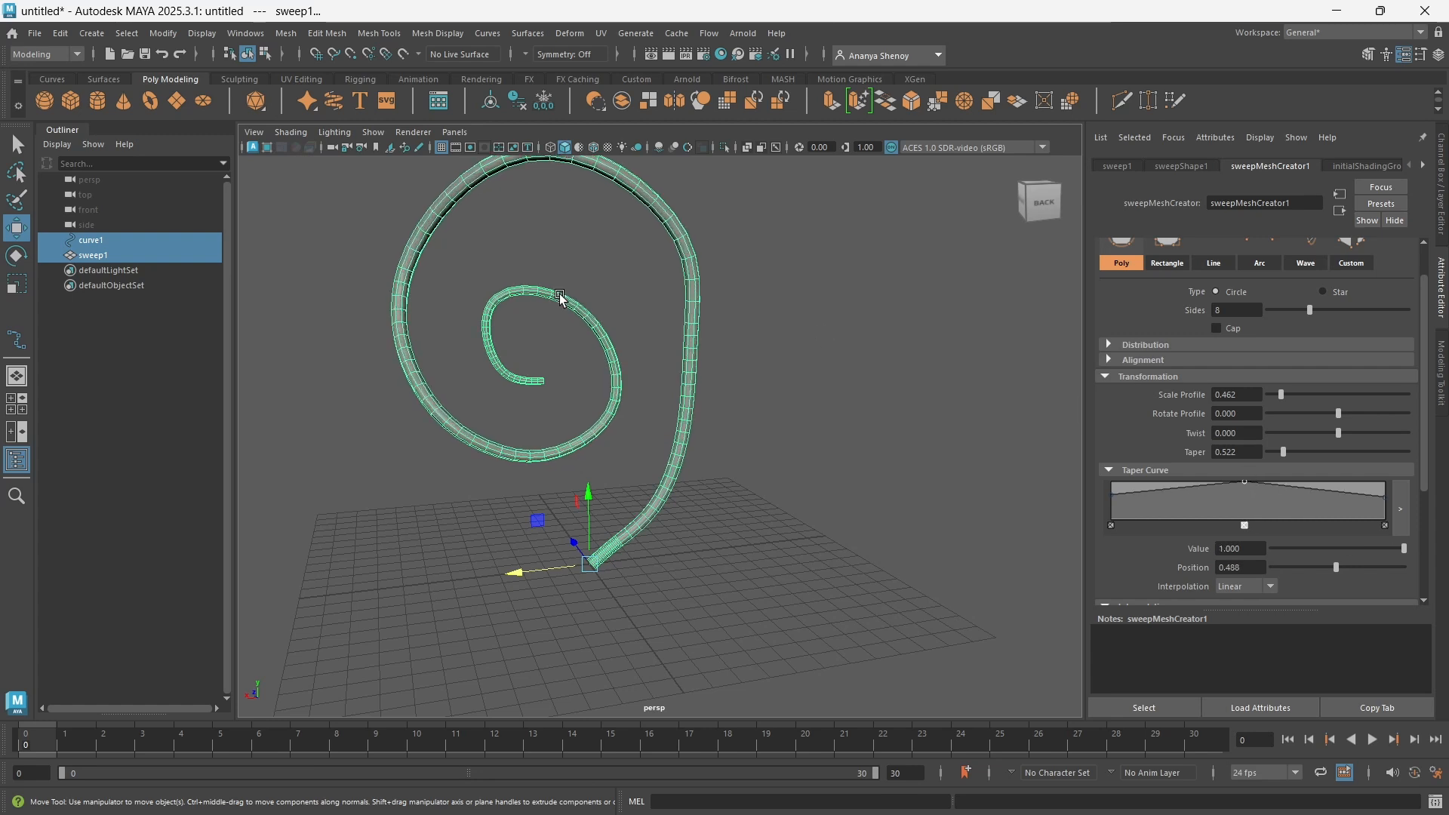
pyautogui.scroll(-2, 599, 394)
pyautogui.scroll(1, 864, 430)
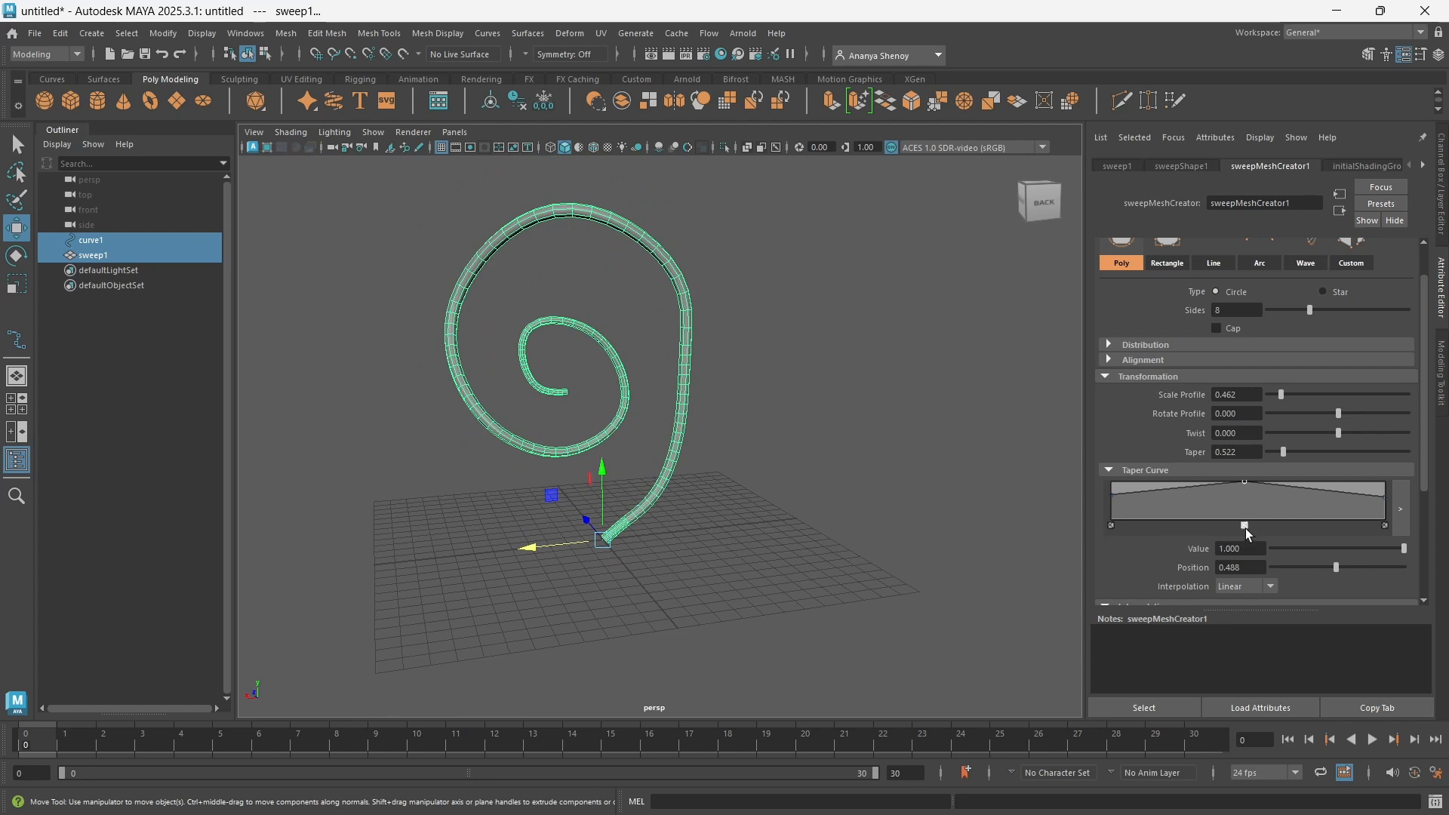
pyautogui.moveTo(1245, 482); pyautogui.dragTo(1247, 485)
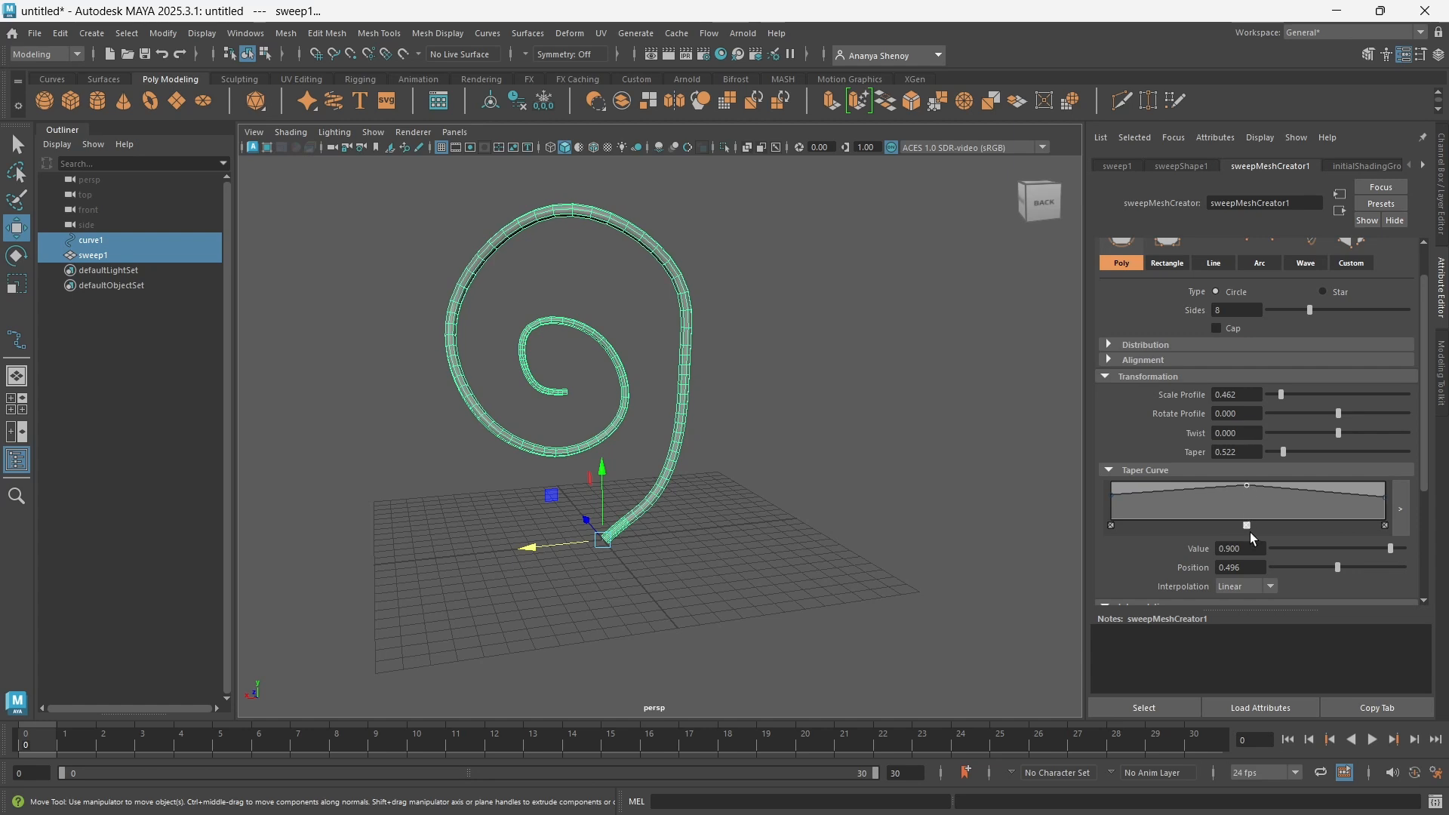
# Delete the taper curve's start and middle points, raise the end point to 1, and collapse the Taper Curve section.
pyautogui.click(1111, 526)
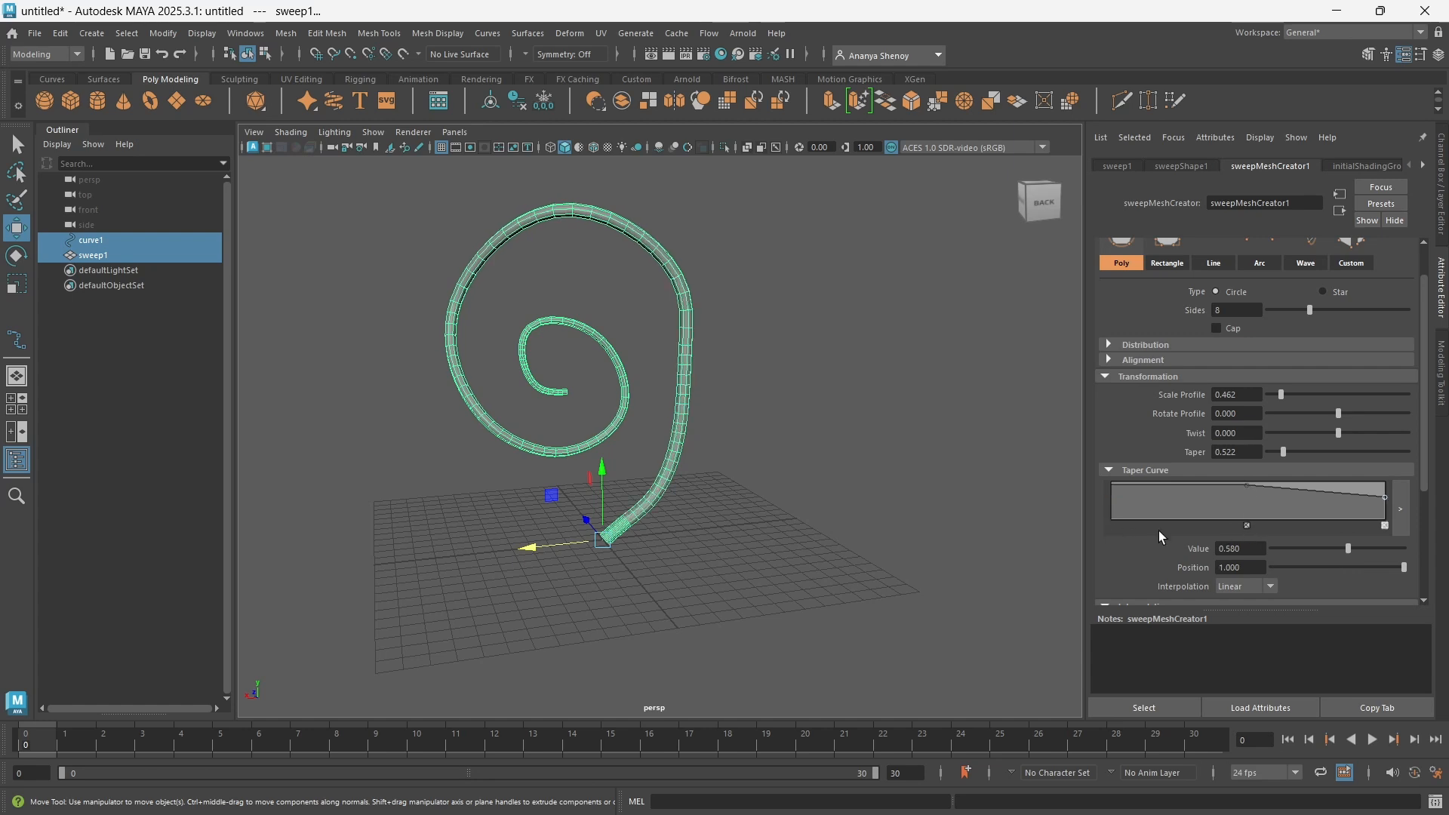
pyautogui.click(1246, 526)
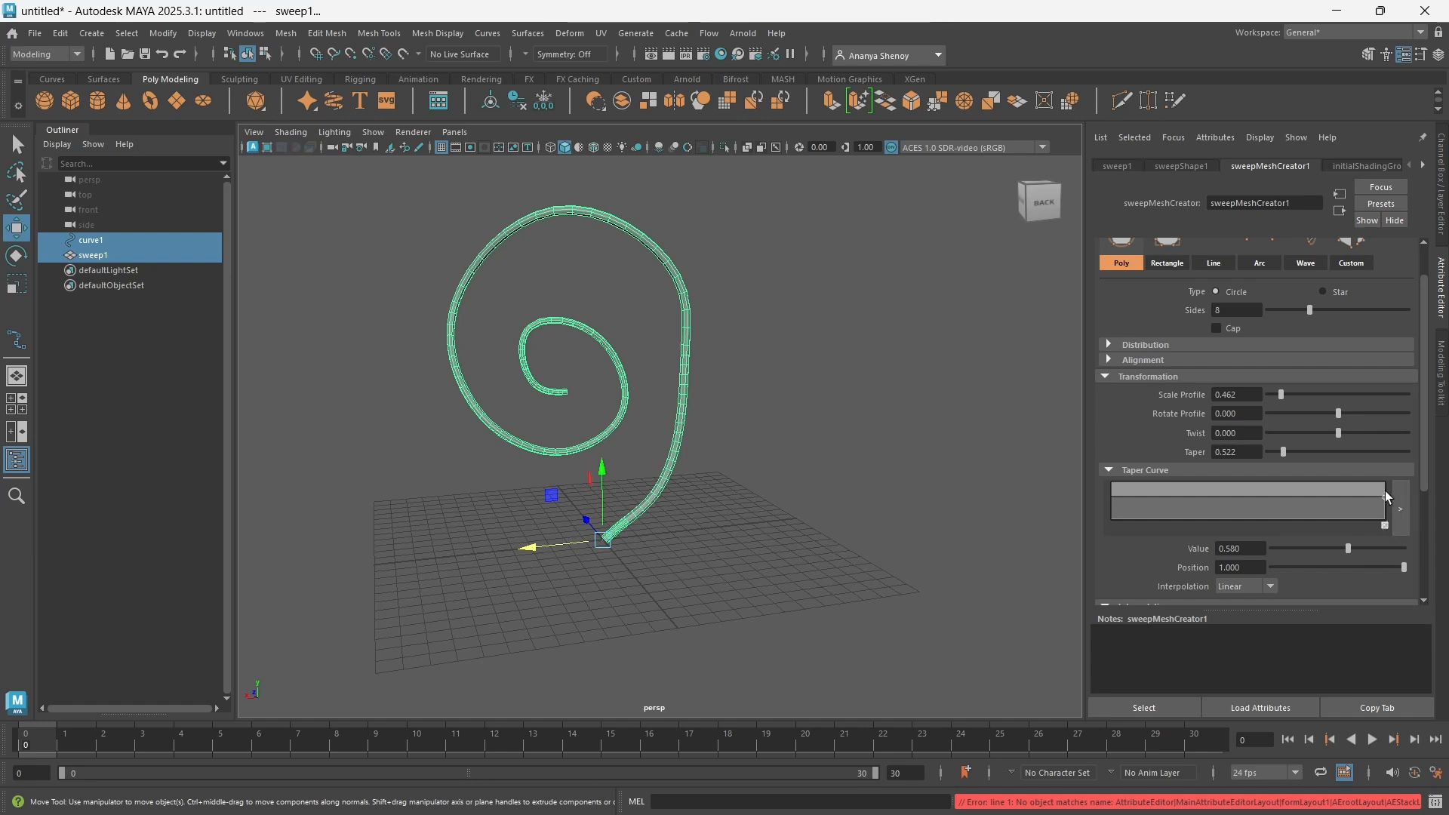
pyautogui.moveTo(1386, 497); pyautogui.dragTo(1386, 481)
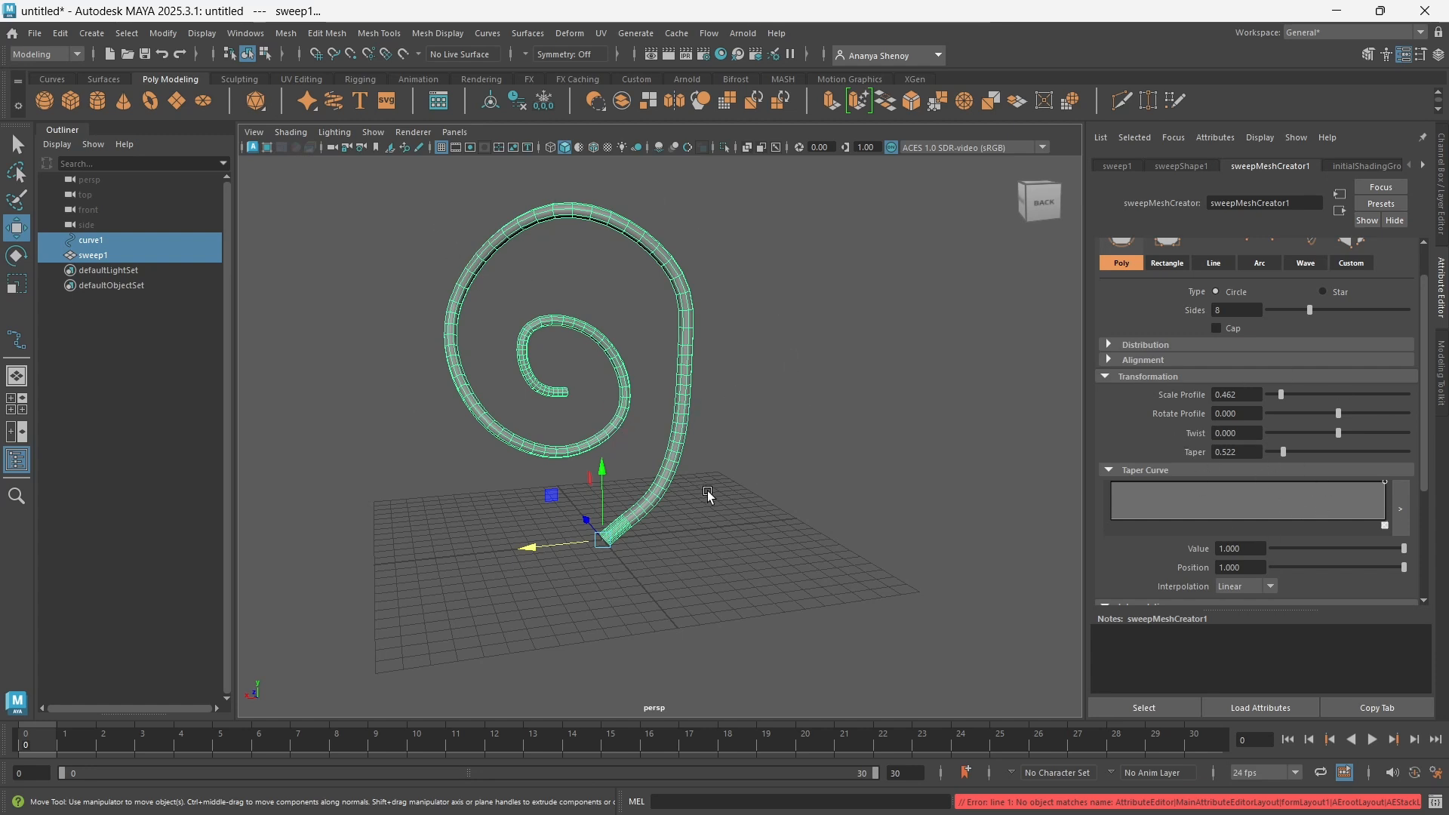
pyautogui.click(1144, 470)
pyautogui.scroll(2, 1191, 483)
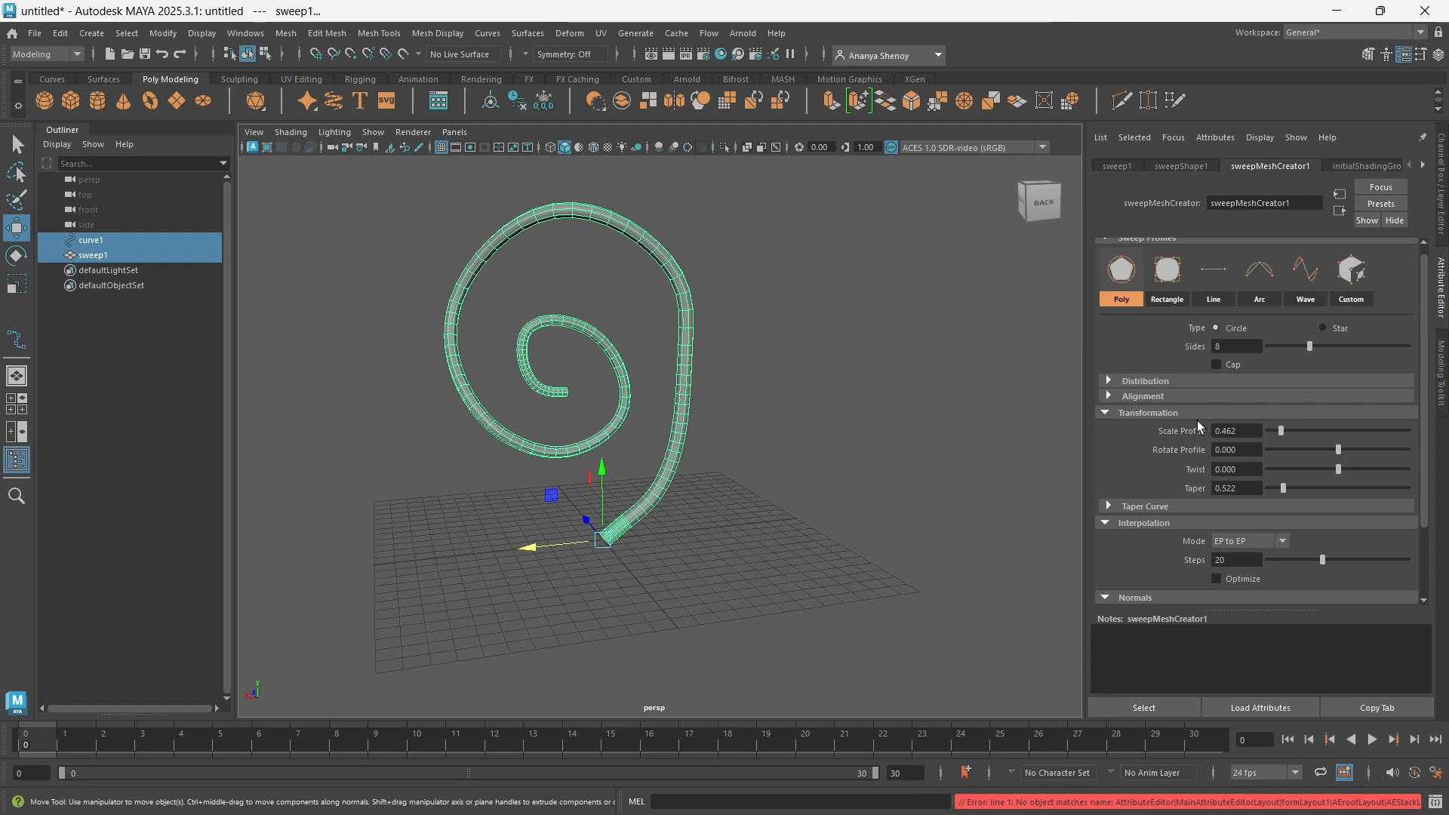
# Expand the sweep's Distribution settings and enable Distribute to bundle radial copies of the profile along the spiral.
pyautogui.click(1148, 385)
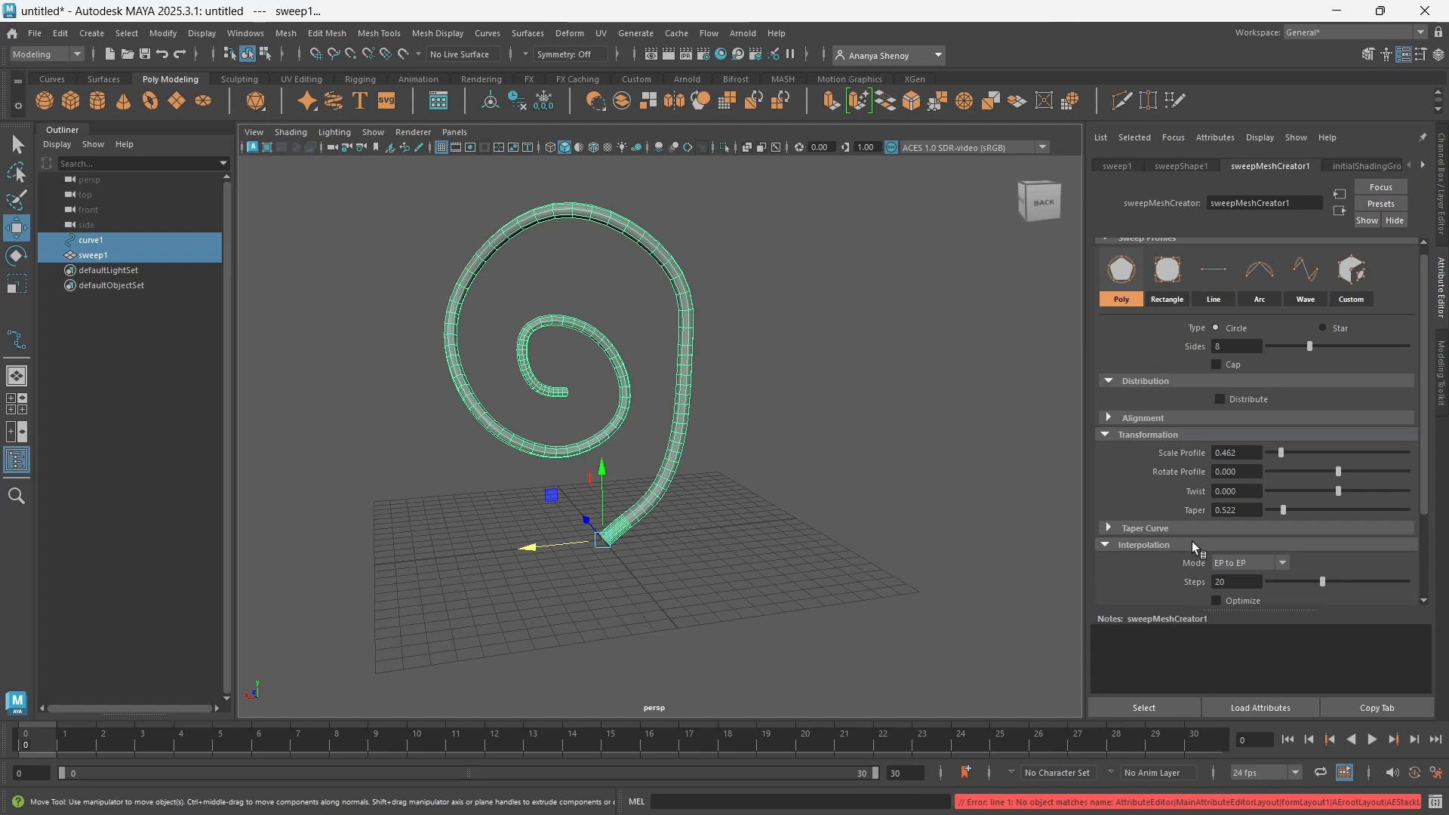
pyautogui.click(1251, 397)
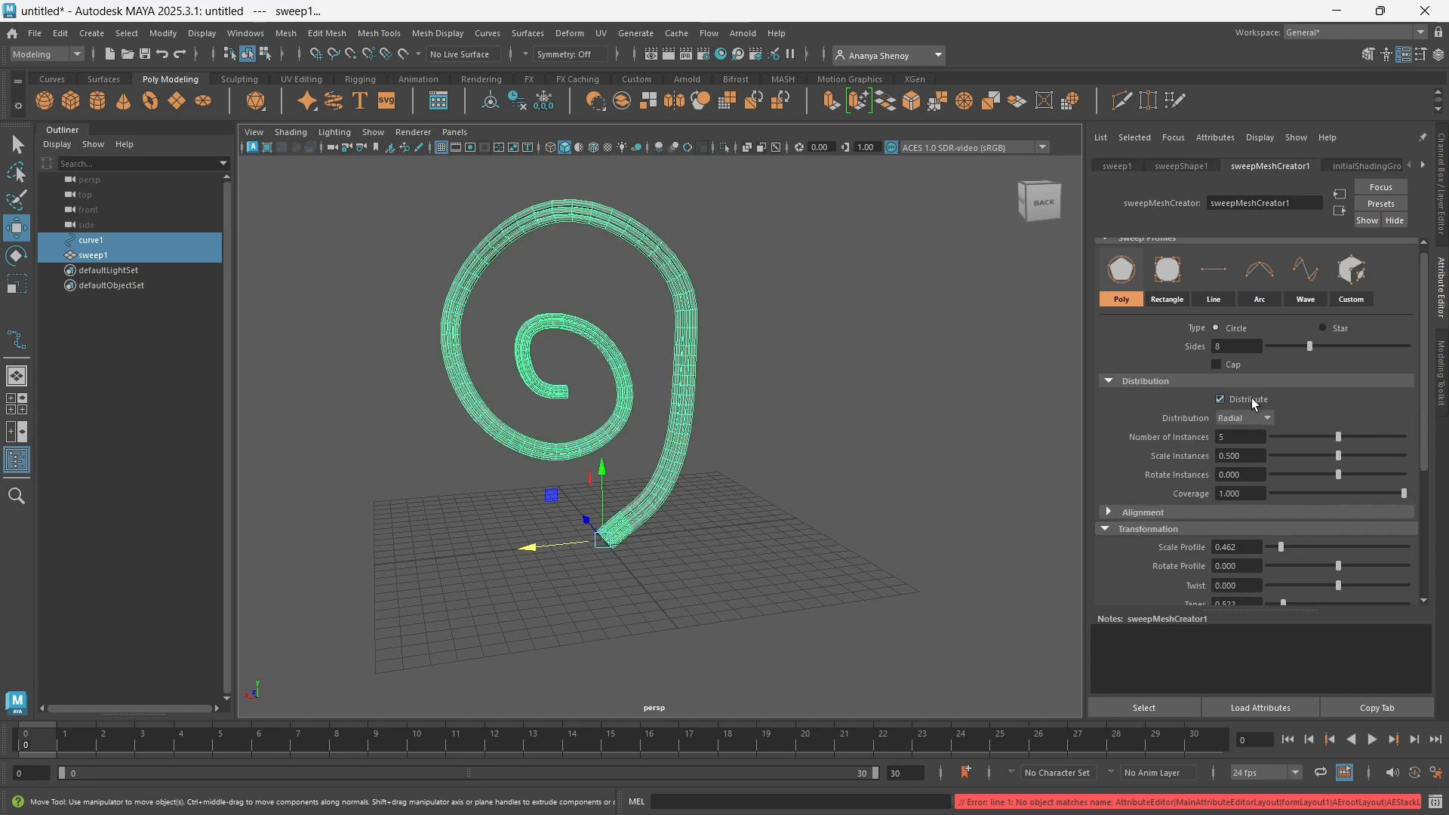
pyautogui.scroll(5, 970, 487)
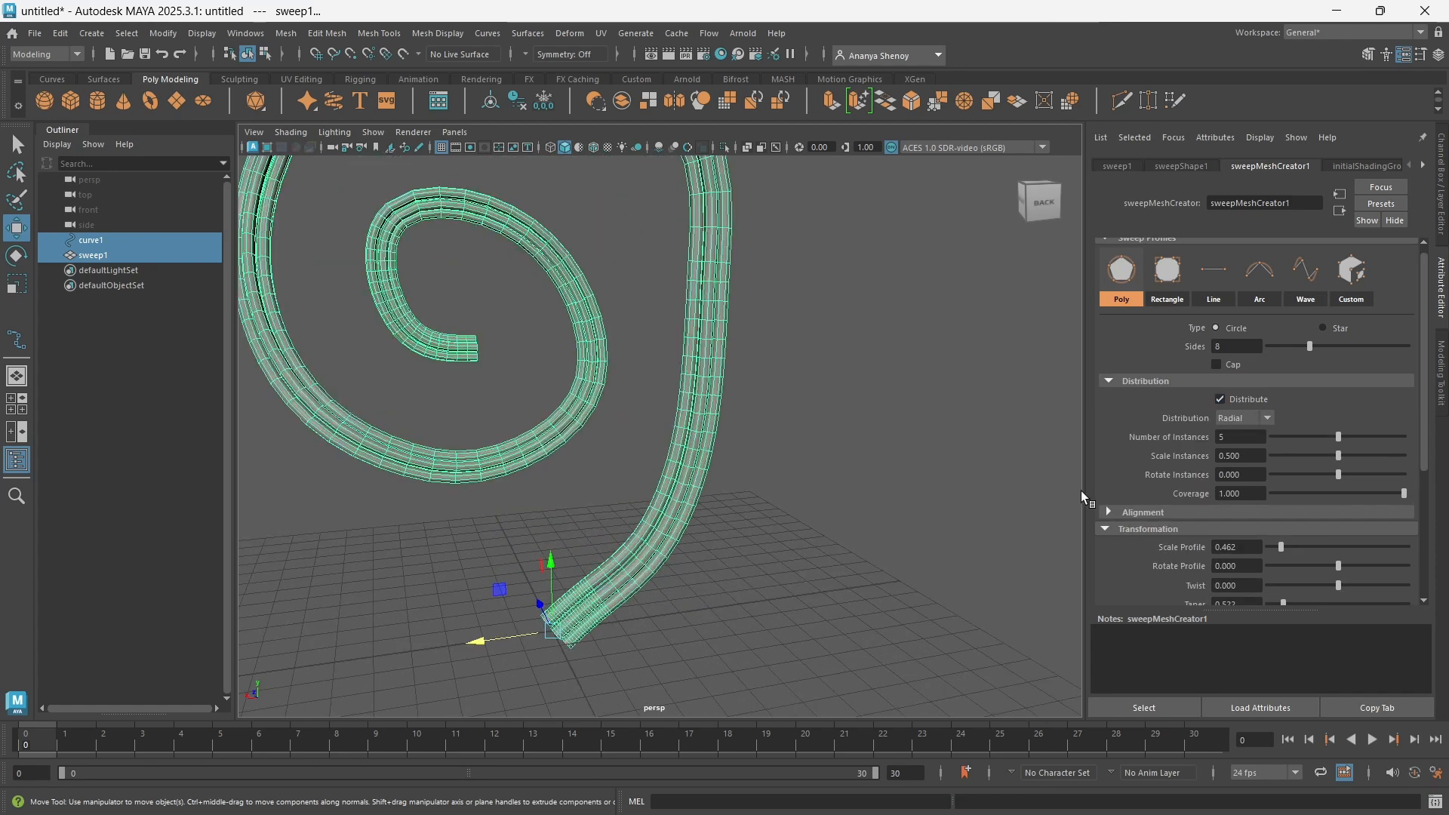
# Examine the bundled strands along the spiral and at its open lower end, including with the mesh deselected.
pyautogui.click(751, 495)
pyautogui.click(479, 477)
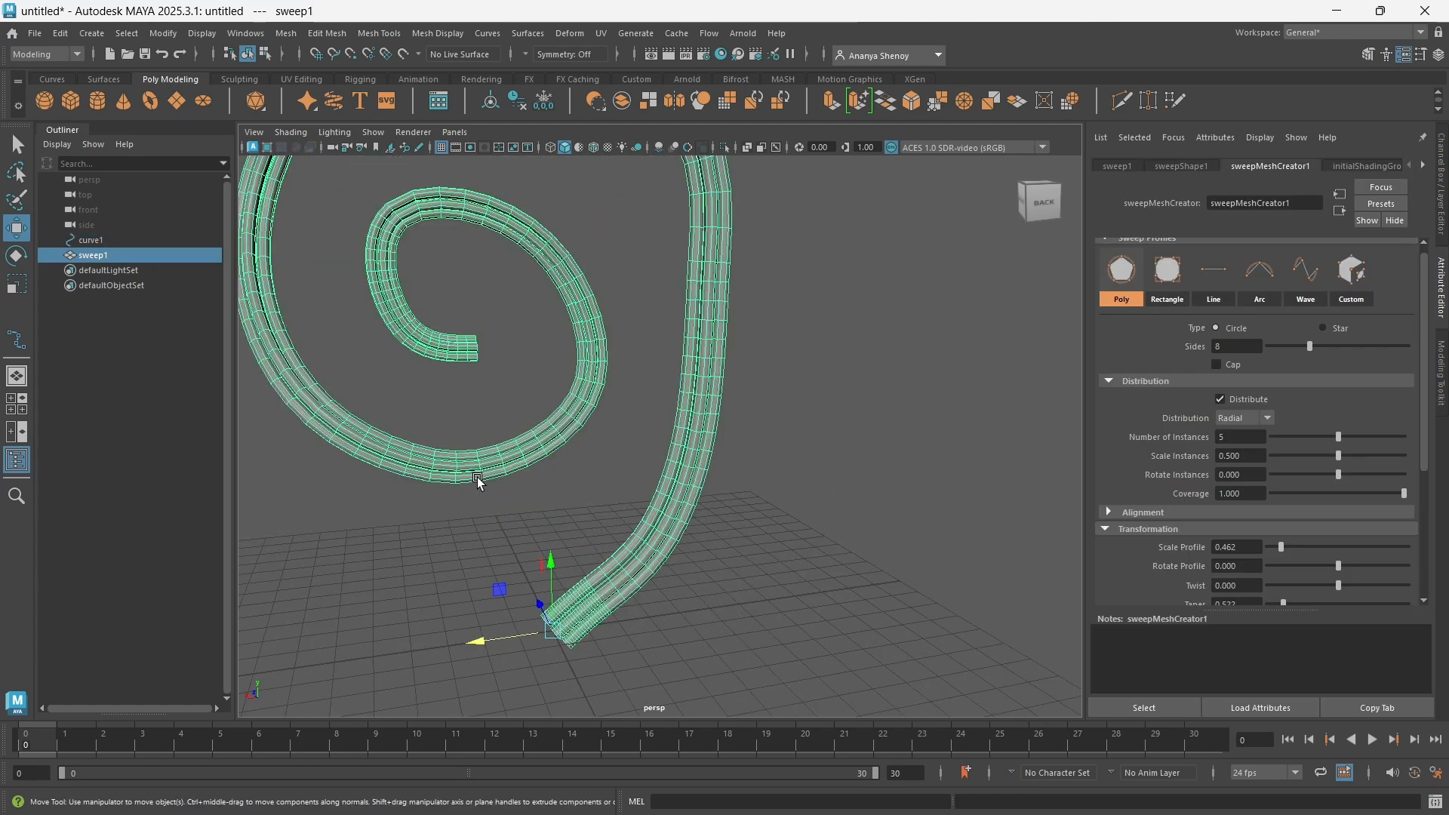
pyautogui.keyDown('alt'); pyautogui.moveTo(478, 477); pyautogui.dragTo(499, 518); pyautogui.keyUp('alt')
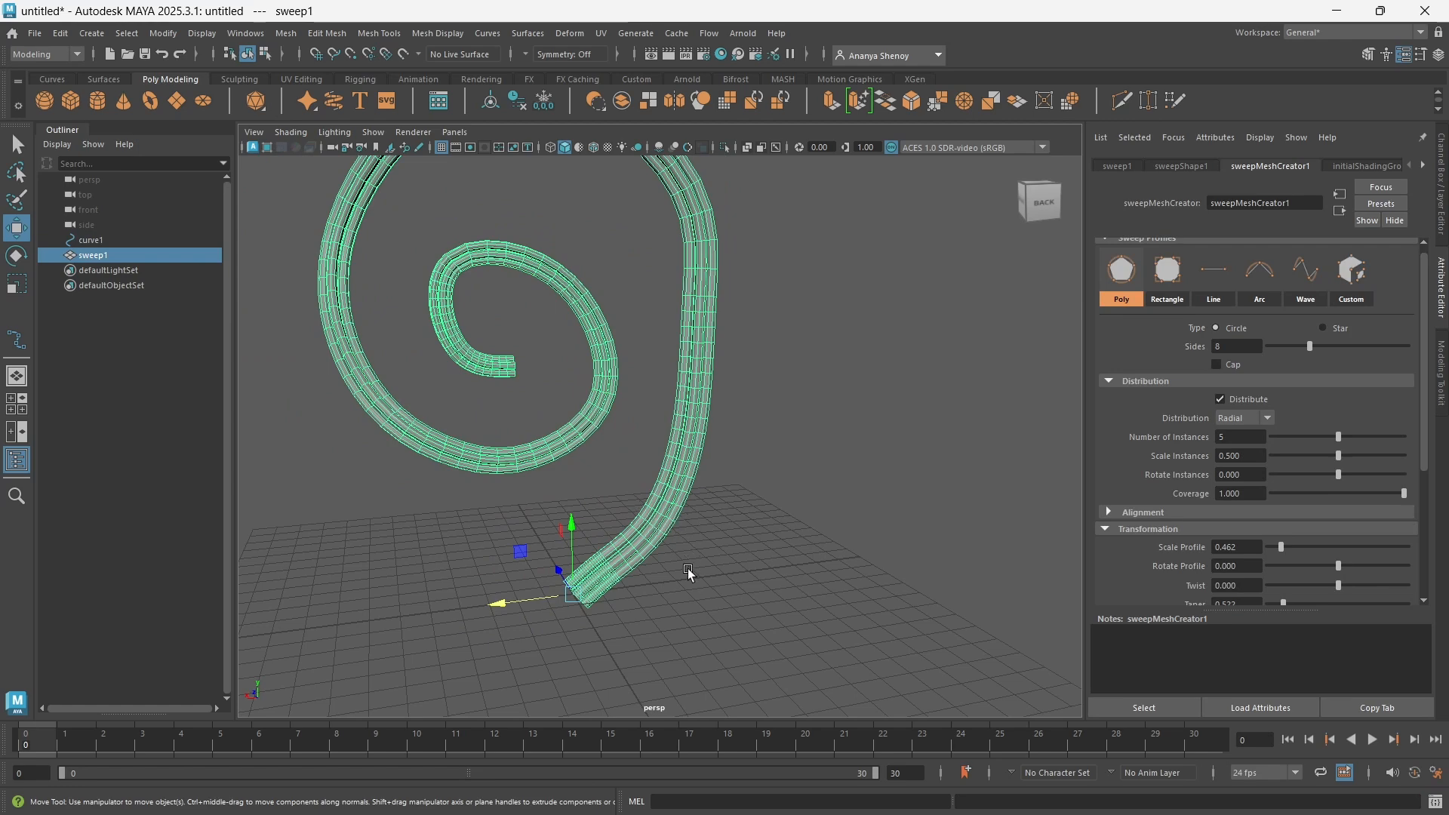
pyautogui.keyDown('alt'); pyautogui.moveTo(685, 569); pyautogui.dragTo(694, 523); pyautogui.keyUp('alt')
pyautogui.moveTo(112, 258)
pyautogui.mouseDown()
pyautogui.moveTo(106, 240)
pyautogui.moveTo(128, 244)
pyautogui.mouseUp()
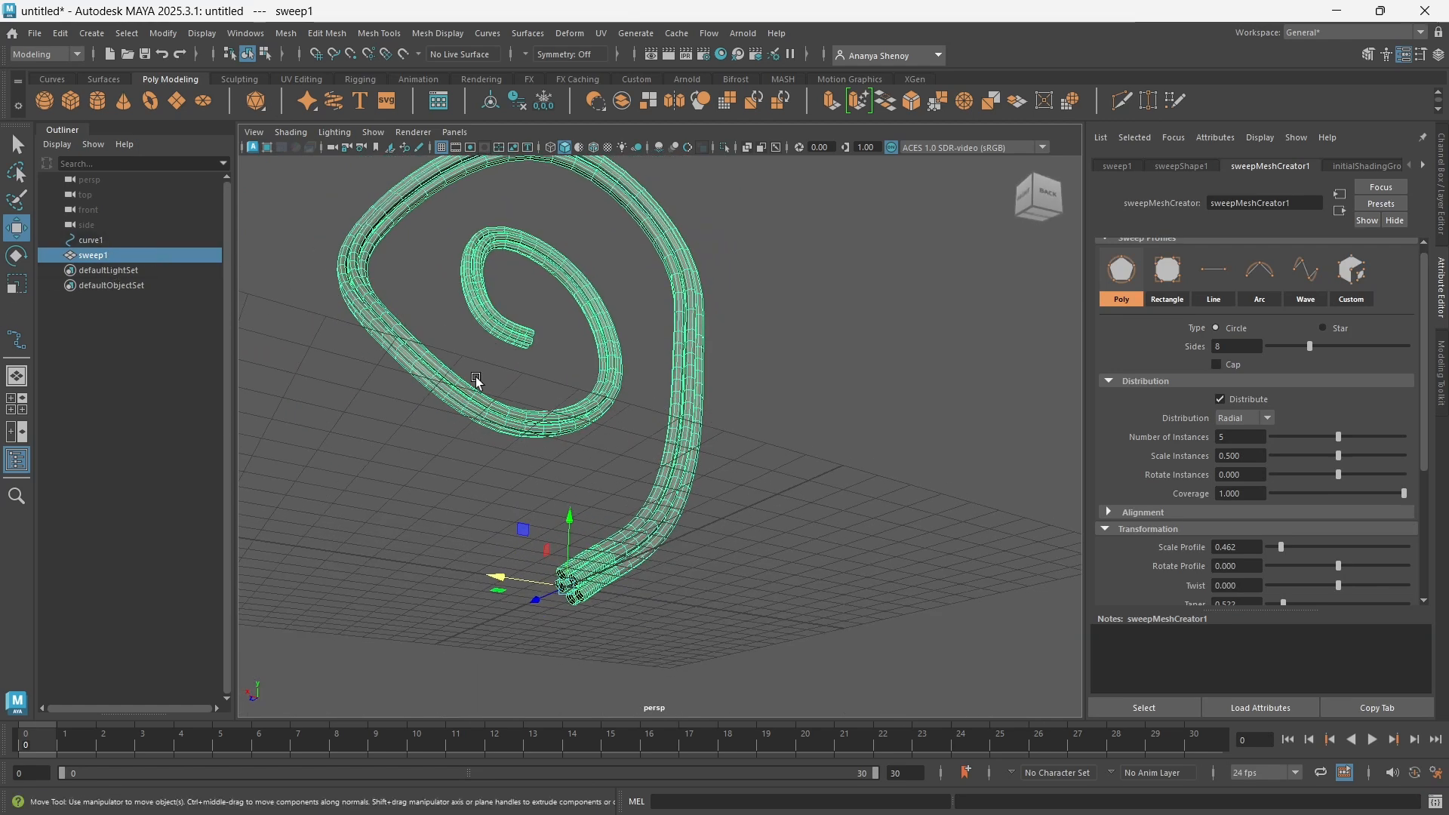
pyautogui.keyDown('alt'); pyautogui.moveTo(713, 479); pyautogui.dragTo(710, 548); pyautogui.keyUp('alt')
pyautogui.scroll(2, 541, 464)
pyautogui.click(624, 485)
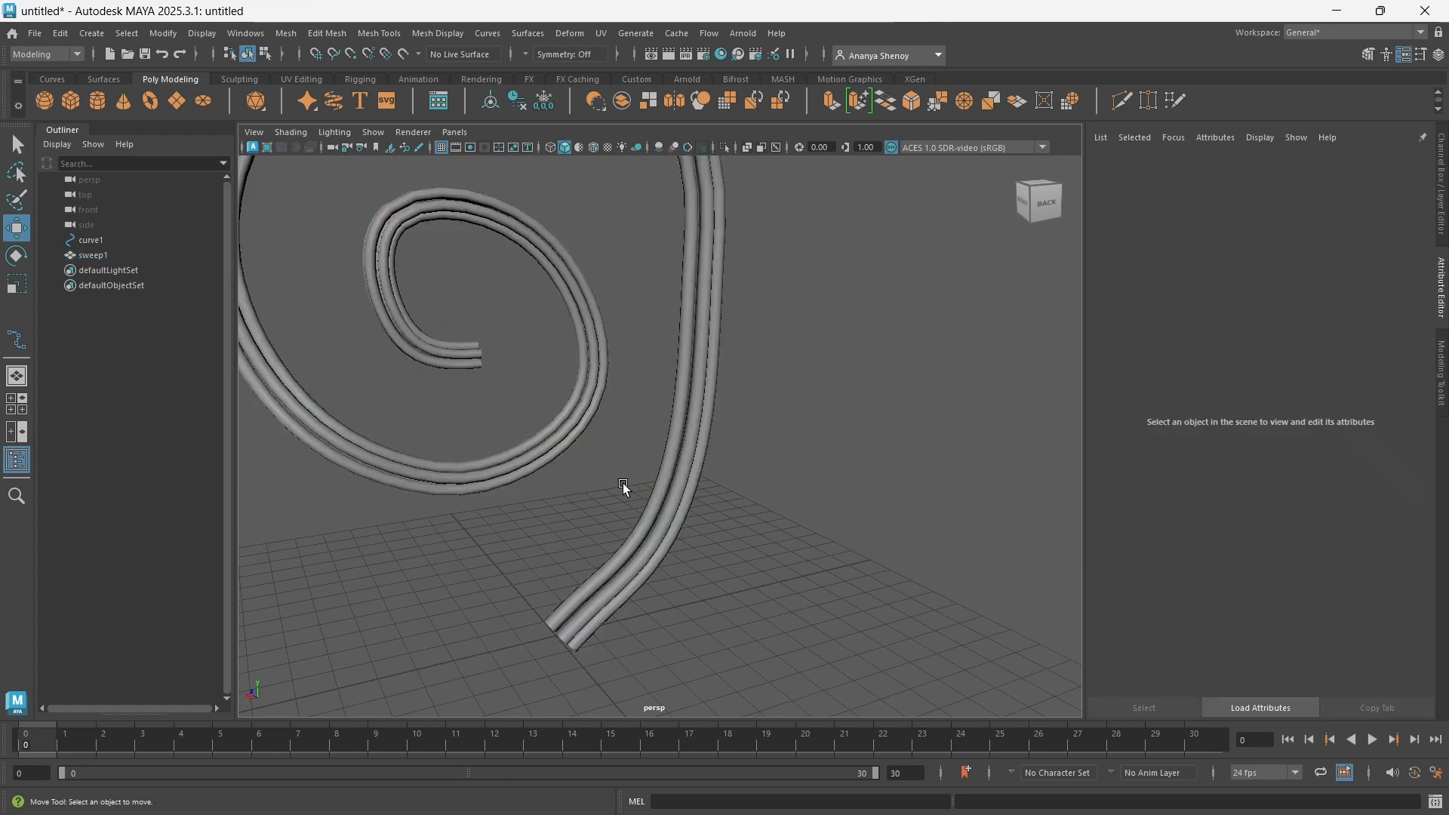
pyautogui.keyDown('alt'); pyautogui.moveTo(624, 485); pyautogui.dragTo(672, 495); pyautogui.keyUp('alt')
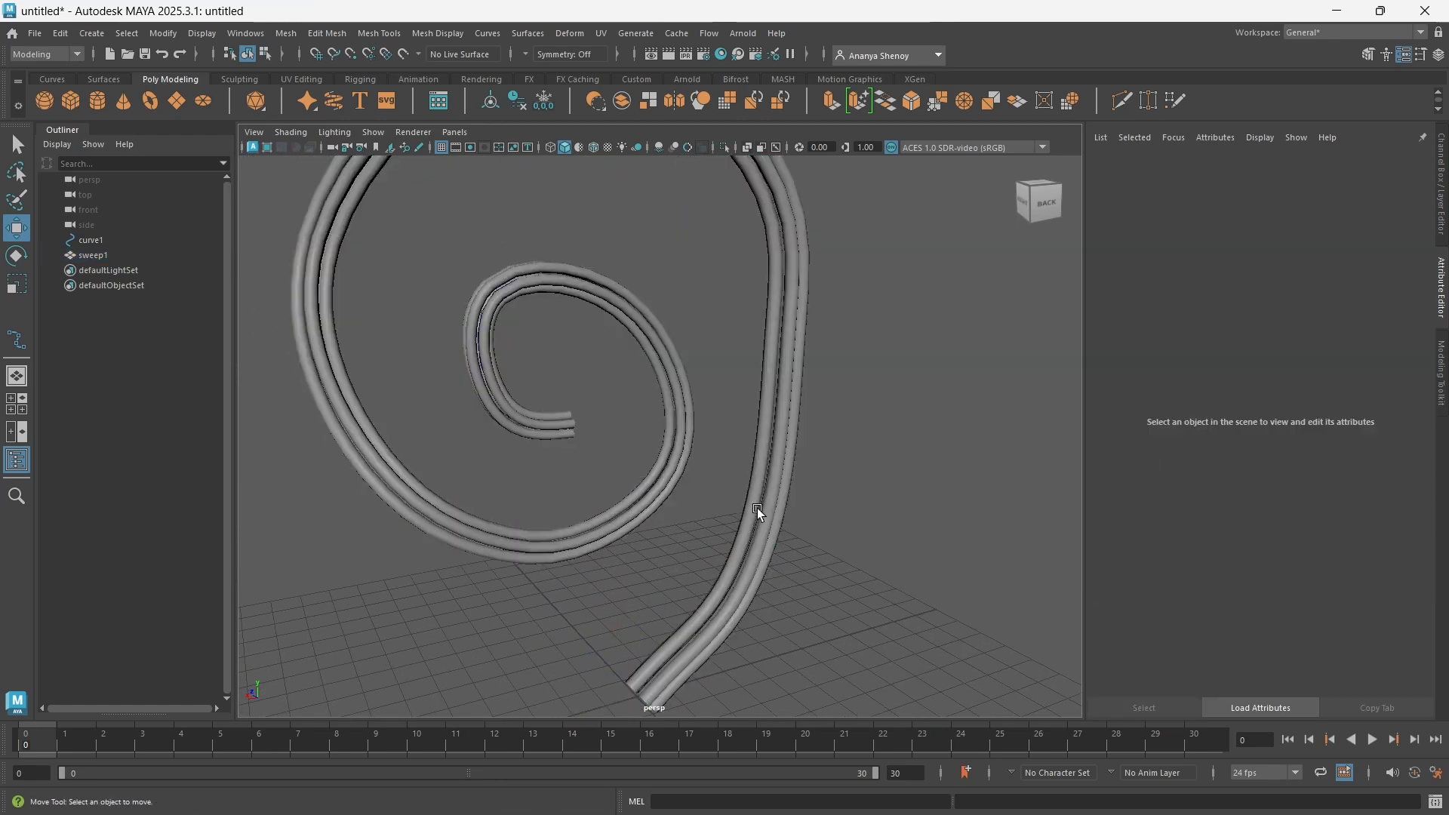
# Reselect the spiral sweep and reduce its Number of Instances to 4.
pyautogui.click(656, 508)
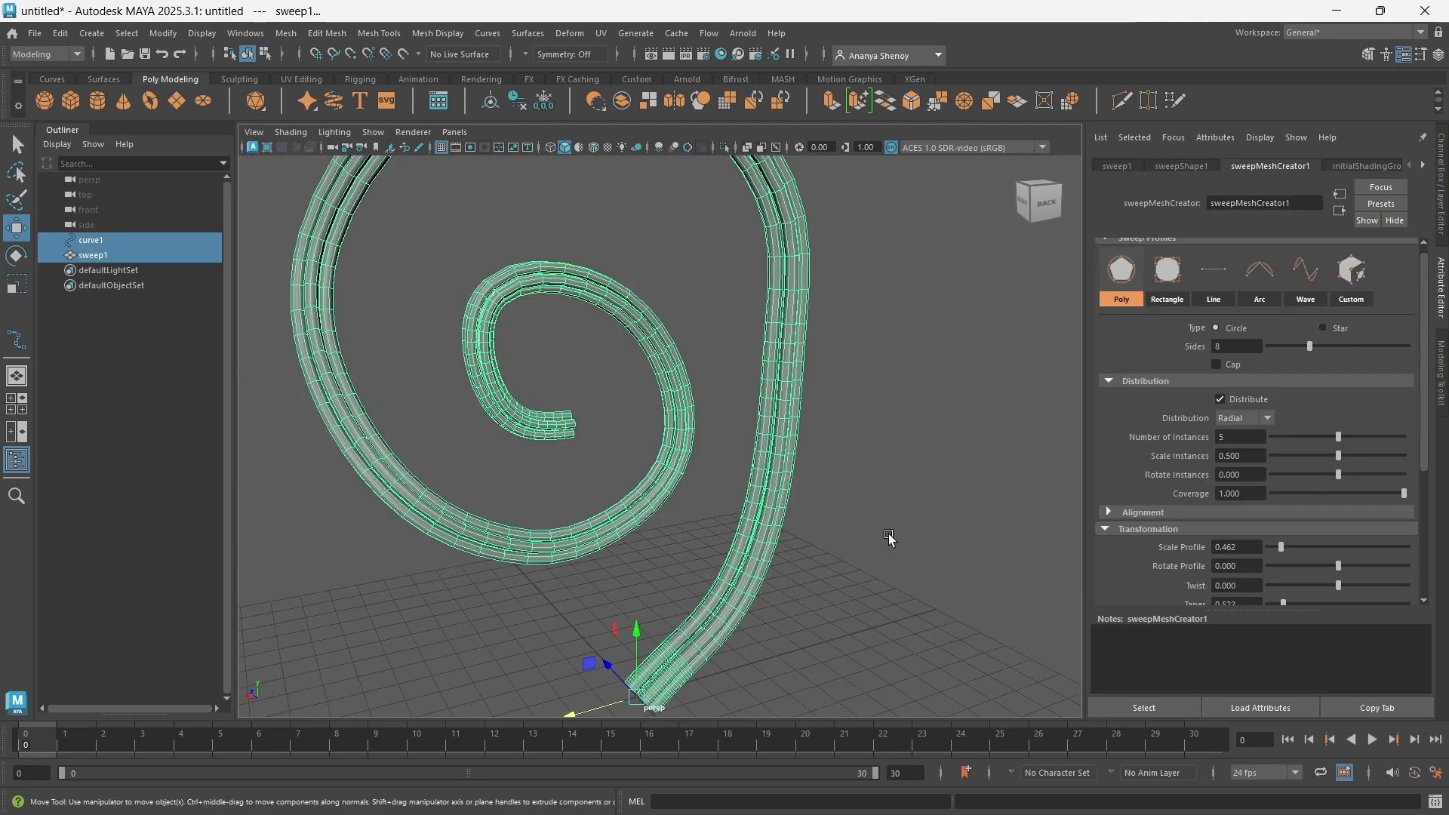
pyautogui.keyDown('alt'); pyautogui.moveTo(501, 495); pyautogui.dragTo(640, 507); pyautogui.keyUp('alt')
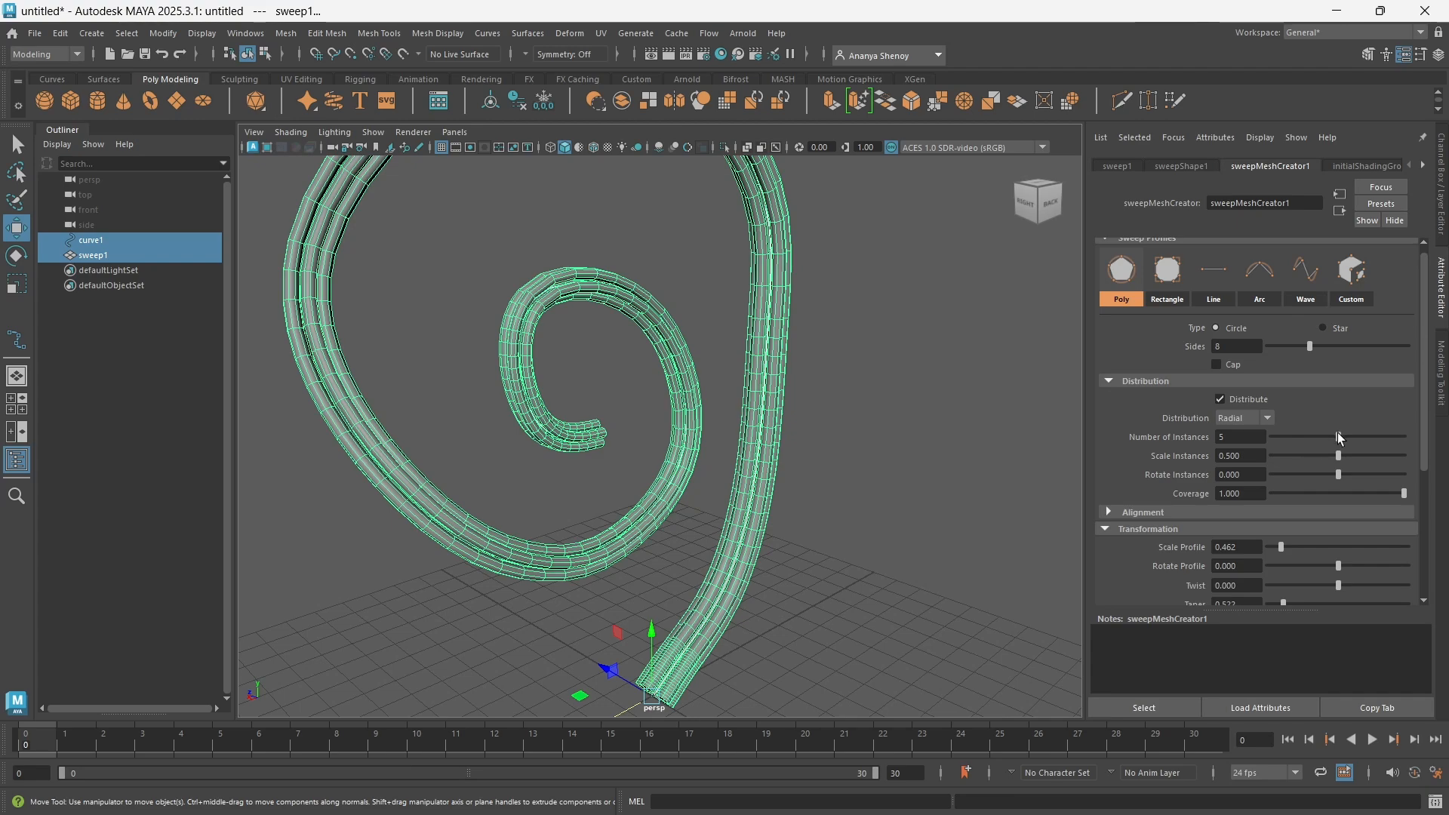
pyautogui.scroll(3, 442, 451)
pyautogui.keyDown('alt'); pyautogui.moveTo(441, 451); pyautogui.dragTo(592, 478); pyautogui.keyUp('alt')
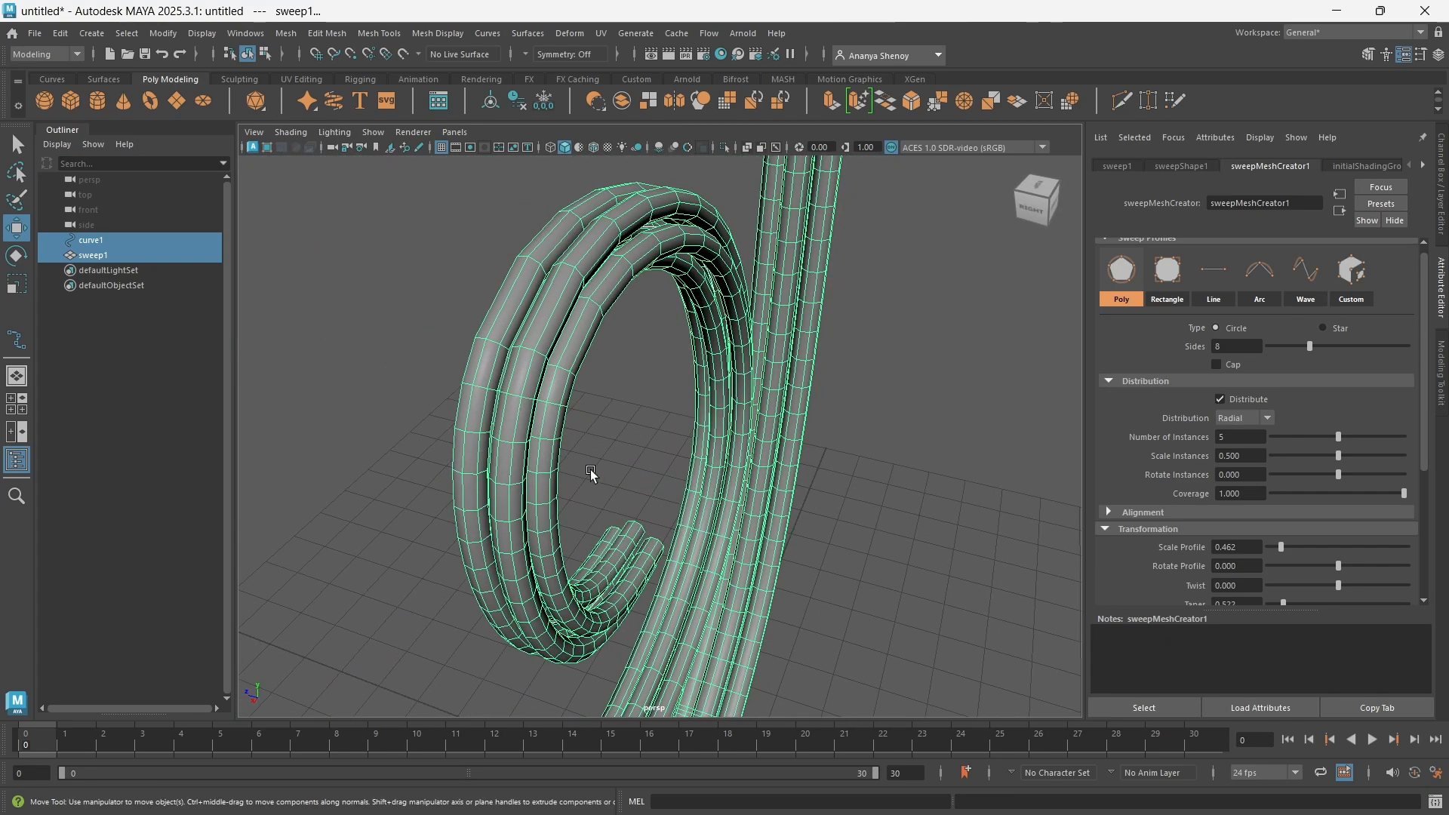
pyautogui.moveTo(1329, 443); pyautogui.dragTo(1324, 443)
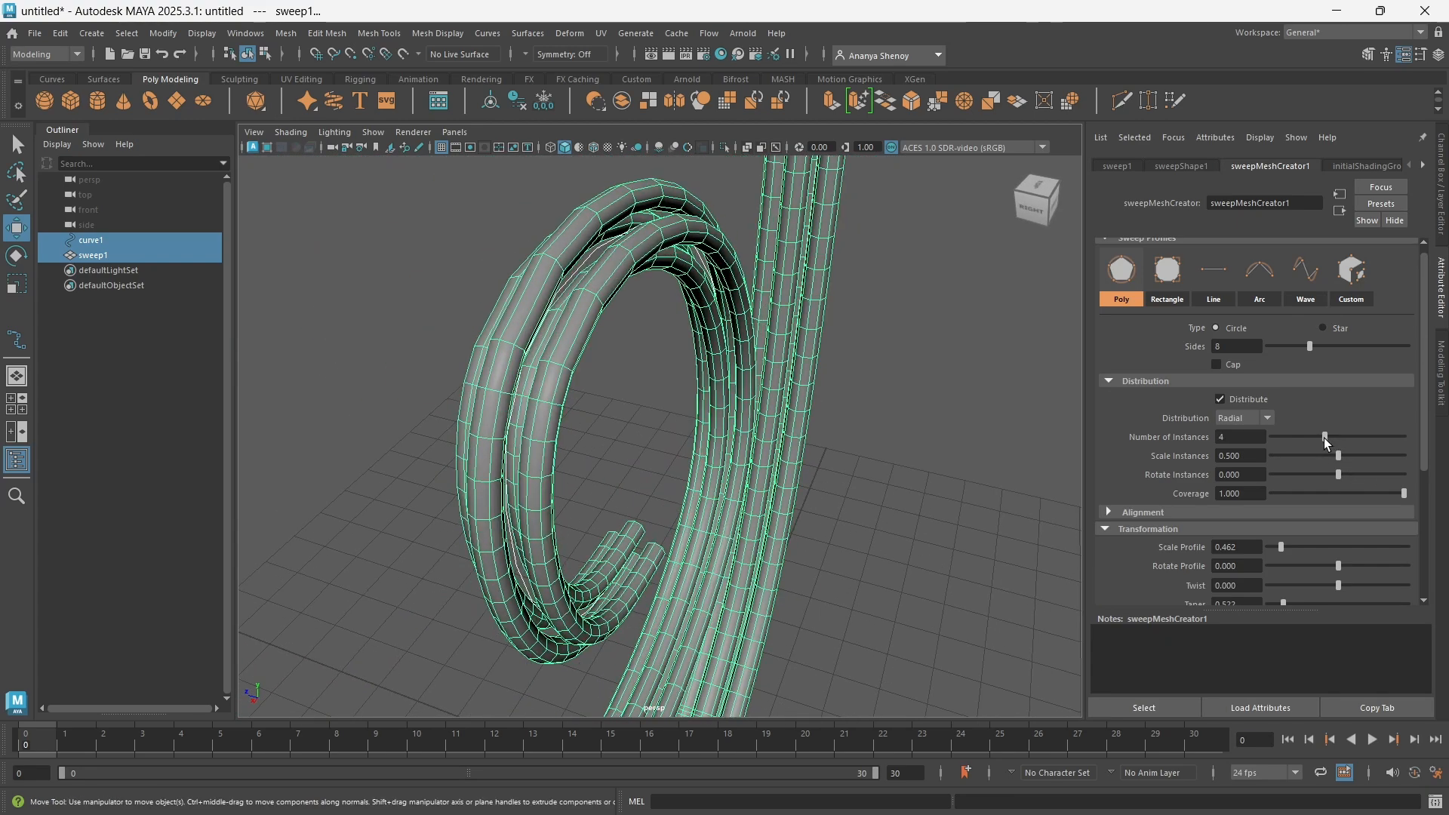
# Thicken the strands by trying a Scale Instances value of 0.82, and settle on about 0.779.
pyautogui.keyDown('alt'); pyautogui.moveTo(896, 465); pyautogui.dragTo(459, 320); pyautogui.keyUp('alt')
pyautogui.scroll(3, 458, 320)
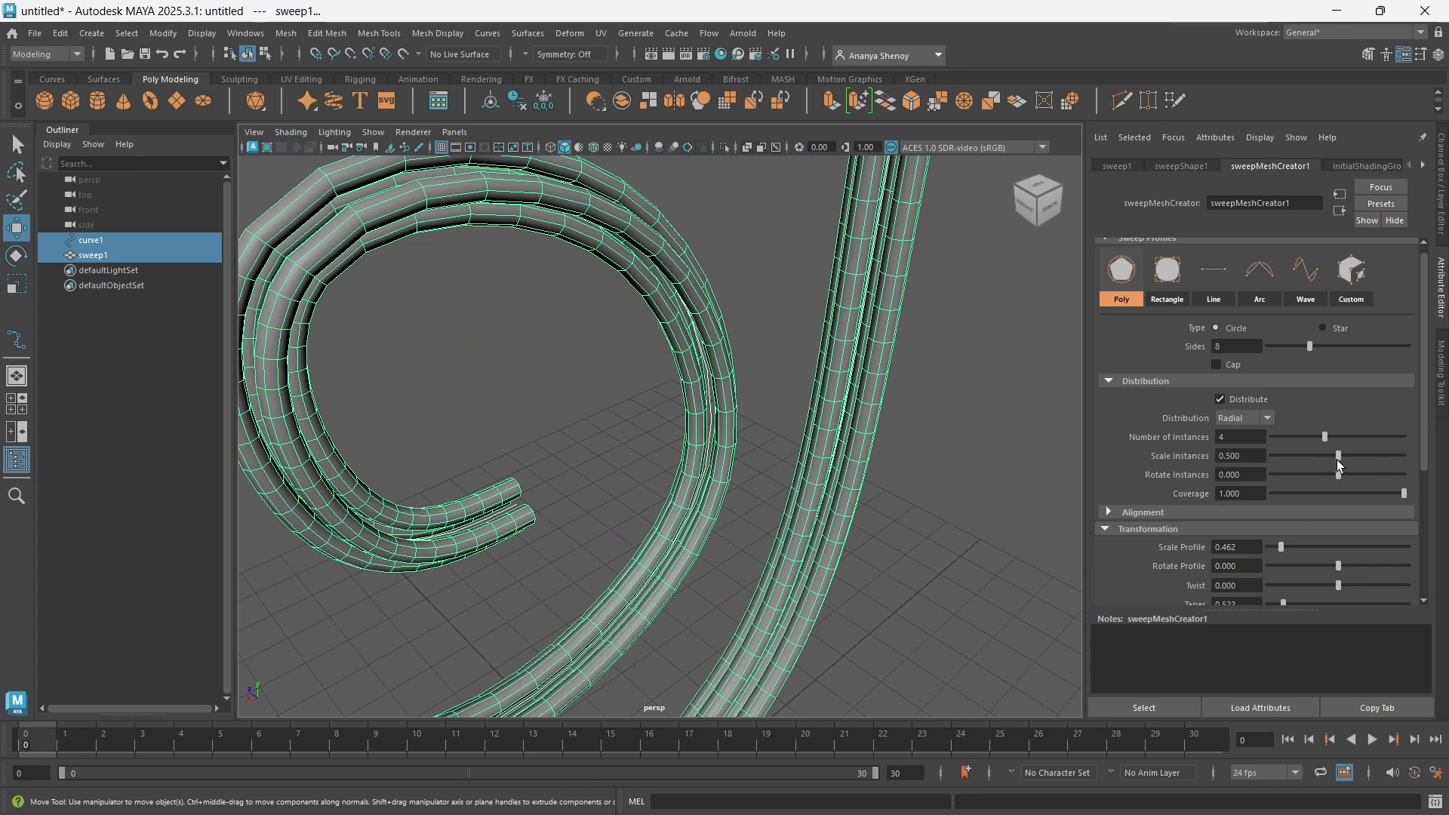
pyautogui.moveTo(1336, 460); pyautogui.dragTo(1377, 463)
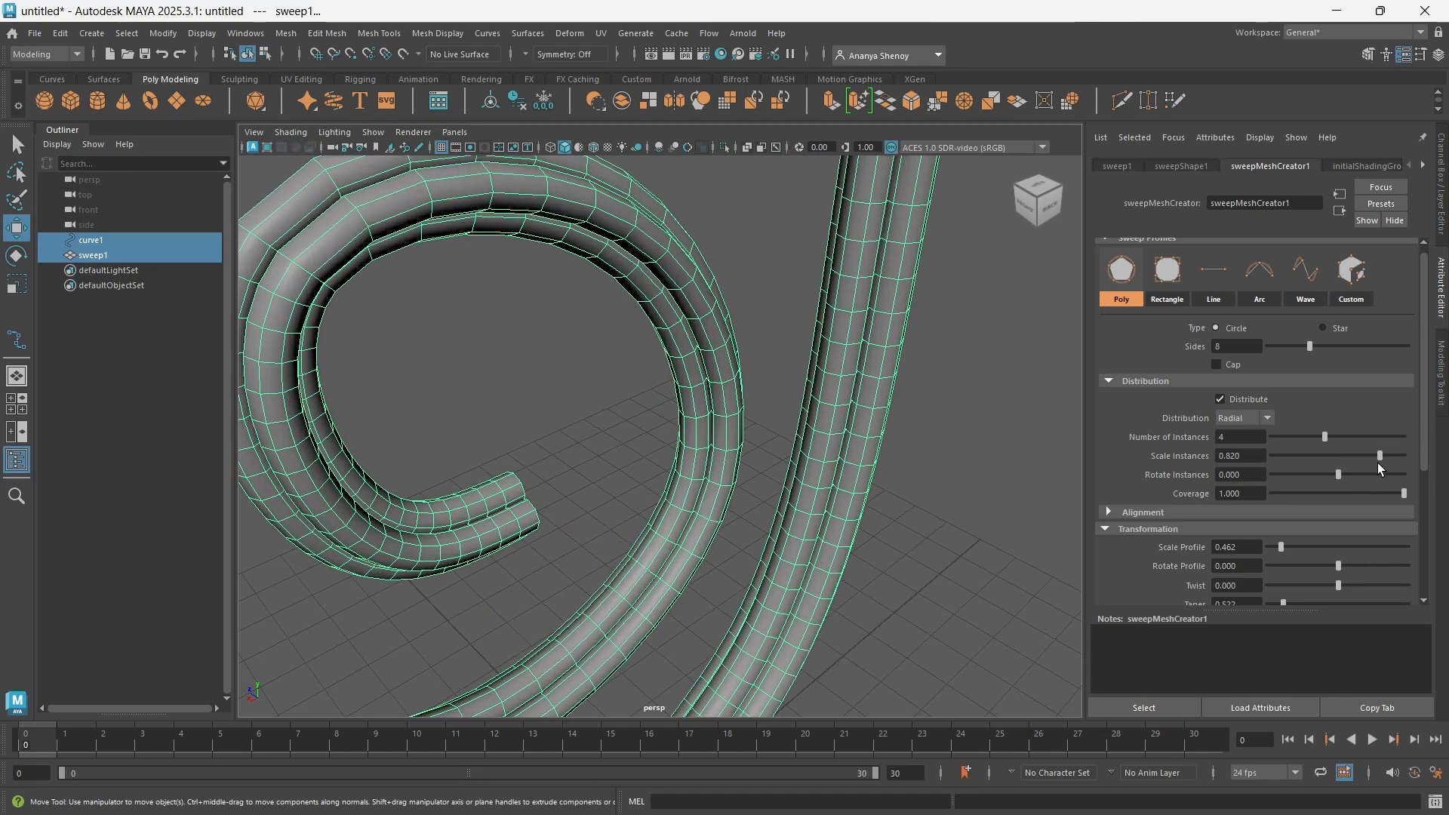
pyautogui.keyDown('alt'); pyautogui.moveTo(803, 478); pyautogui.dragTo(921, 487); pyautogui.keyUp('alt')
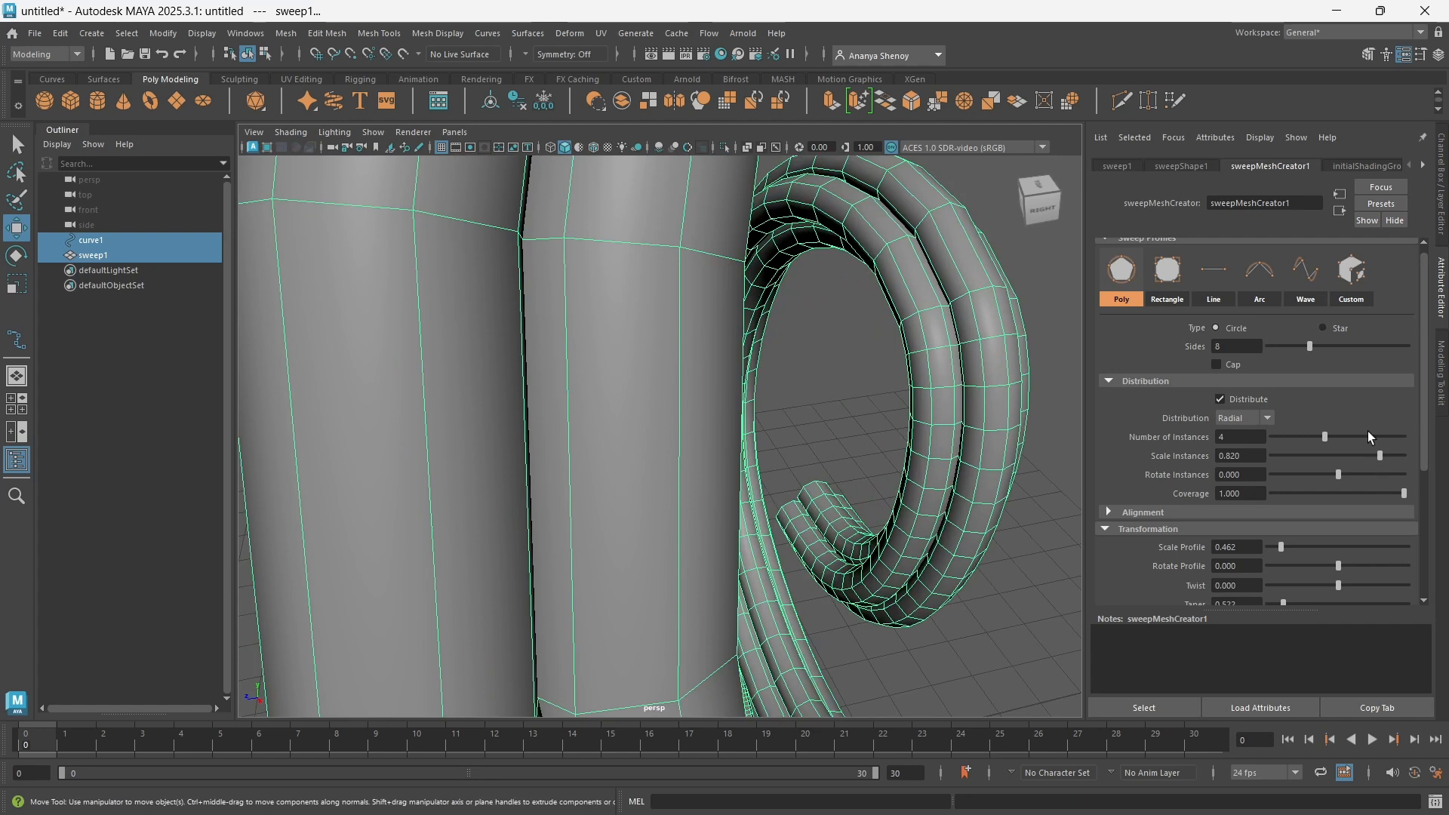
pyautogui.moveTo(1378, 459); pyautogui.dragTo(1372, 454)
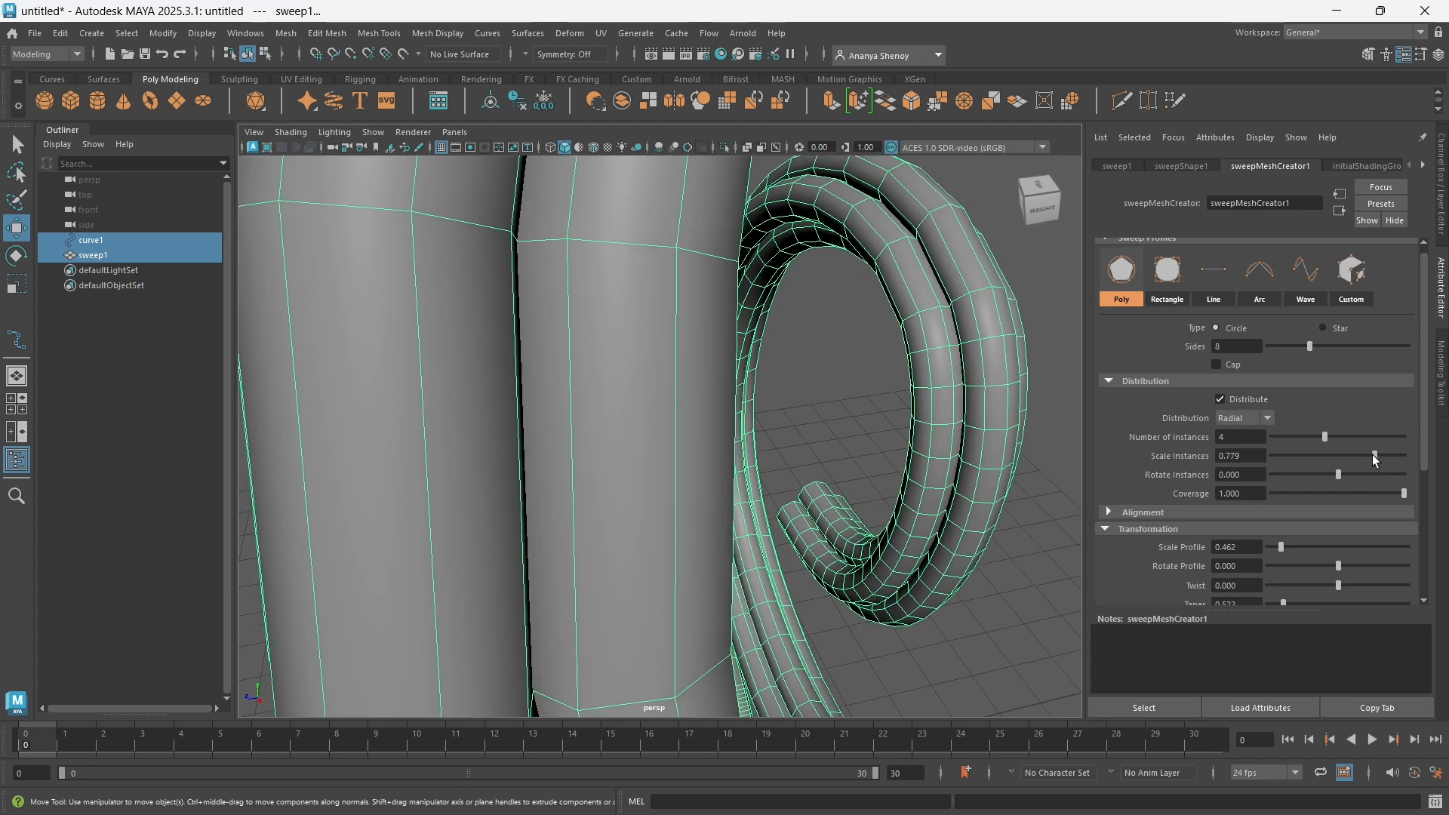
# Expand the Taper Curve section and reset the sweep's Taper to 1.
pyautogui.scroll(-5, 1319, 468)
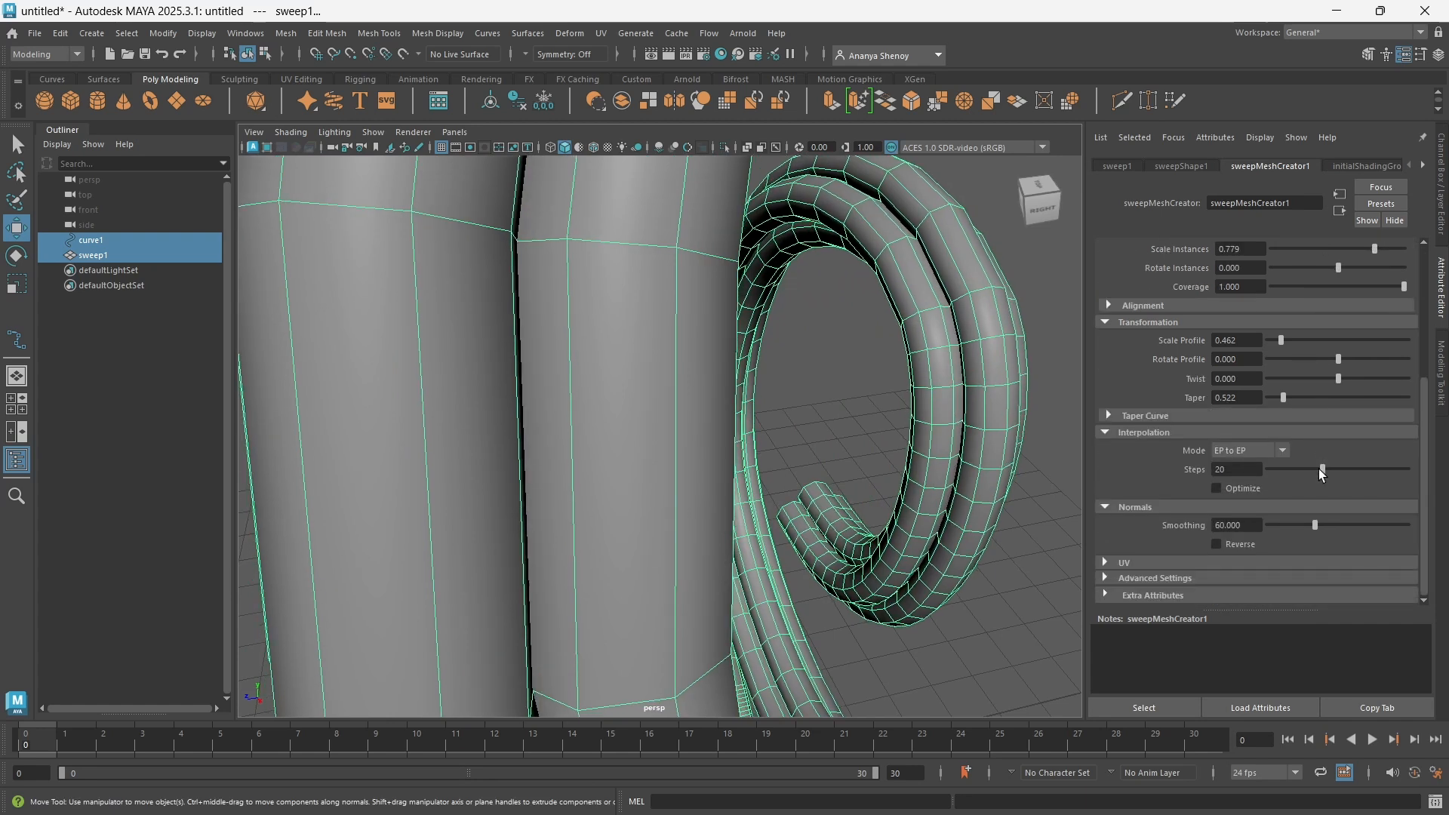
pyautogui.scroll(5, 1319, 468)
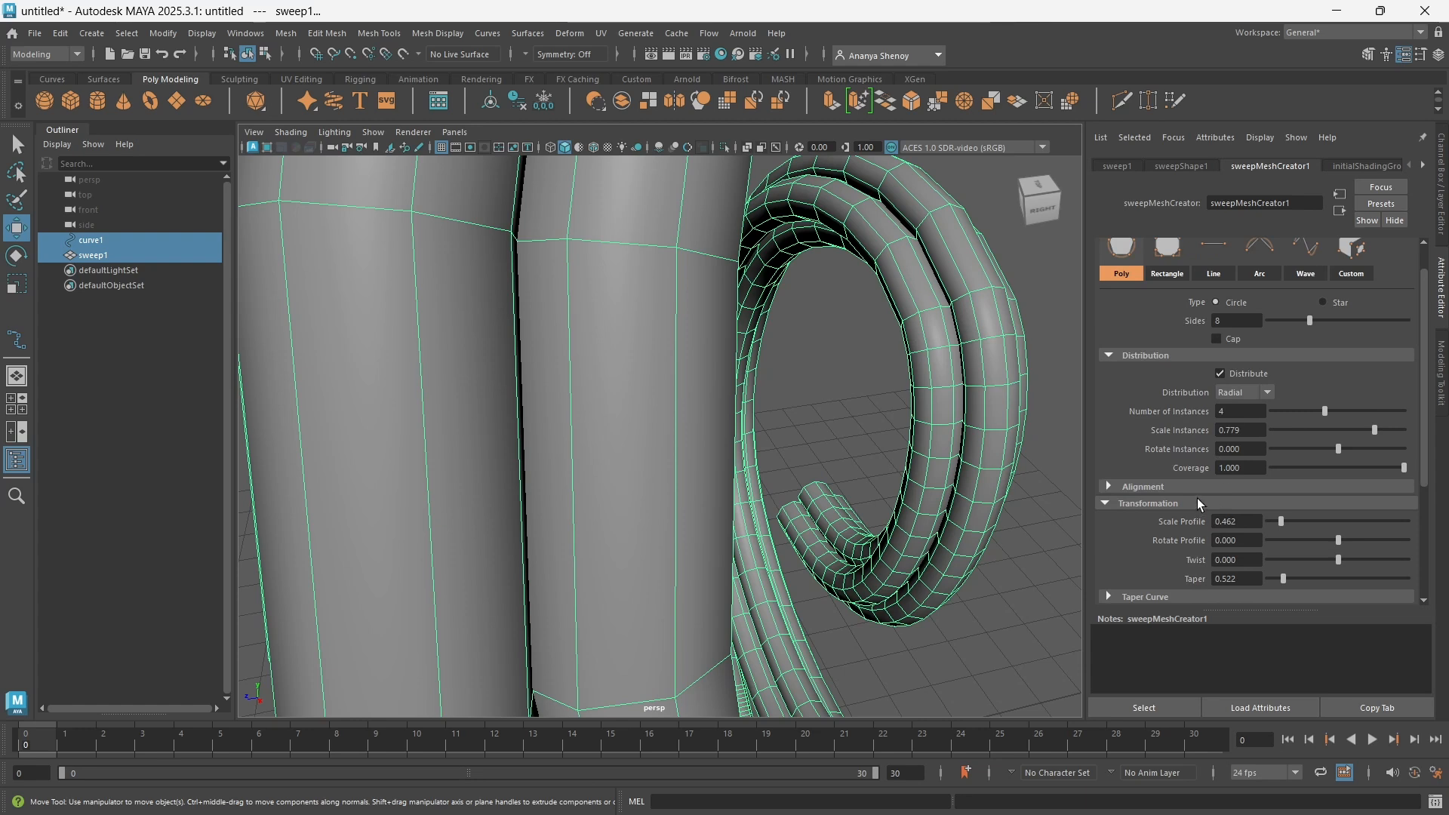
pyautogui.scroll(-4, 1166, 491)
pyautogui.click(1151, 461)
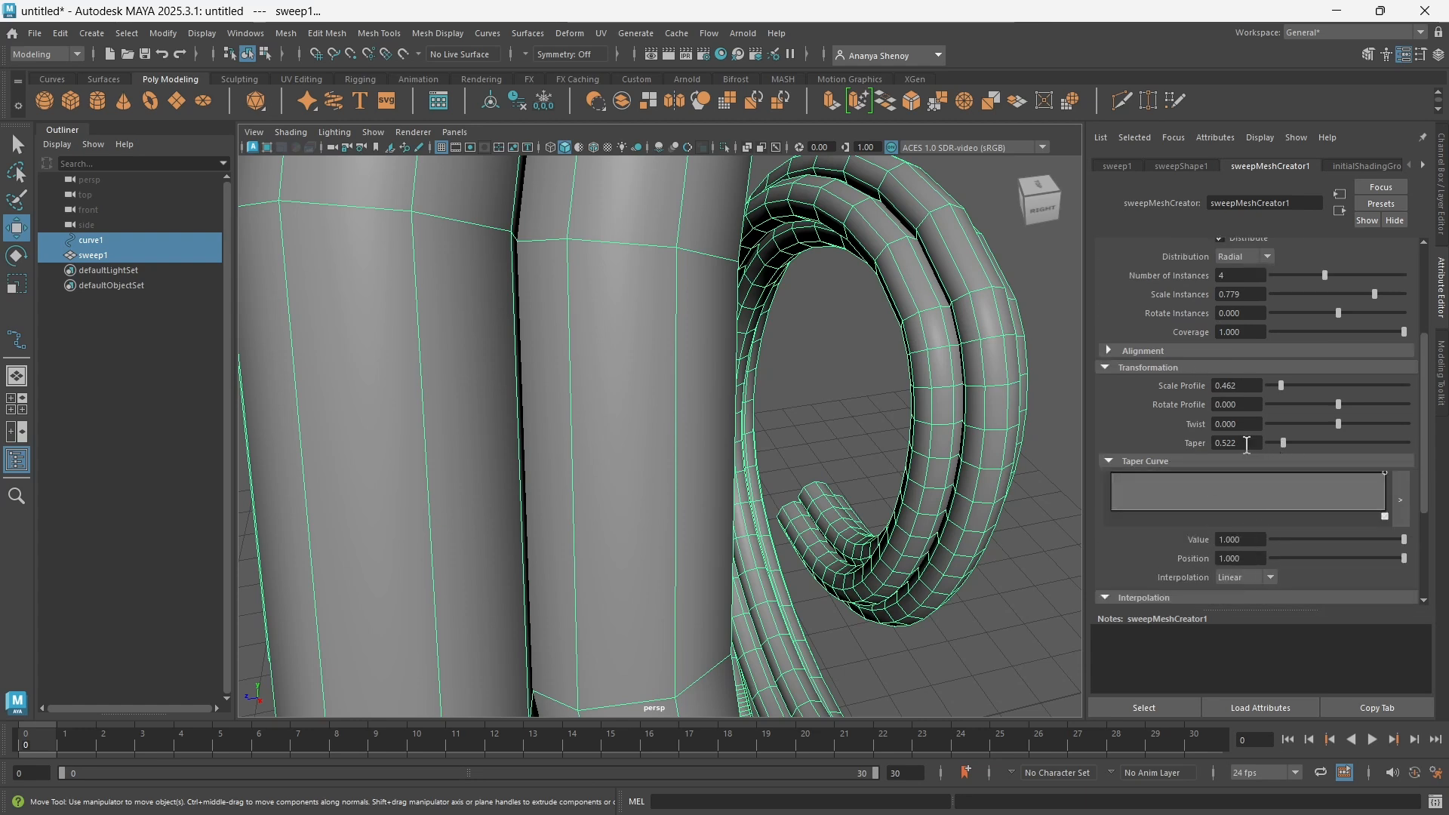
pyautogui.doubleClick(1238, 443)
pyautogui.write('1')
pyautogui.press('Return')
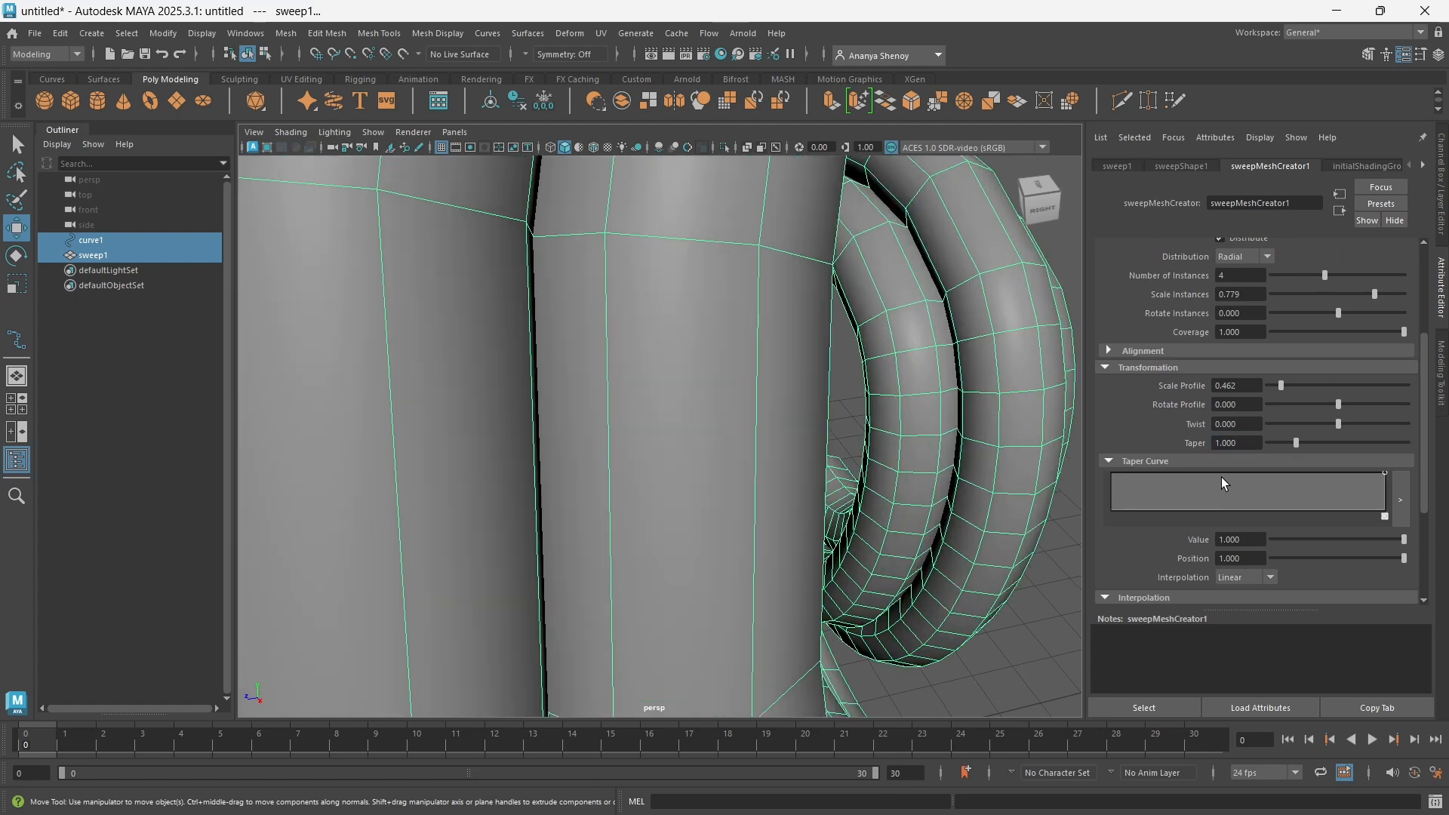
# Wind the strands around each other by trying a Twist of 2 and setting it to 10.
pyautogui.scroll(-6, 772, 370)
pyautogui.keyDown('alt'); pyautogui.moveTo(750, 492); pyautogui.dragTo(664, 498); pyautogui.keyUp('alt')
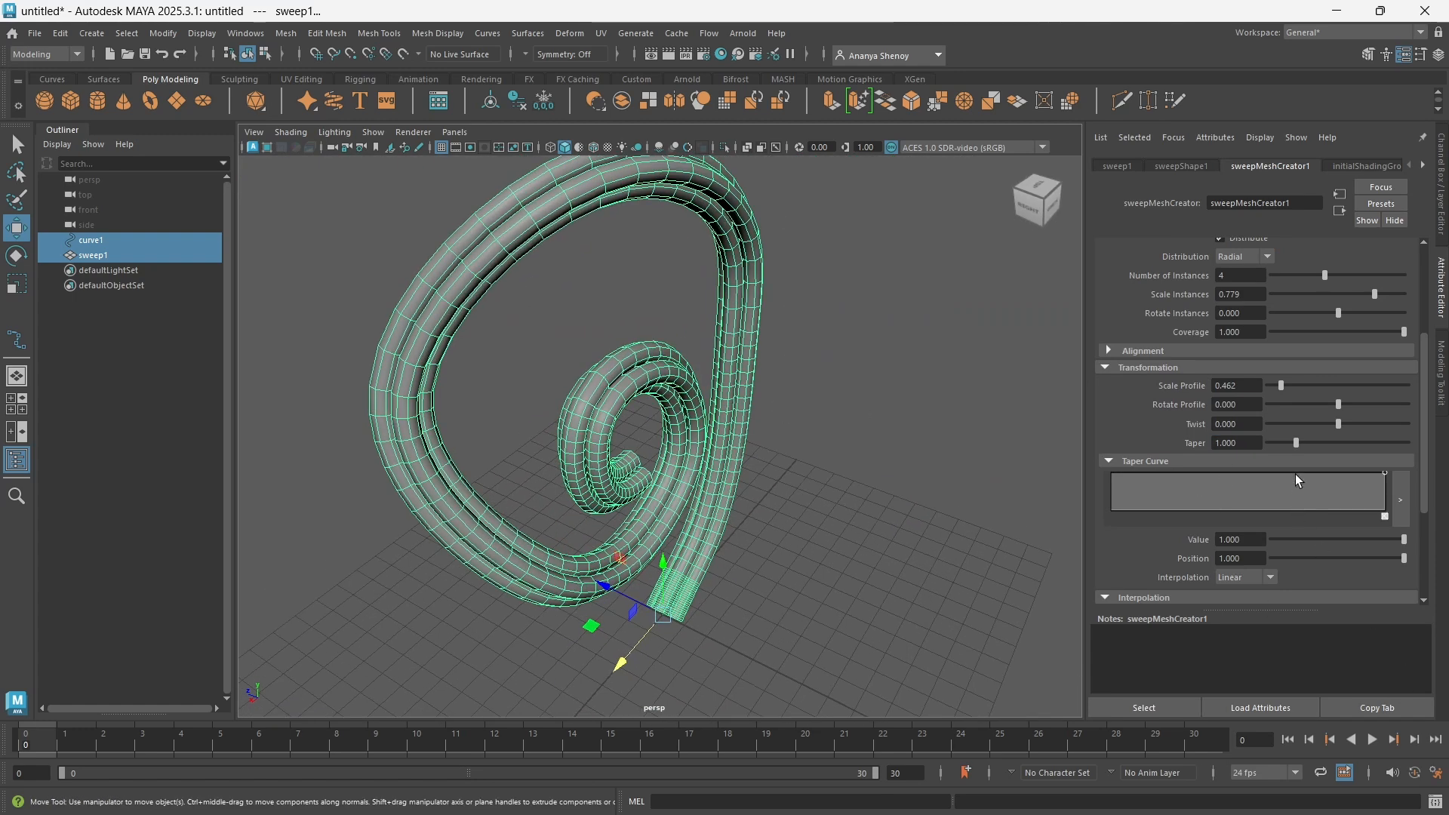
pyautogui.scroll(2, 1298, 477)
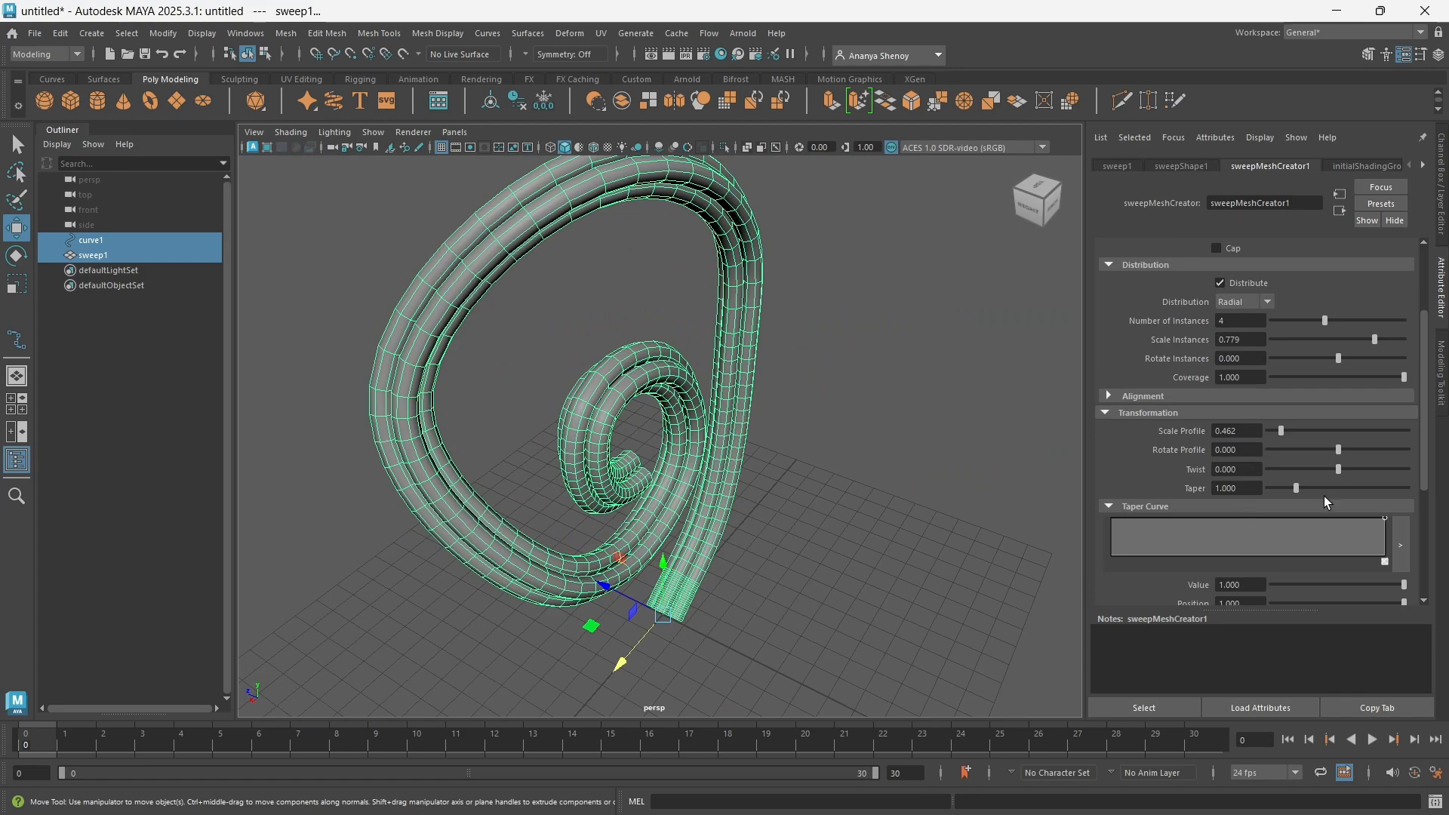
pyautogui.moveTo(1340, 469); pyautogui.dragTo(1410, 467)
pyautogui.keyDown('alt'); pyautogui.moveTo(867, 423); pyautogui.dragTo(1417, 460); pyautogui.keyUp('alt')
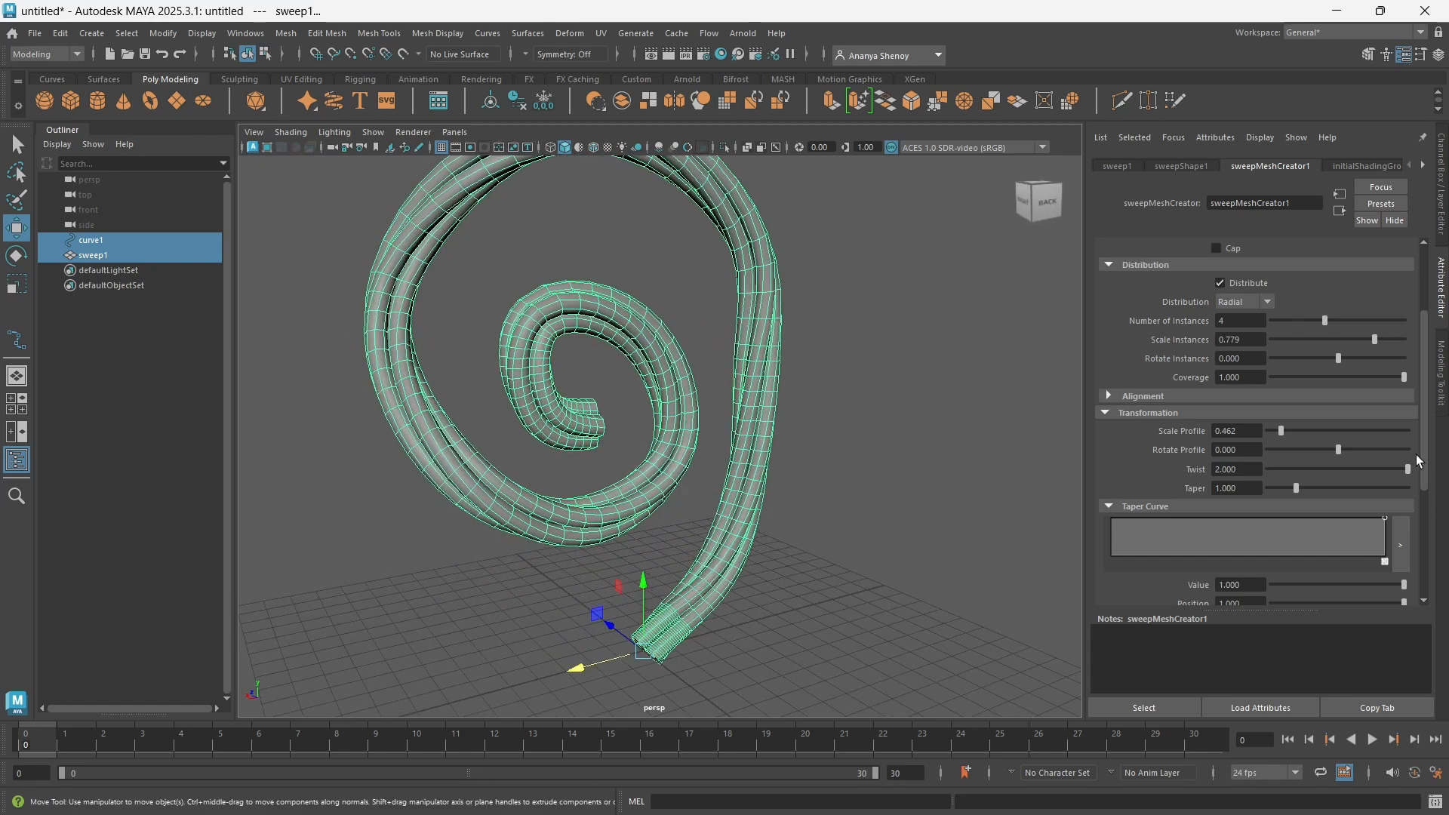
pyautogui.click(1241, 469)
pyautogui.write('10')
pyautogui.press('Return')
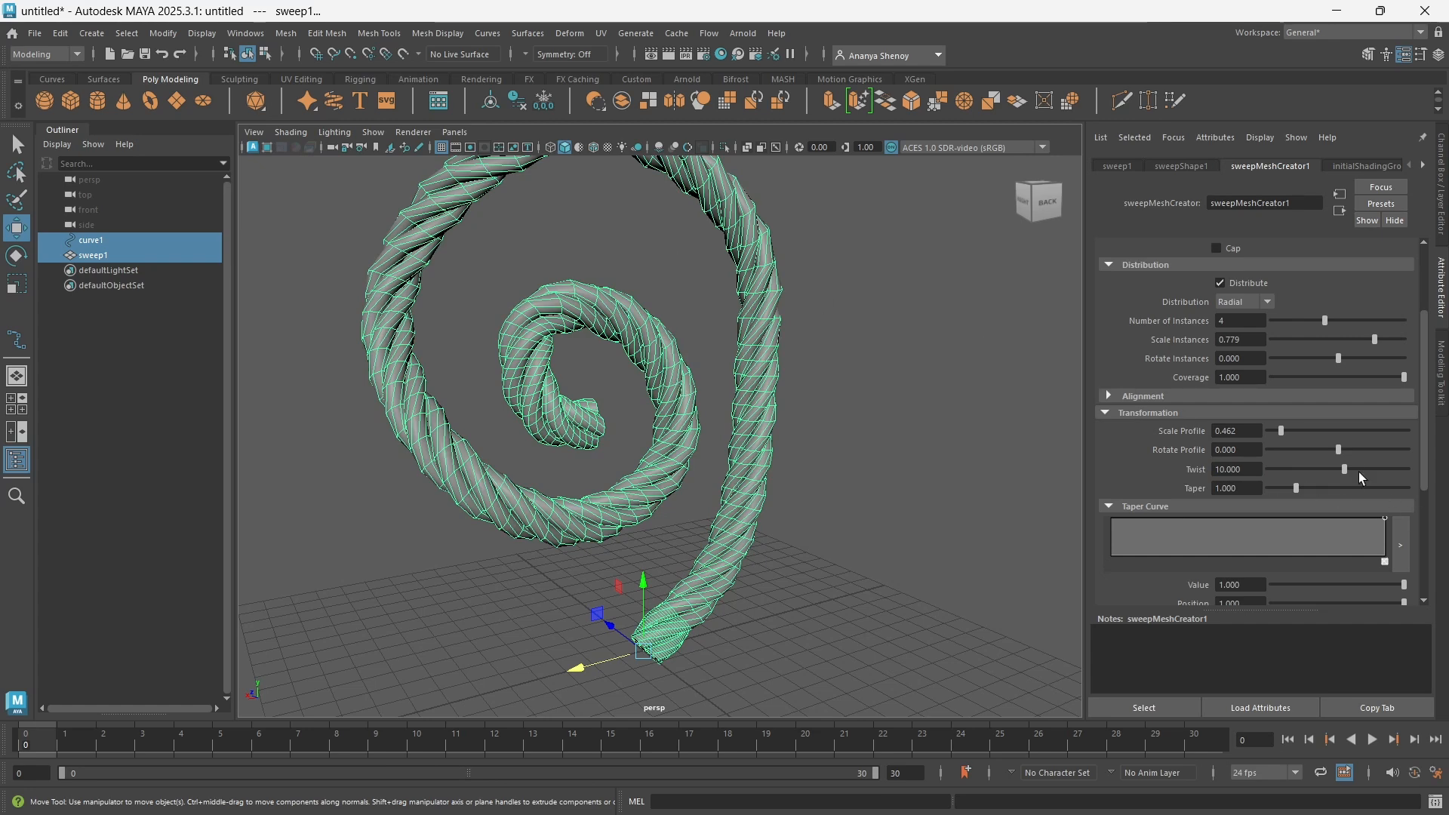
# Loosen the sweep's Twist to about 5.374 and raise its interpolation Steps to 50, trying 47 on the way.
pyautogui.moveTo(1343, 470); pyautogui.dragTo(1313, 474)
pyautogui.scroll(-2, 731, 286)
pyautogui.scroll(-5, 1167, 465)
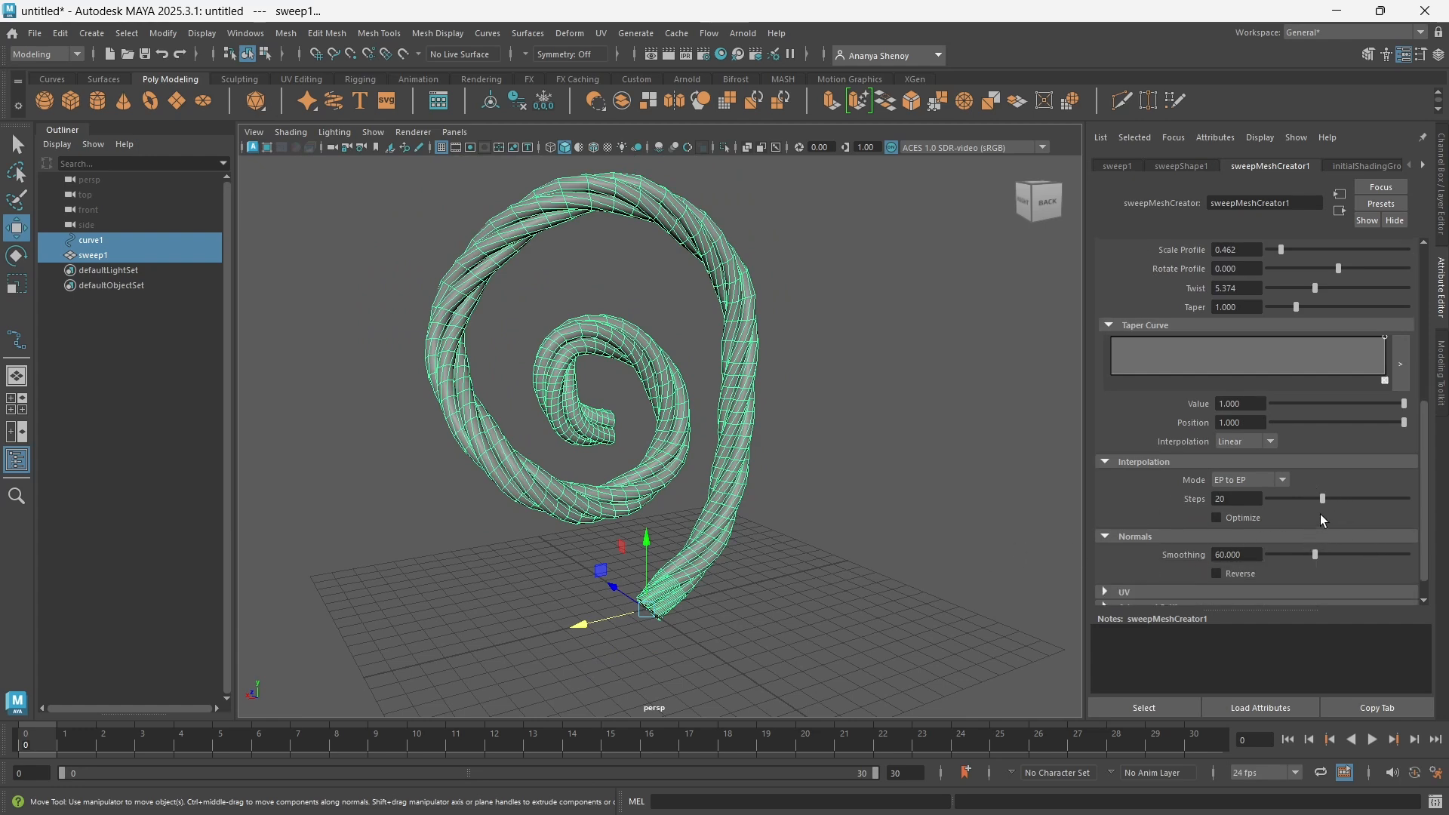
pyautogui.moveTo(1320, 501); pyautogui.dragTo(1330, 497)
pyautogui.moveTo(1368, 498); pyautogui.dragTo(1398, 505)
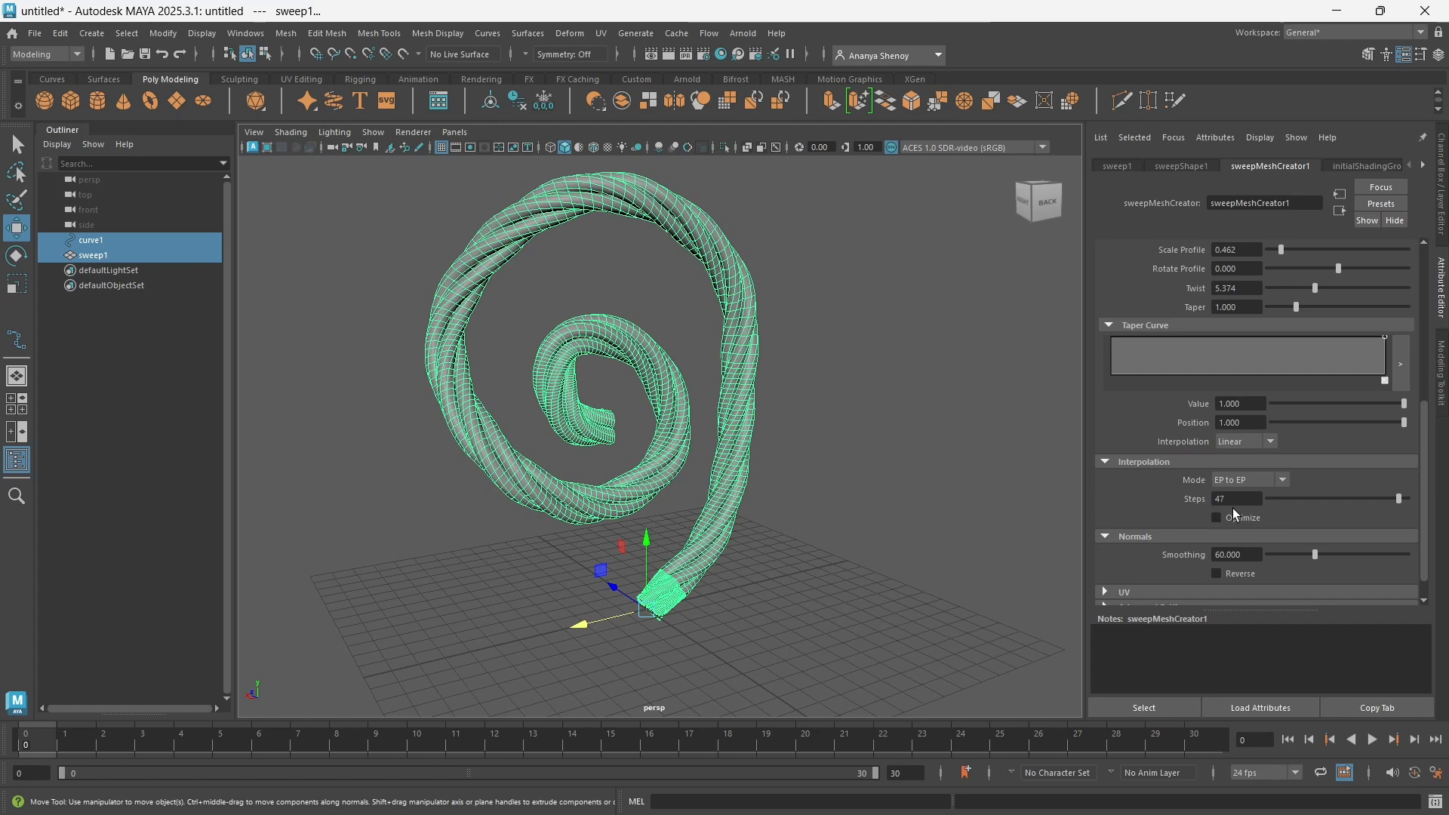
pyautogui.click(1215, 499)
pyautogui.write('50')
pyautogui.press('Return')
# Tighten the sweep's Twist to about 15.407 and inspect the deselected rope up close from several sides.
pyautogui.scroll(3, 1232, 460)
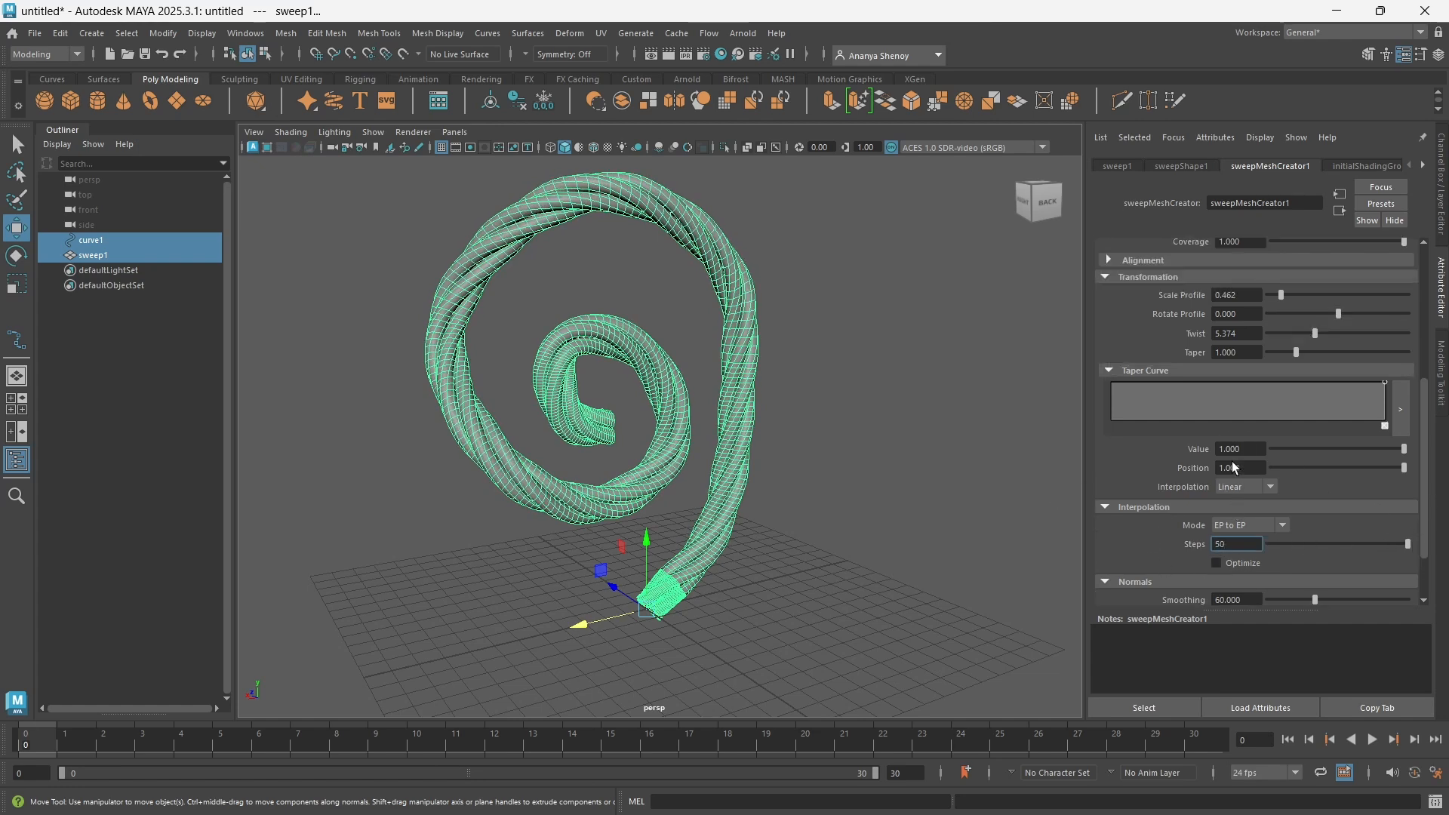
pyautogui.scroll(3, 1273, 414)
pyautogui.moveTo(1316, 382); pyautogui.dragTo(1376, 400)
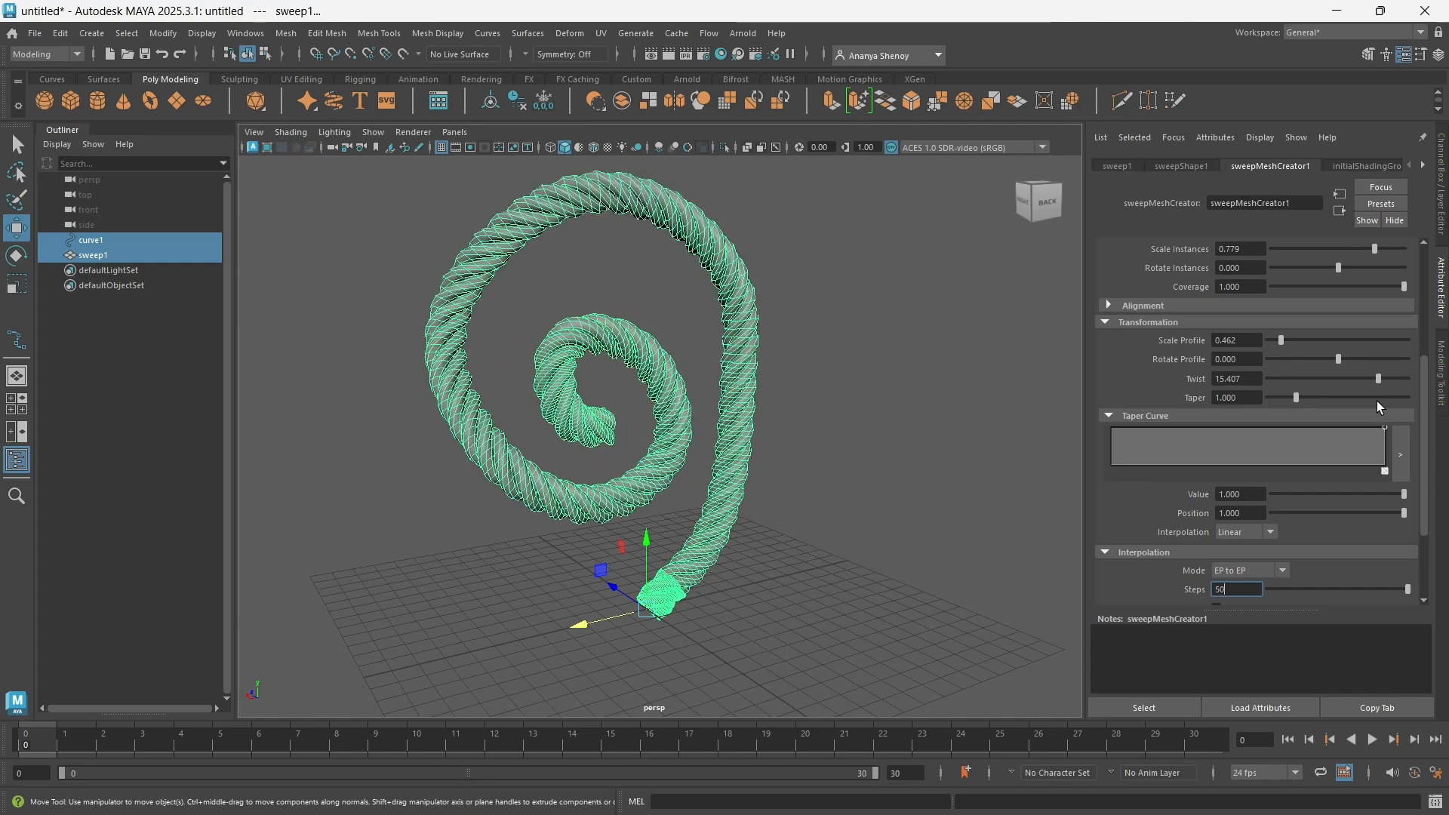
pyautogui.click(771, 326)
pyautogui.keyDown('alt'); pyautogui.moveTo(771, 326); pyautogui.dragTo(575, 491); pyautogui.keyUp('alt')
pyautogui.keyDown('alt'); pyautogui.moveTo(576, 491); pyautogui.dragTo(678, 501, button='right'); pyautogui.keyUp('alt')
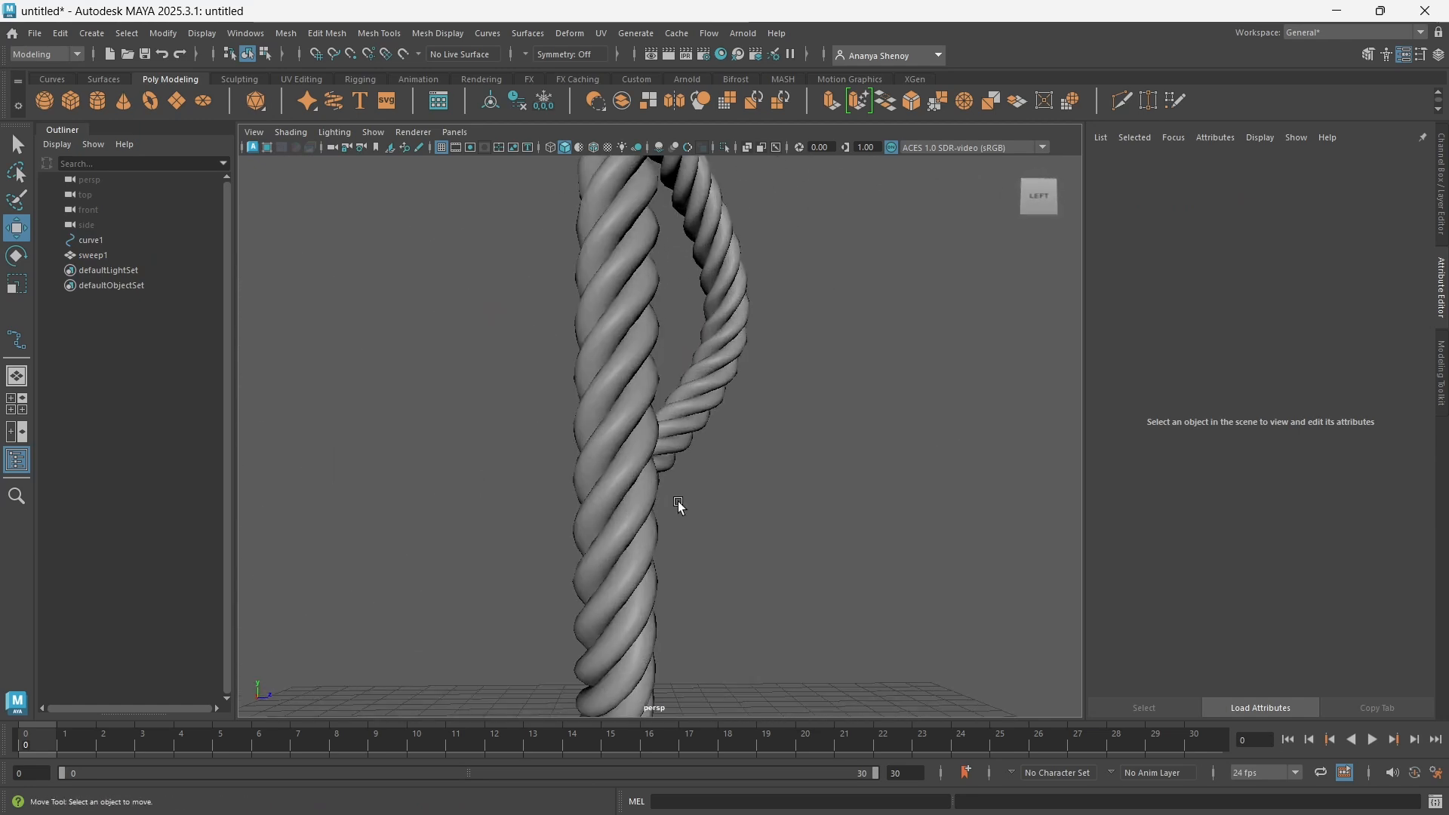
pyautogui.keyDown('alt'); pyautogui.moveTo(677, 501); pyautogui.dragTo(904, 528); pyautogui.keyUp('alt')
# Reselect the spiral sweep, try a Scale Profile of about 0.604, and settle on about 0.495.
pyautogui.click(816, 378)
pyautogui.scroll(1, 1279, 411)
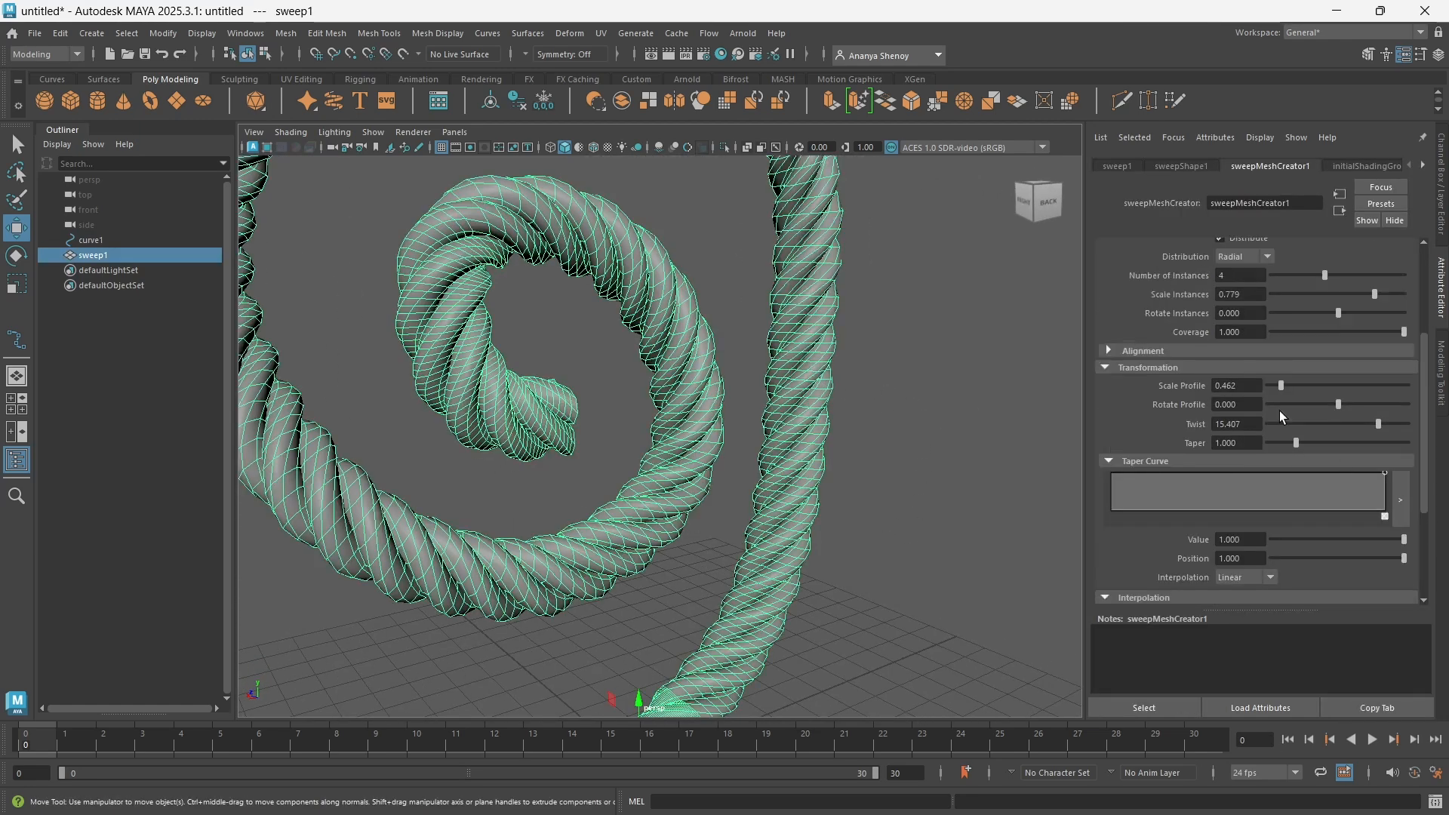
pyautogui.click(1284, 386)
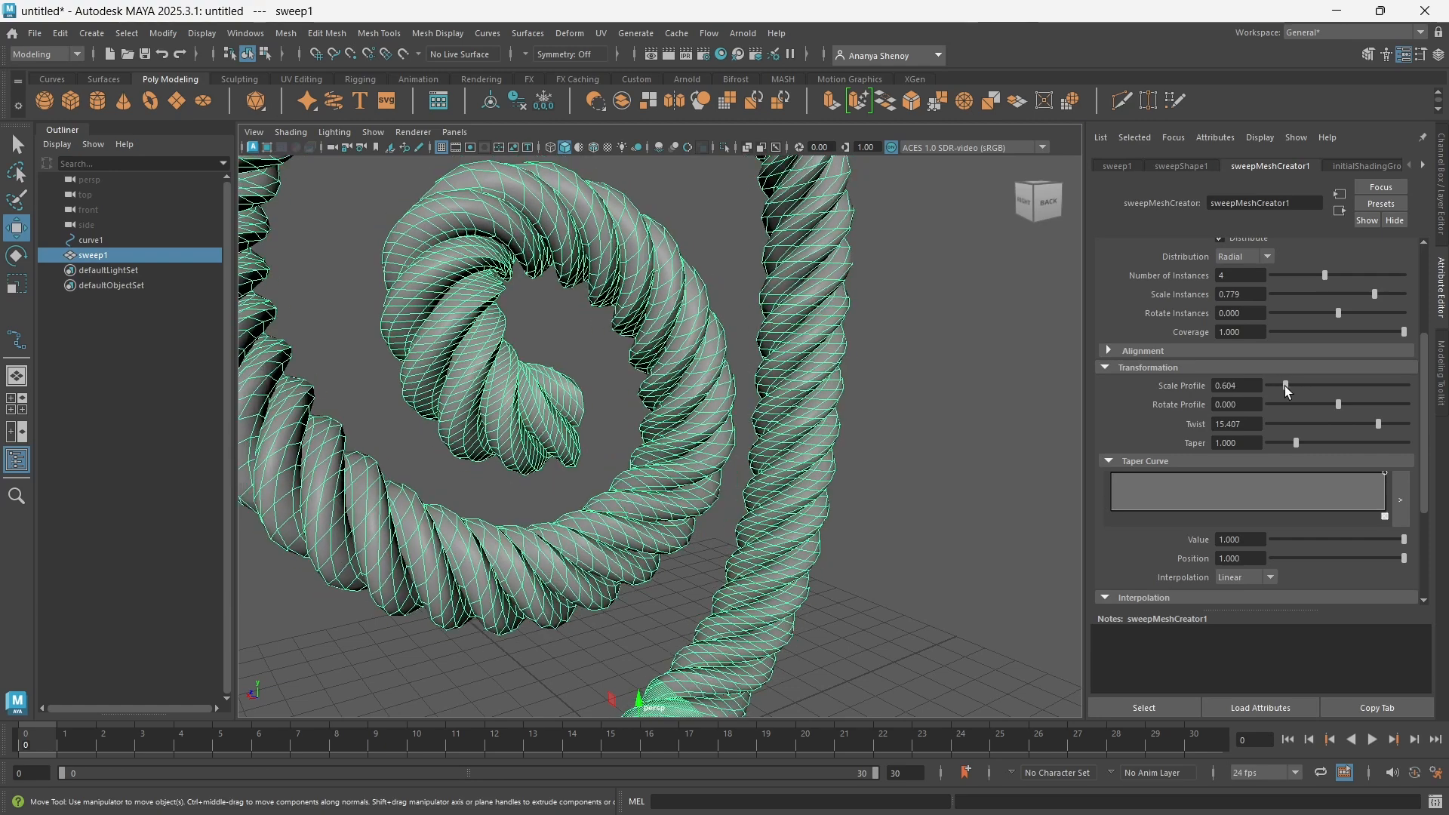
pyautogui.moveTo(1283, 386); pyautogui.dragTo(1282, 386)
# Set the sweep's Scale Instances to about 0.814 and its Rotate Instances to about 41.86.
pyautogui.scroll(1, 1253, 348)
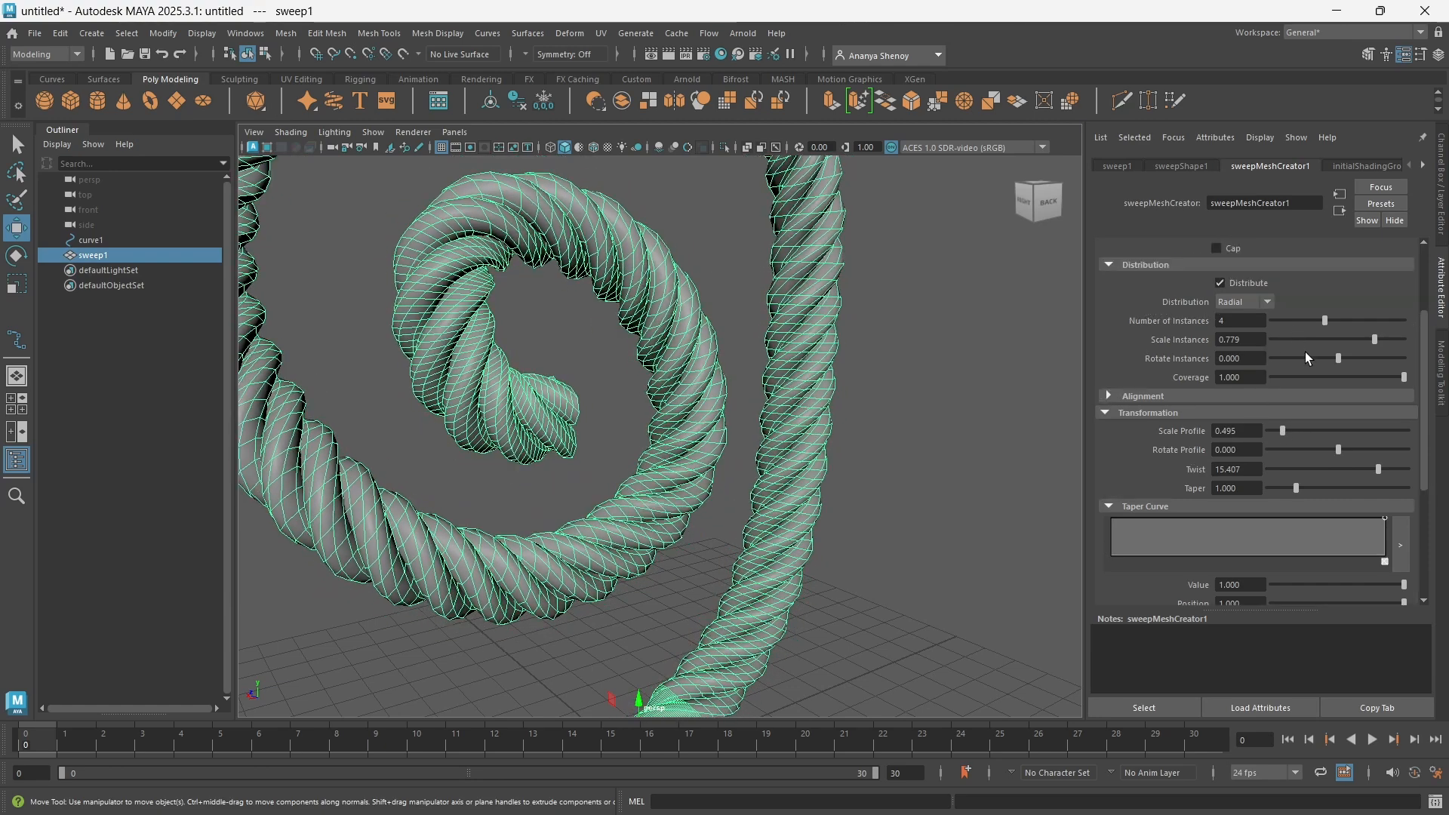
pyautogui.moveTo(1375, 339); pyautogui.dragTo(1345, 370)
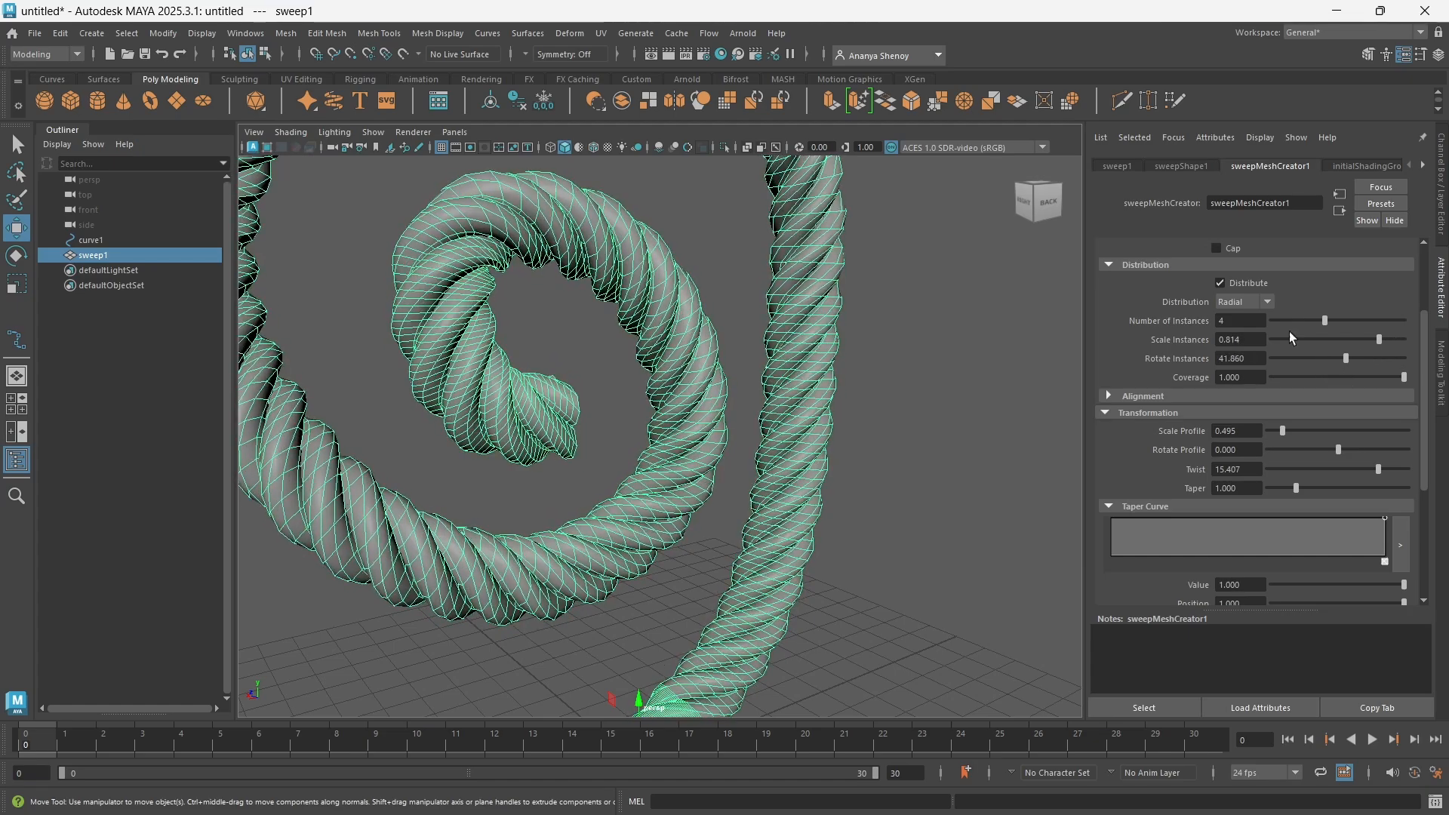
# Switch the strand distribution to Linear and raise the Twist to about 16.374.
pyautogui.click(1251, 317)
pyautogui.click(1251, 301)
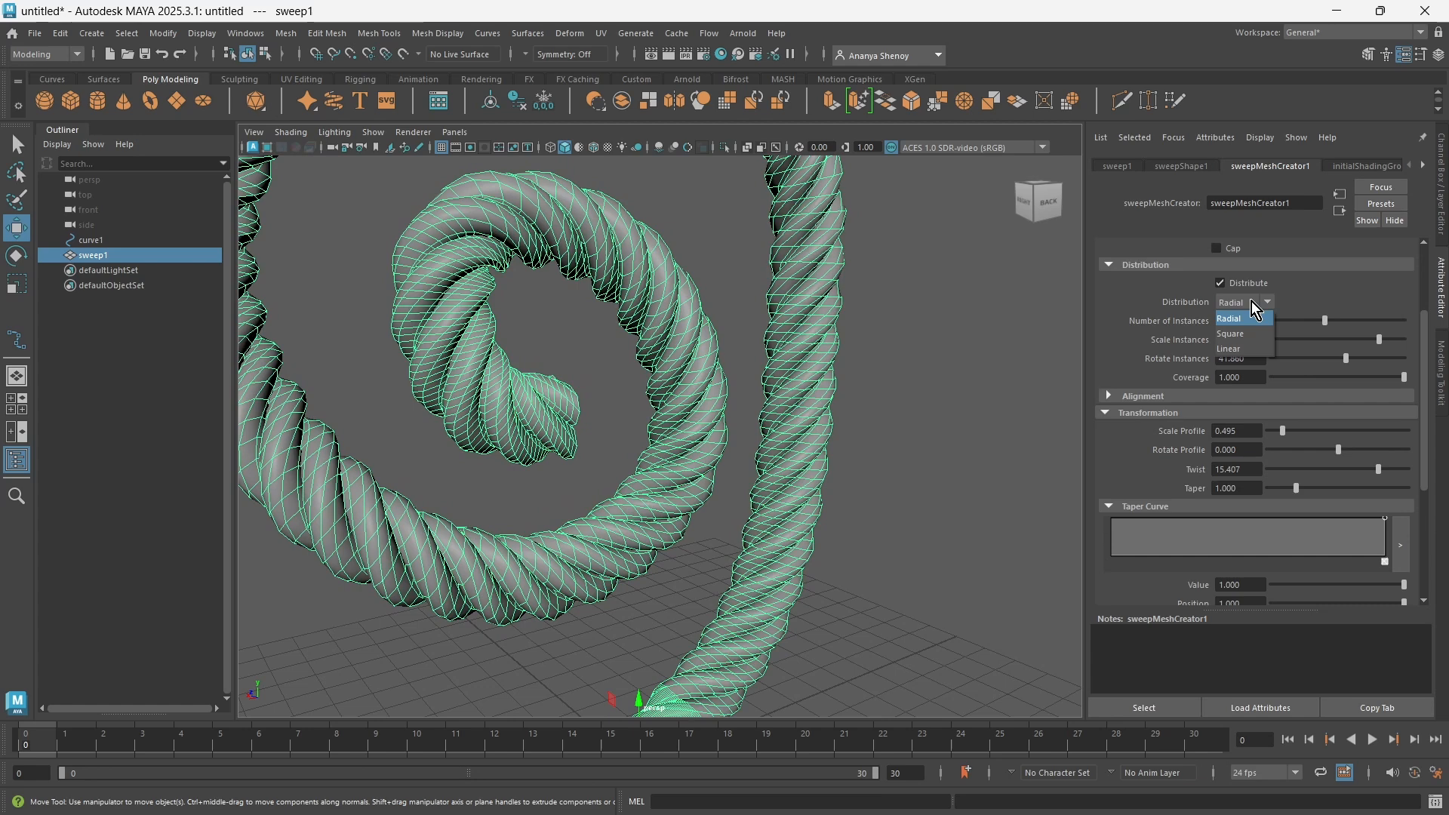
pyautogui.click(1243, 342)
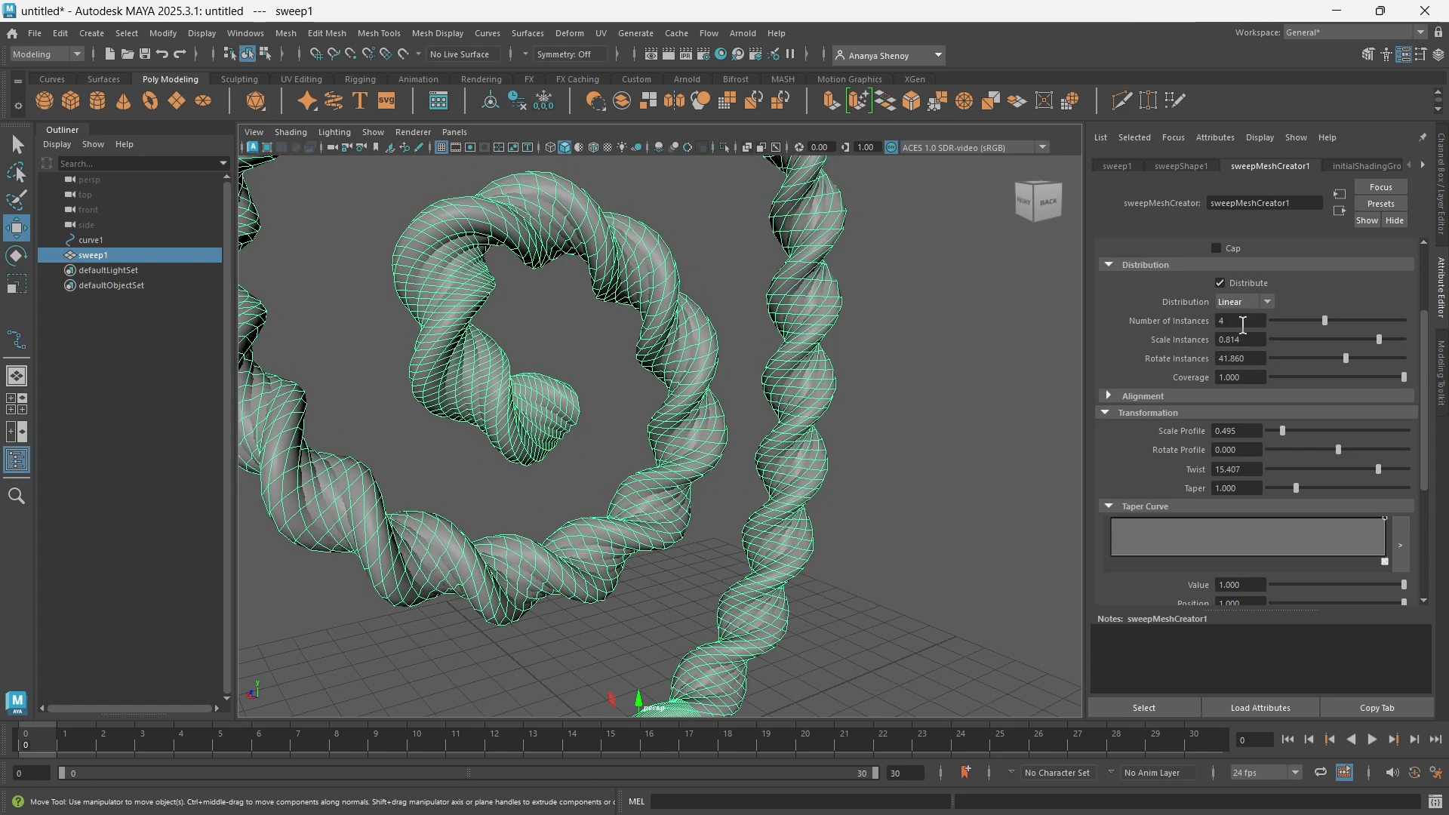
pyautogui.click(1250, 302)
pyautogui.click(1258, 343)
pyautogui.click(981, 574)
pyautogui.keyDown('alt'); pyautogui.moveTo(981, 574); pyautogui.dragTo(582, 446); pyautogui.keyUp('alt')
pyautogui.click(637, 355)
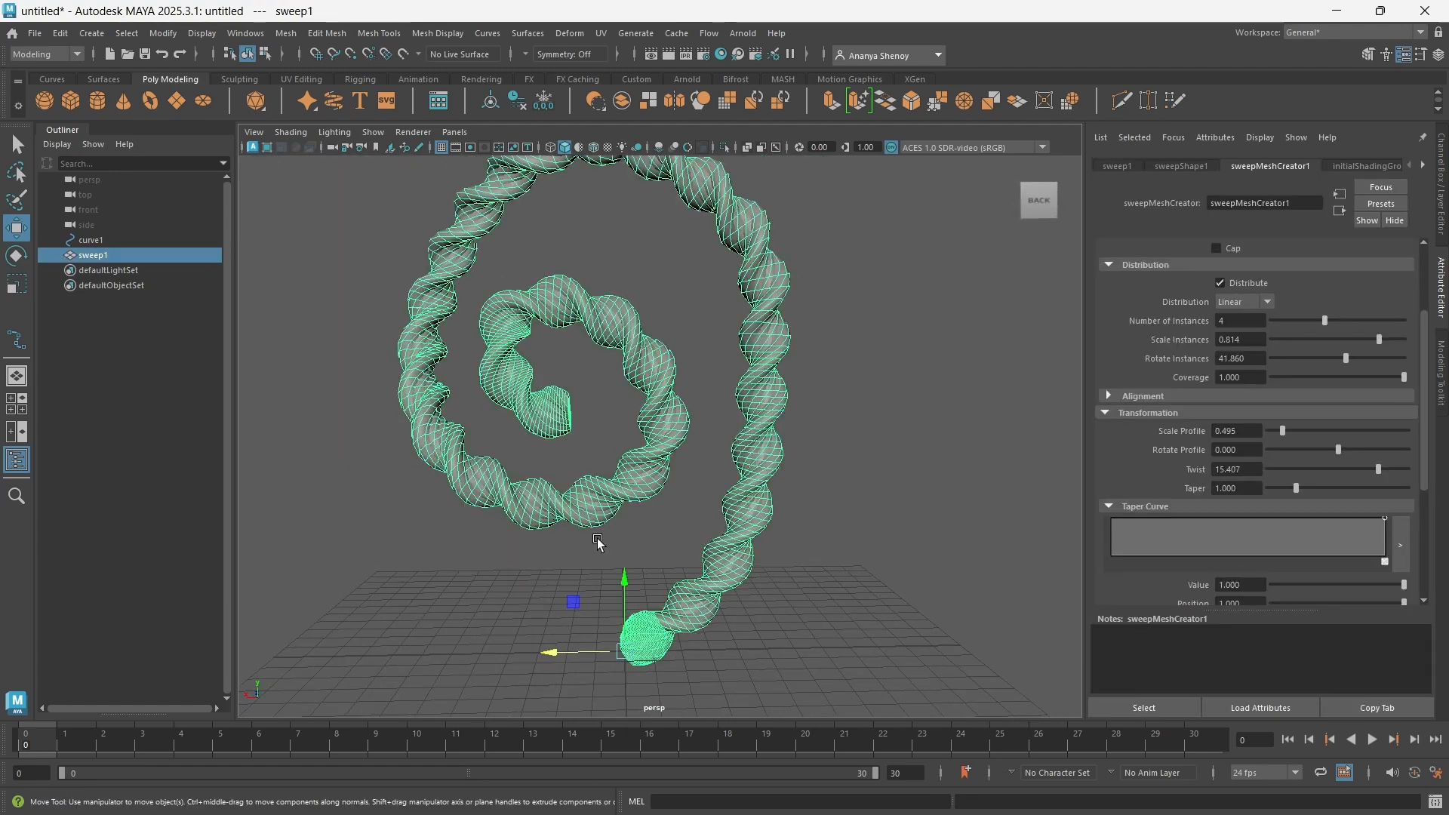
pyautogui.moveTo(1347, 470); pyautogui.dragTo(1384, 471)
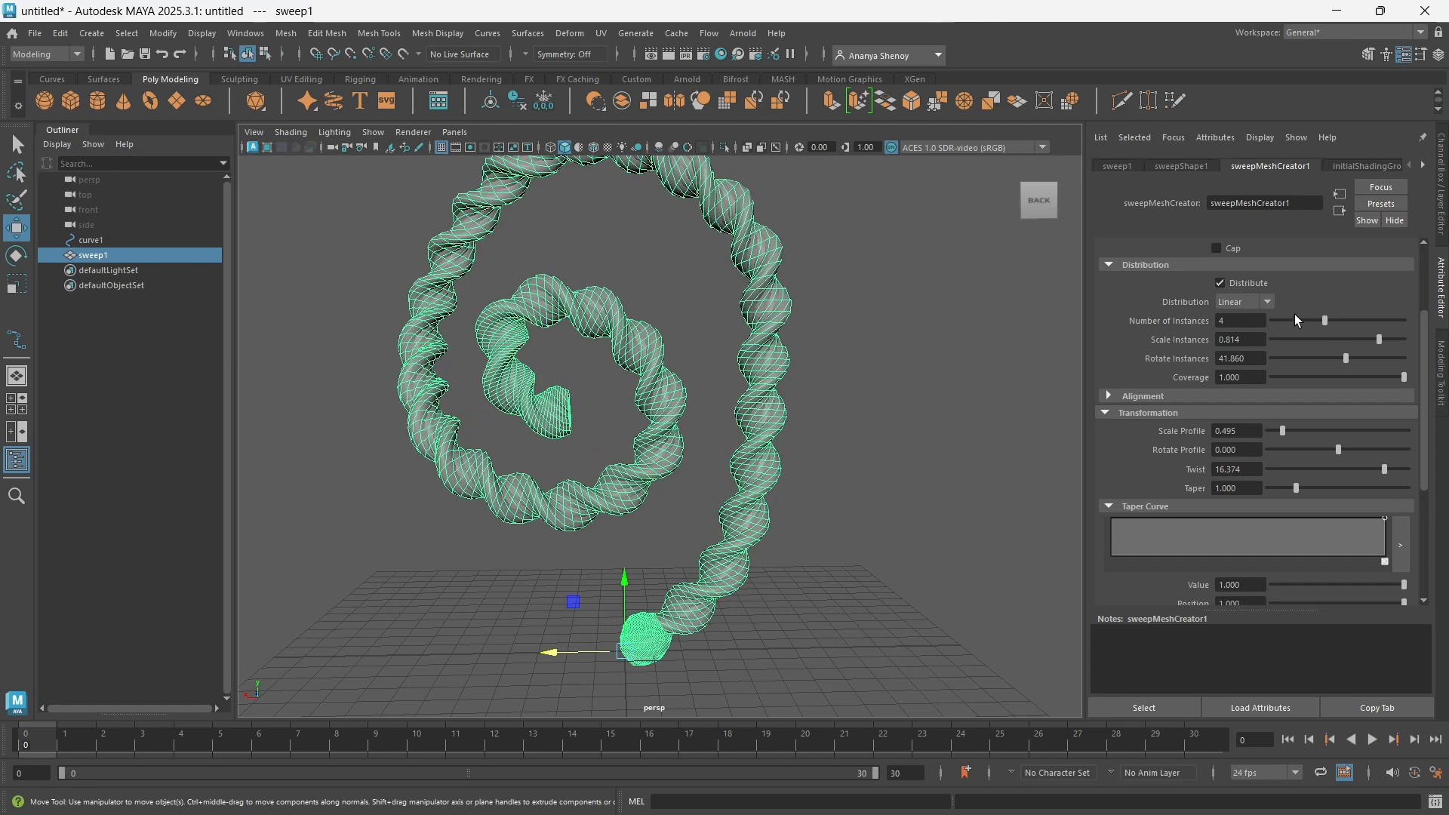
# Change the strand distribution back to Radial and inspect the deselected rope from the front.
pyautogui.click(1259, 306)
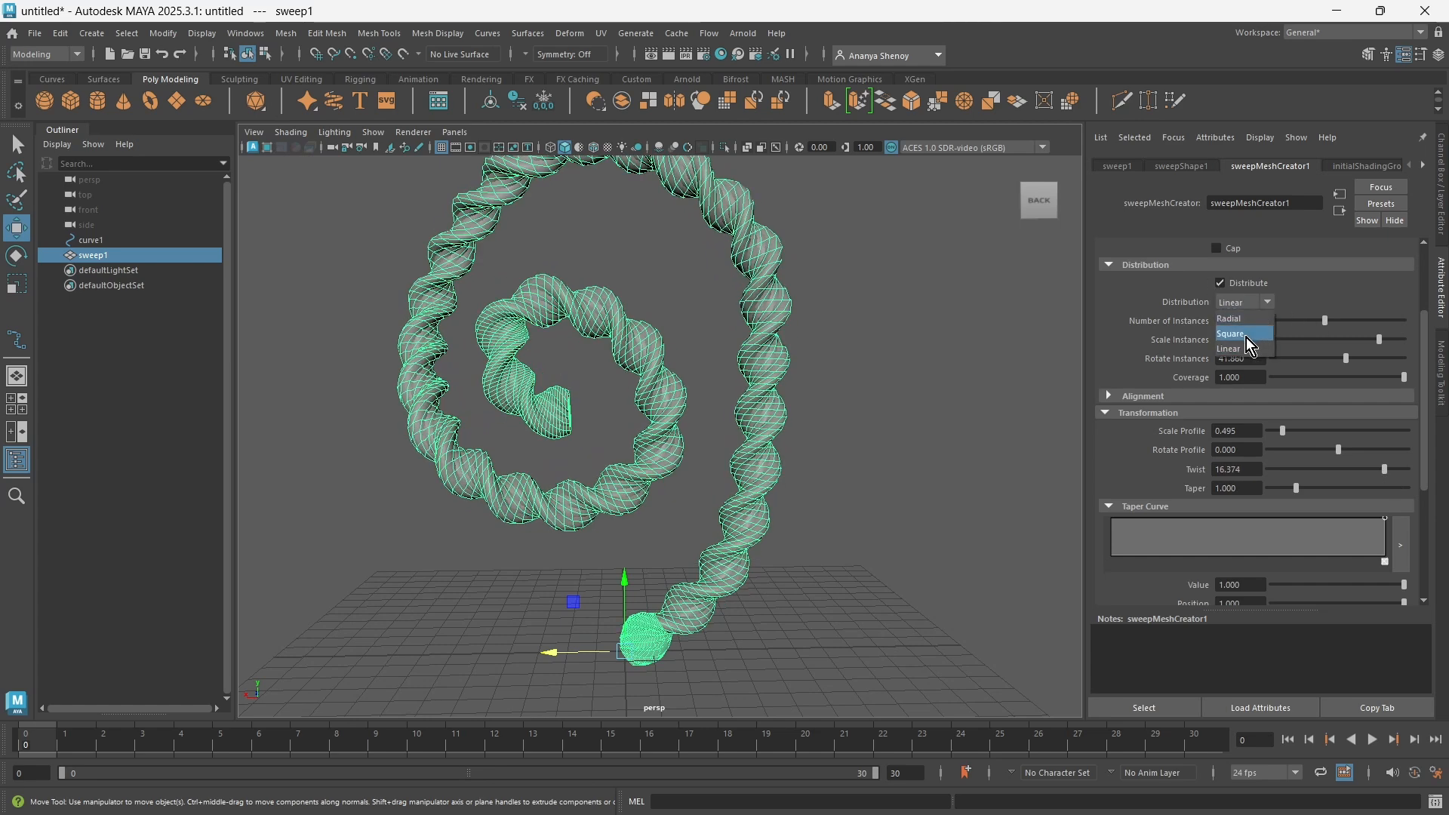
pyautogui.click(1248, 325)
pyautogui.click(652, 480)
pyautogui.keyDown('alt'); pyautogui.moveTo(652, 483); pyautogui.dragTo(753, 520); pyautogui.keyUp('alt')
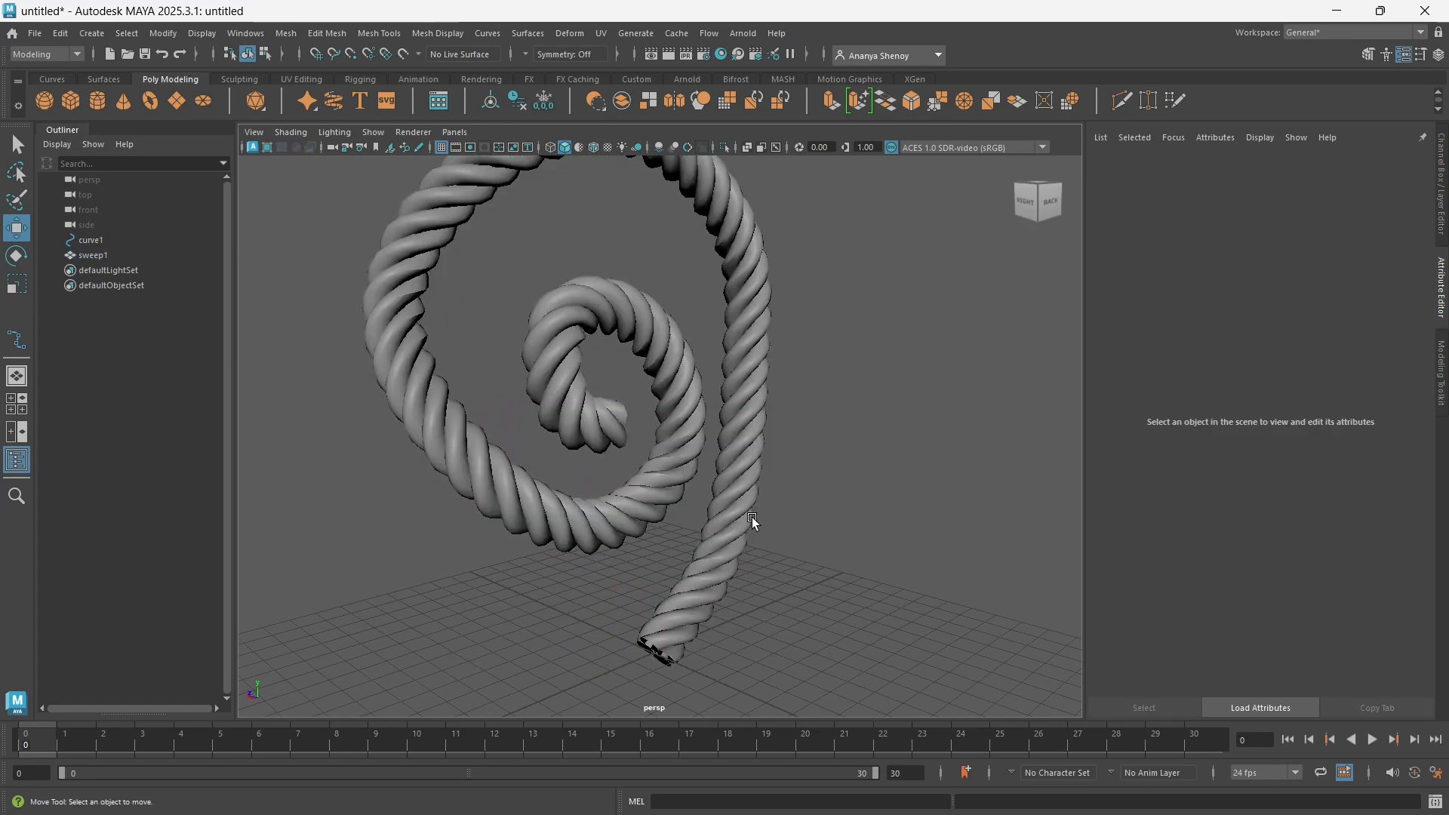
pyautogui.scroll(-6, 740, 554)
pyautogui.keyDown('alt'); pyautogui.moveTo(724, 589); pyautogui.dragTo(831, 537); pyautogui.keyUp('alt')
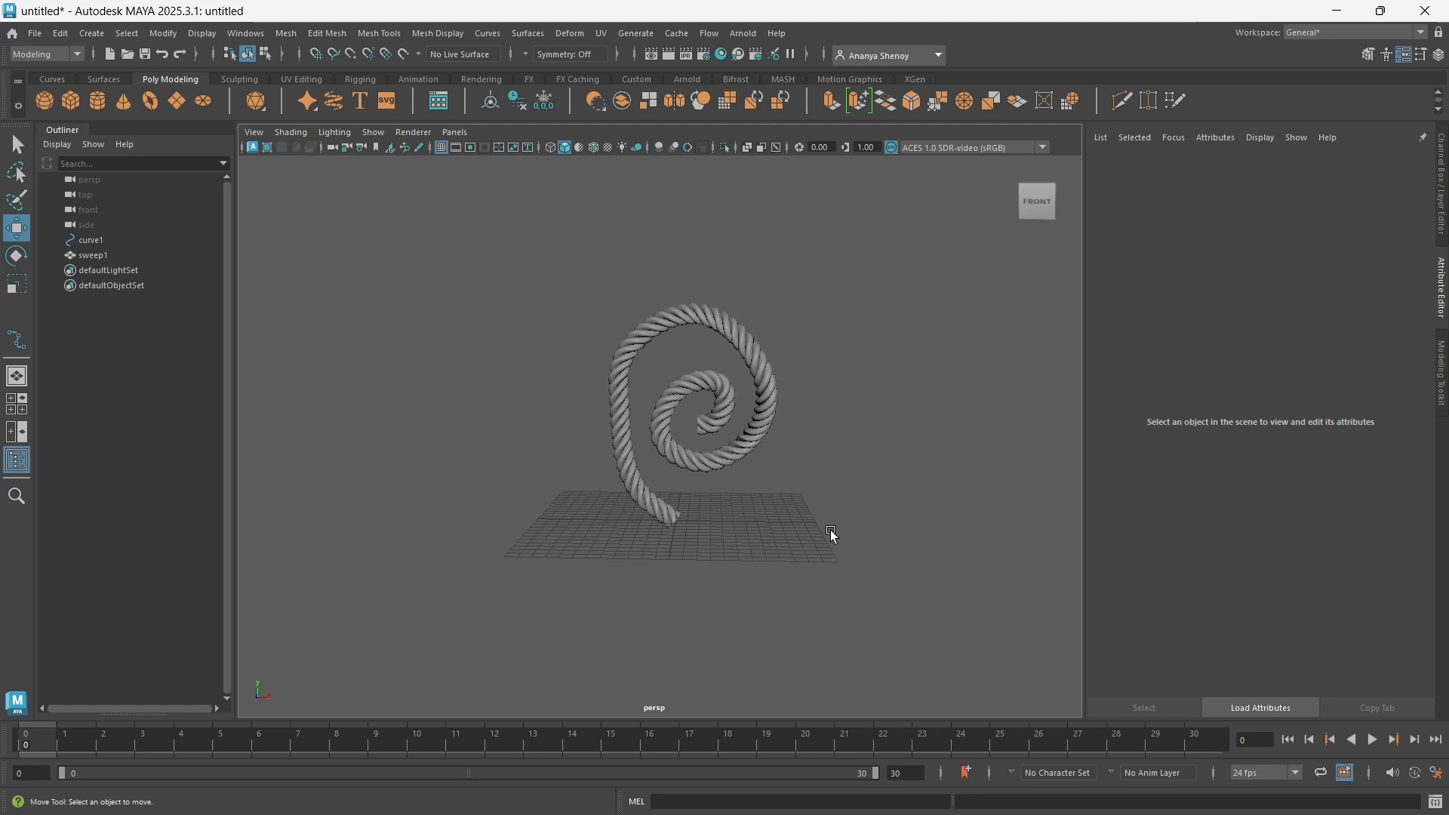
pyautogui.scroll(3, 830, 530)
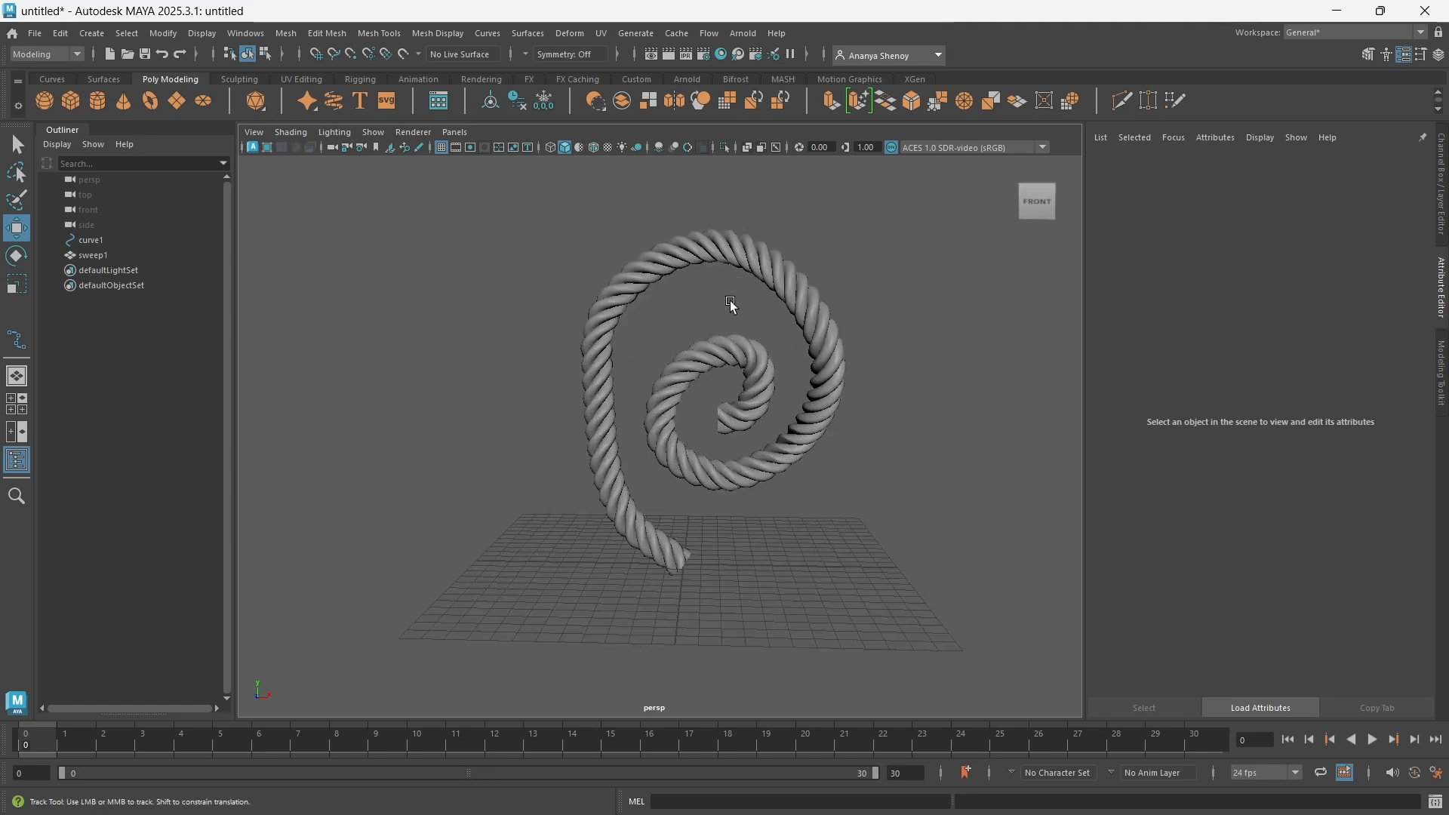
pyautogui.scroll(5, 720, 433)
pyautogui.scroll(3, 721, 434)
# Reselect the sweep, collapse the Distribution section, and enable Align in the expanded Alignment section.
pyautogui.click(641, 275)
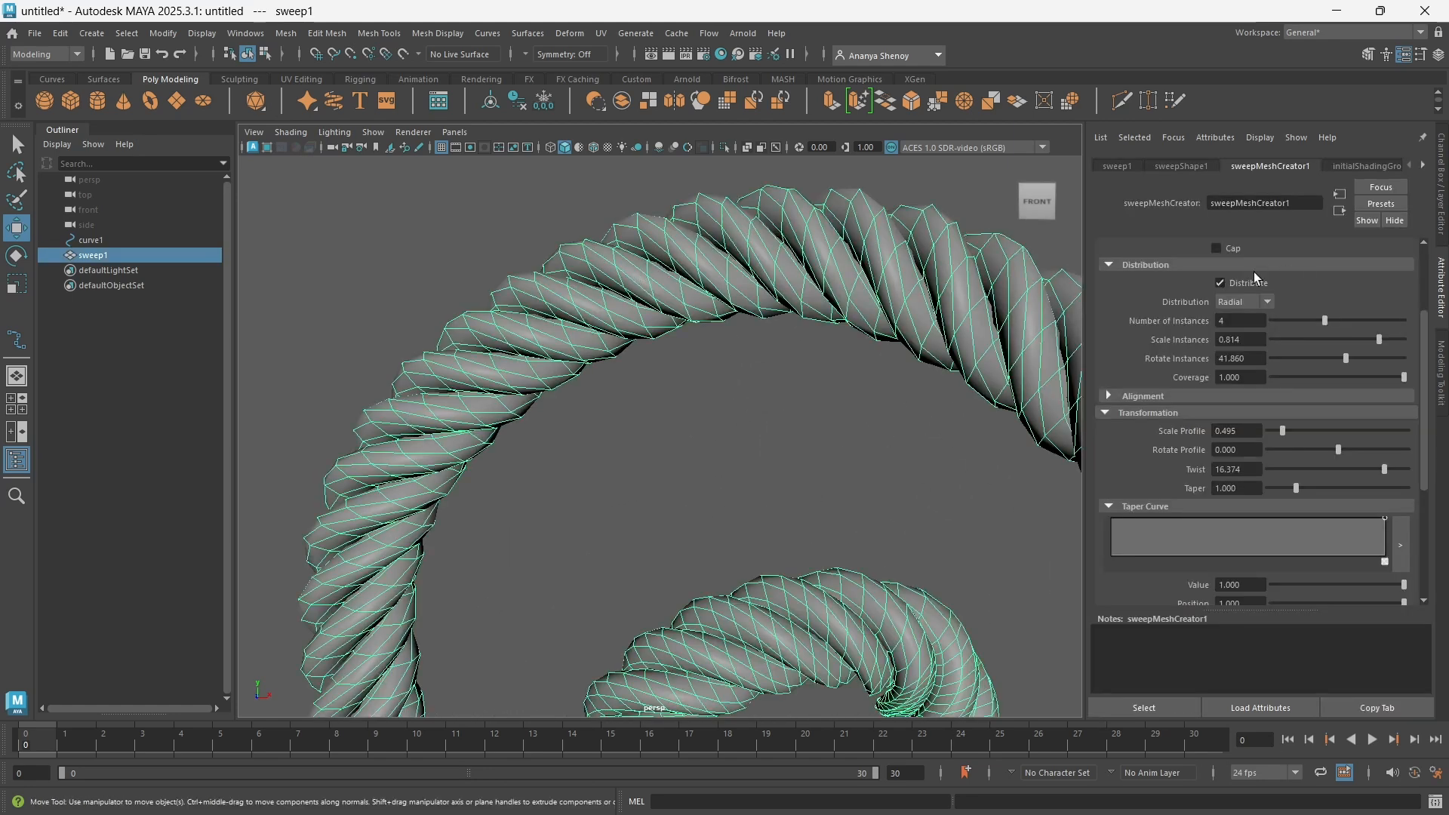
pyautogui.scroll(2, 1237, 377)
pyautogui.scroll(1, 1233, 430)
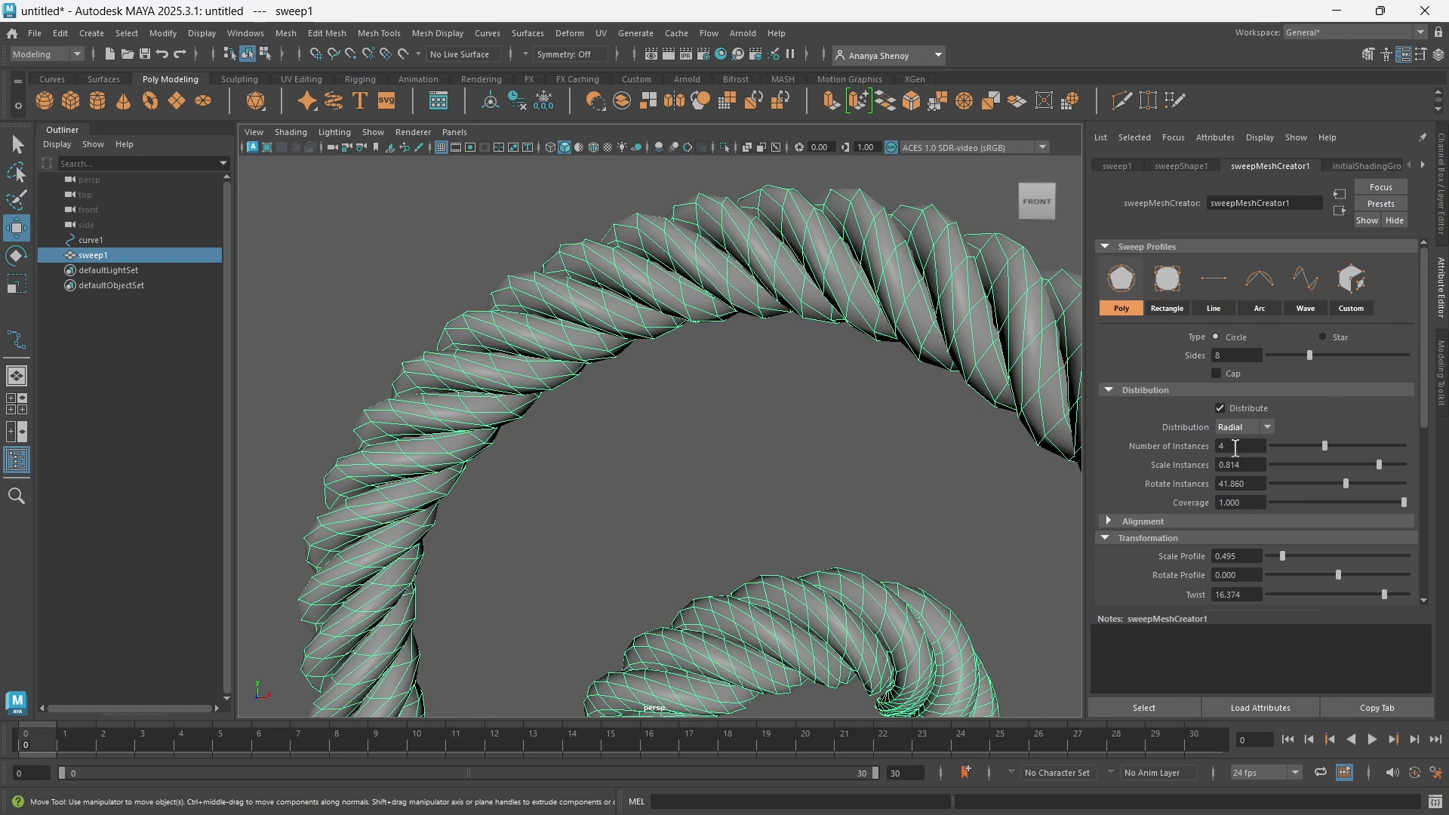
pyautogui.click(1207, 390)
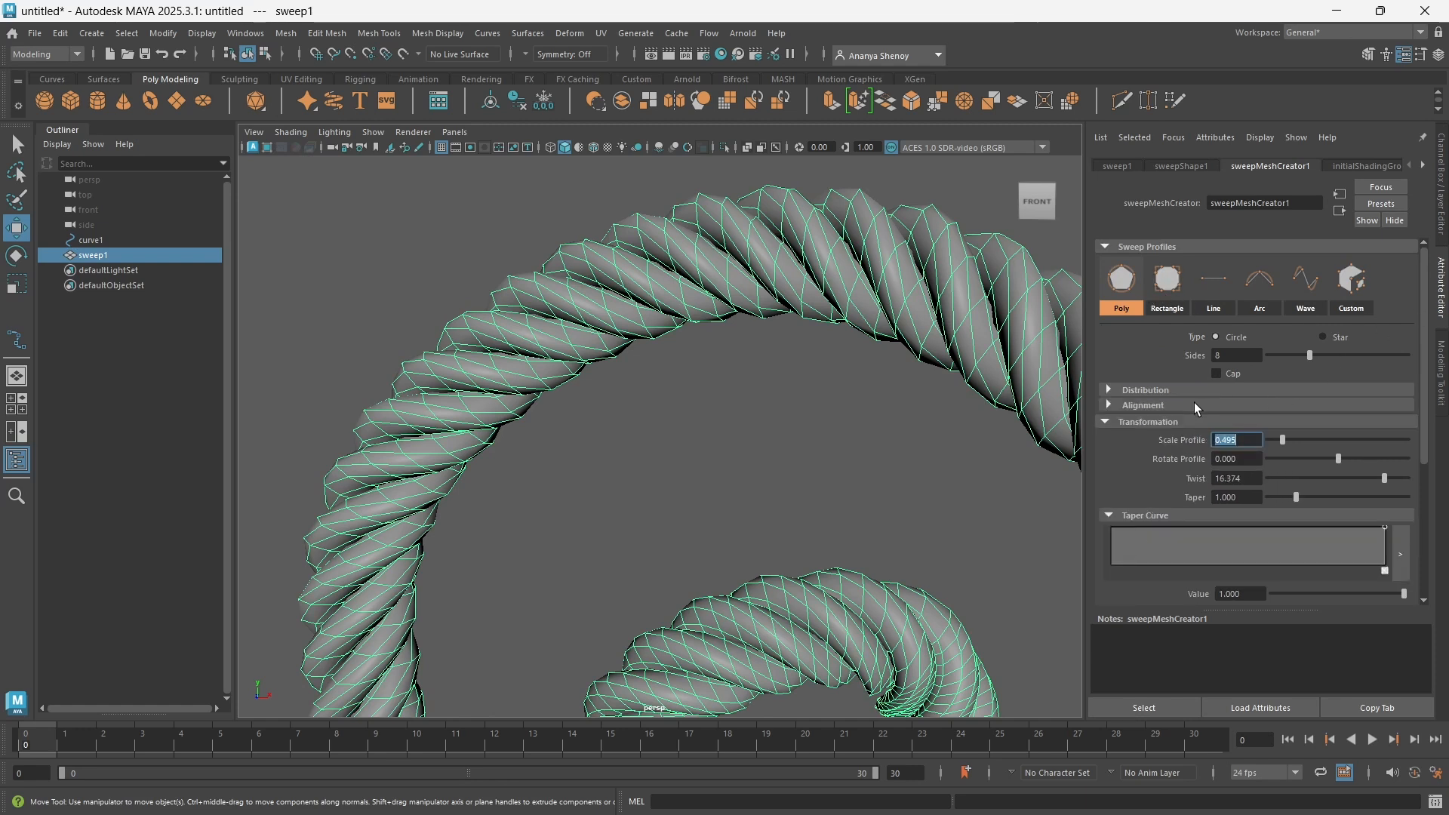
pyautogui.click(1194, 403)
pyautogui.click(1219, 423)
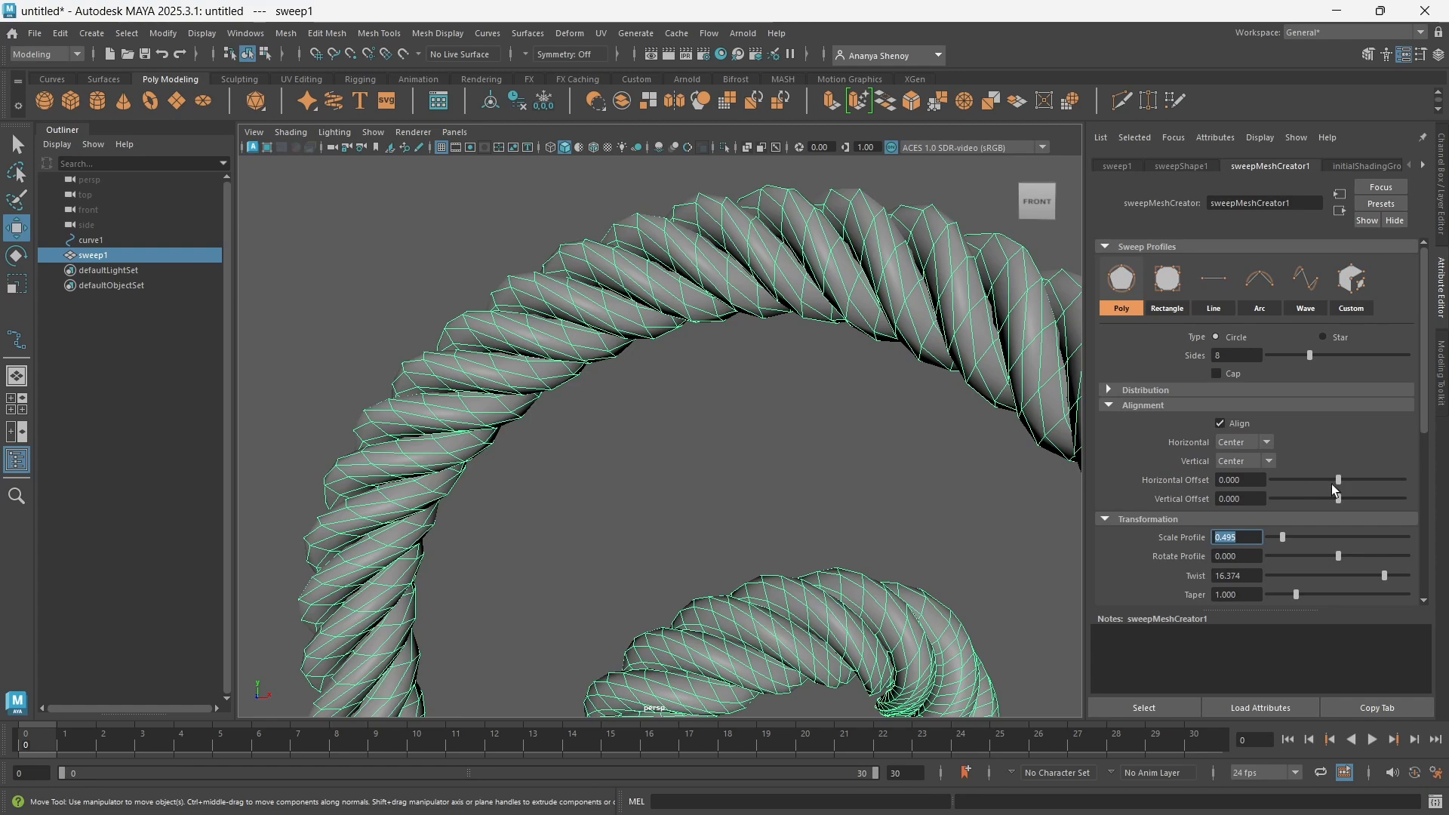
# Try a Horizontal Offset of about -0.767, toggle Align off and on, and set the offsets to about 0.884 horizontally and 0.907 vertically.
pyautogui.moveTo(1338, 480)
pyautogui.mouseDown()
pyautogui.moveTo(1352, 477)
pyautogui.moveTo(1311, 483)
pyautogui.mouseUp()
pyautogui.scroll(-8, 759, 504)
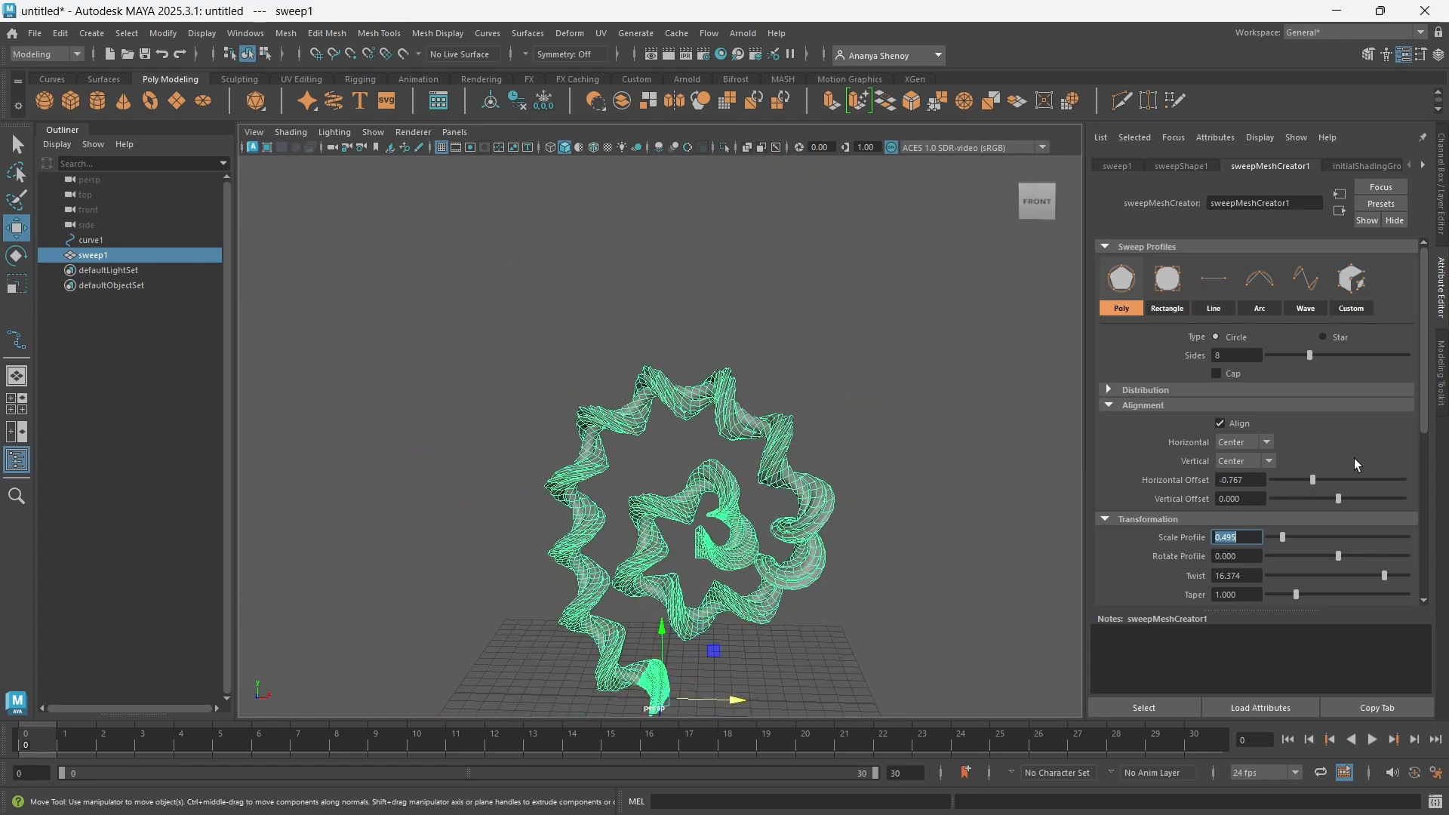
pyautogui.click(1219, 423)
pyautogui.click(1219, 424)
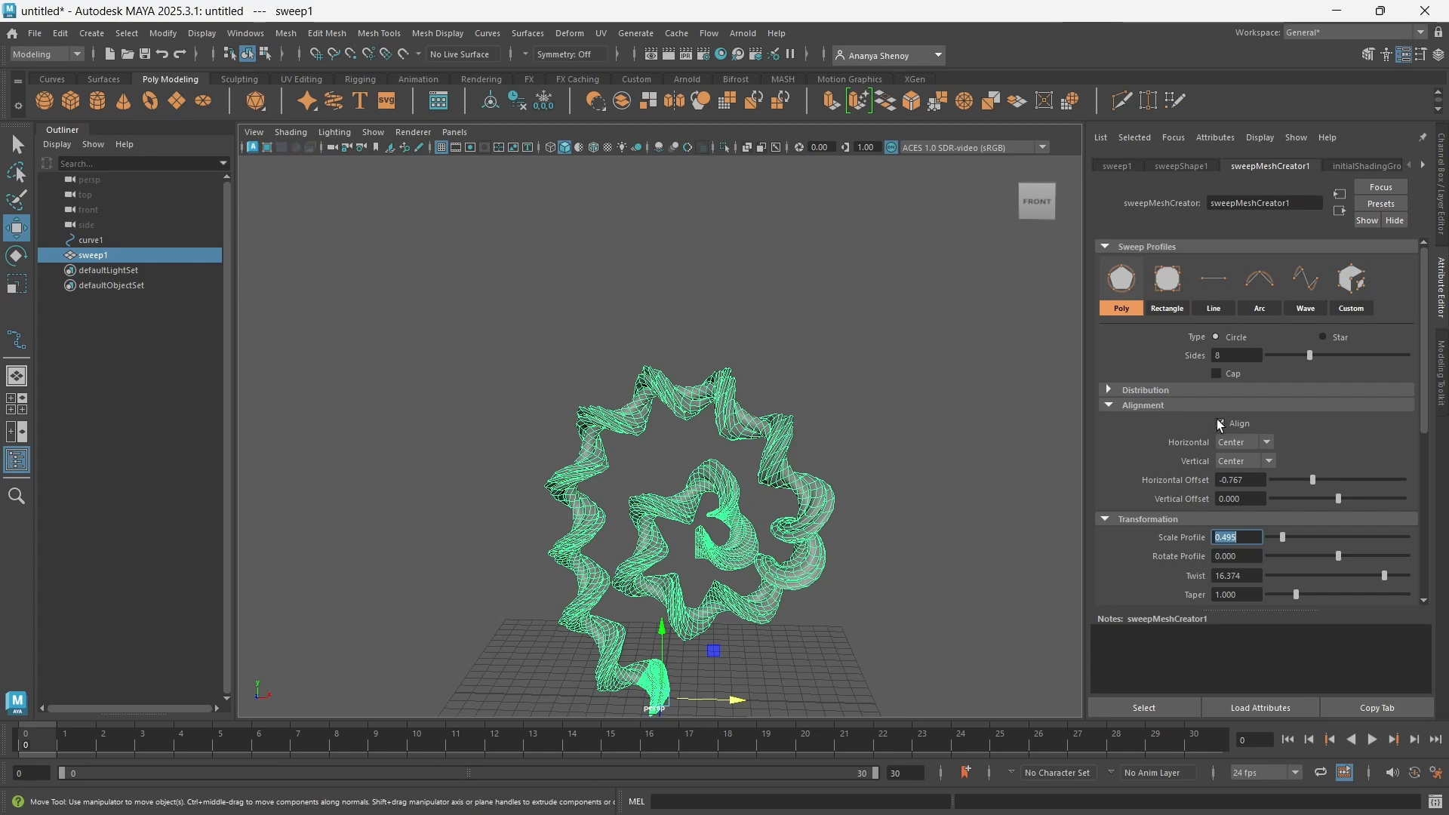
pyautogui.moveTo(1312, 480); pyautogui.dragTo(1365, 544)
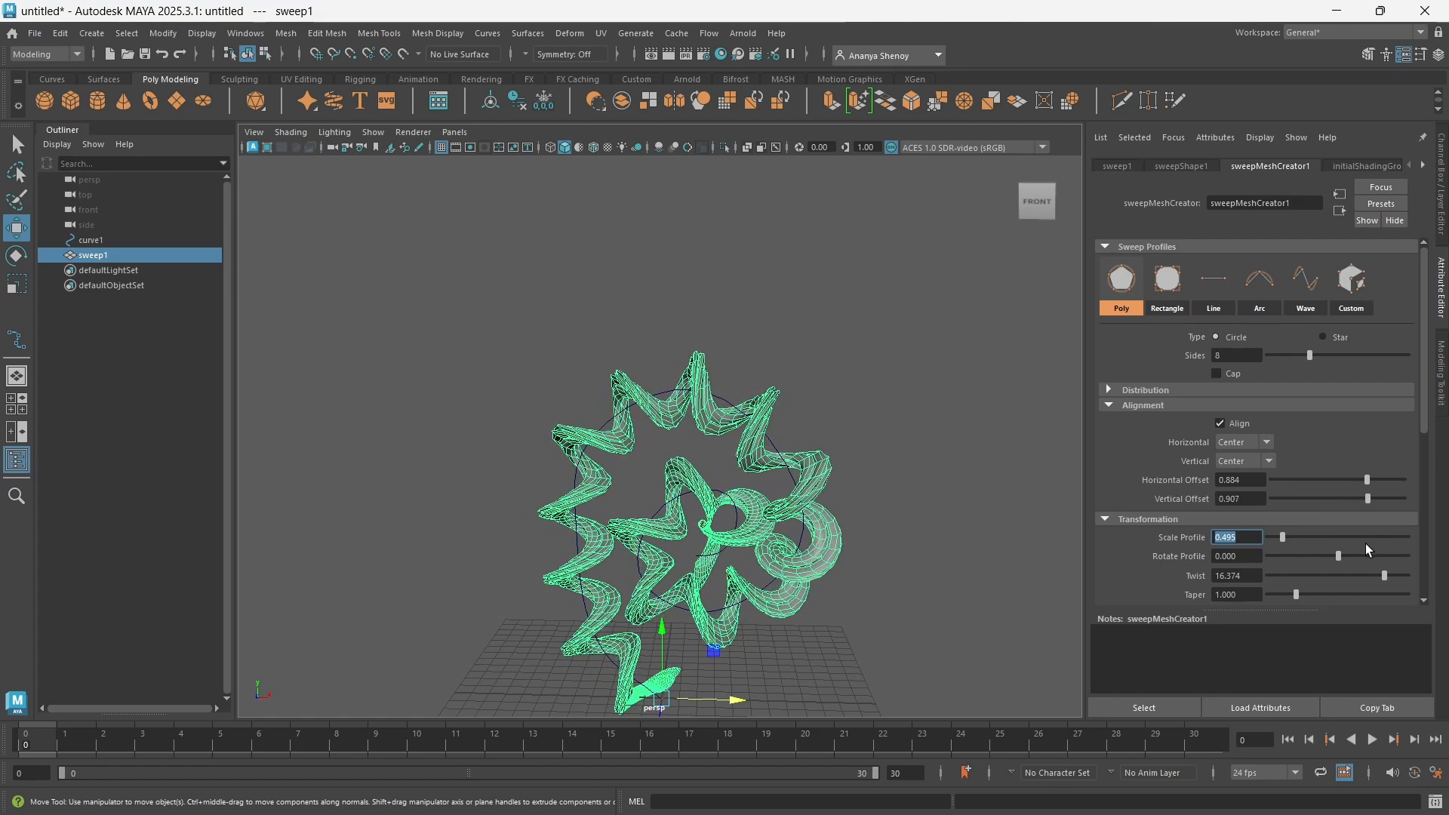
# Try Bottom as the Vertical alignment, settle on Top, and adjust the Horizontal Offset to about 0.953.
pyautogui.scroll(6, 744, 453)
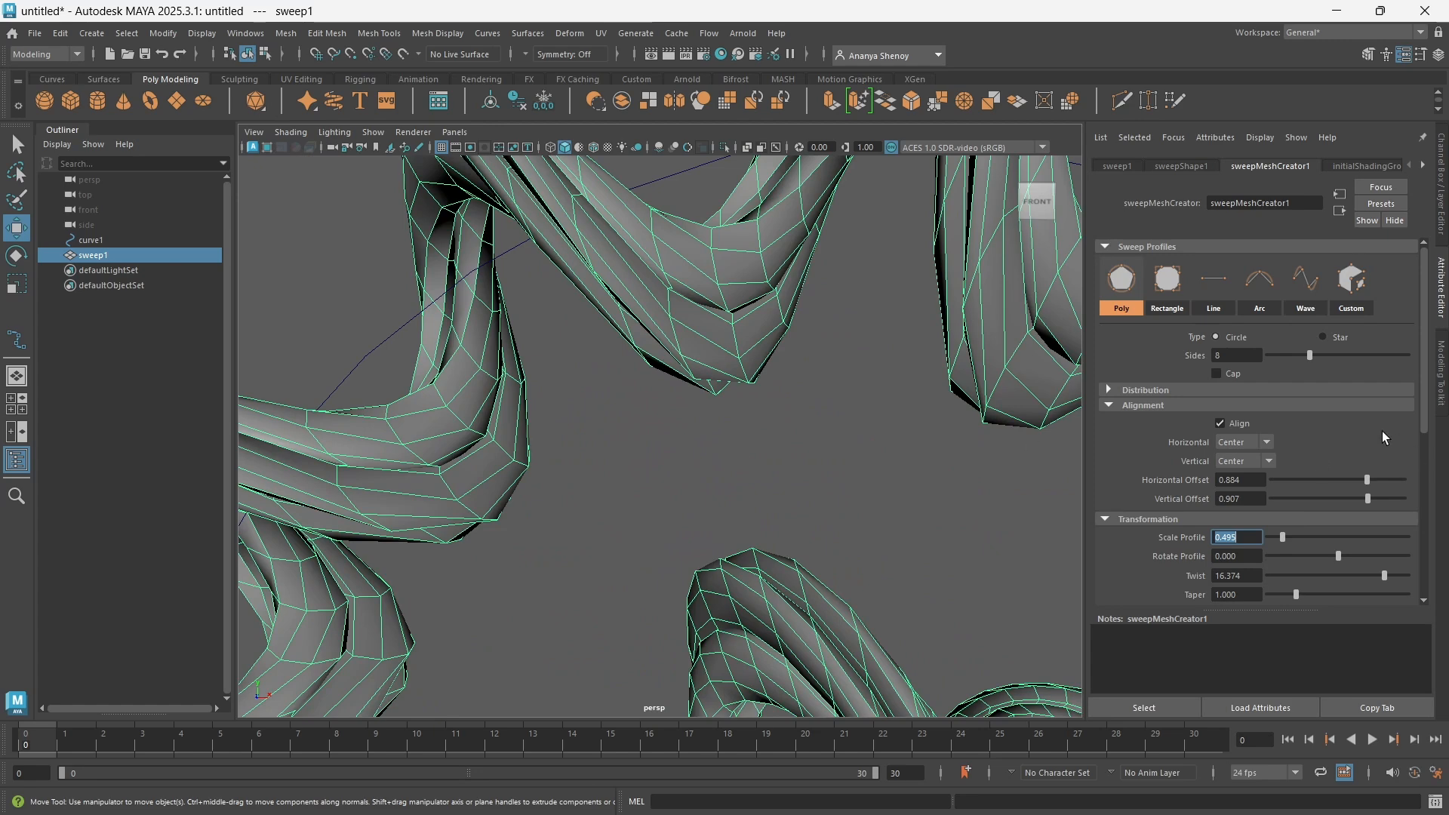
pyautogui.click(1241, 464)
pyautogui.click(1242, 507)
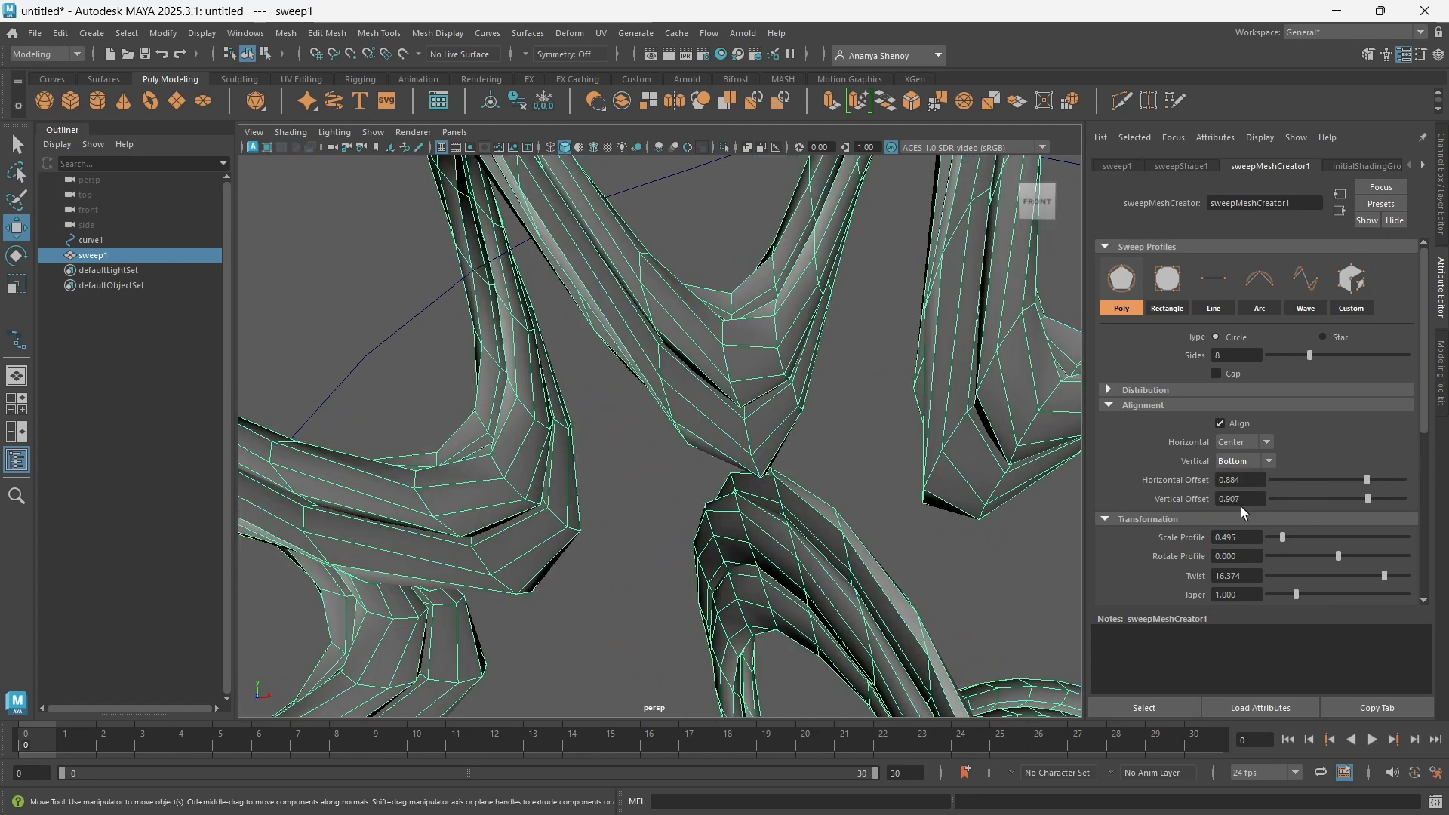
pyautogui.scroll(-6, 631, 443)
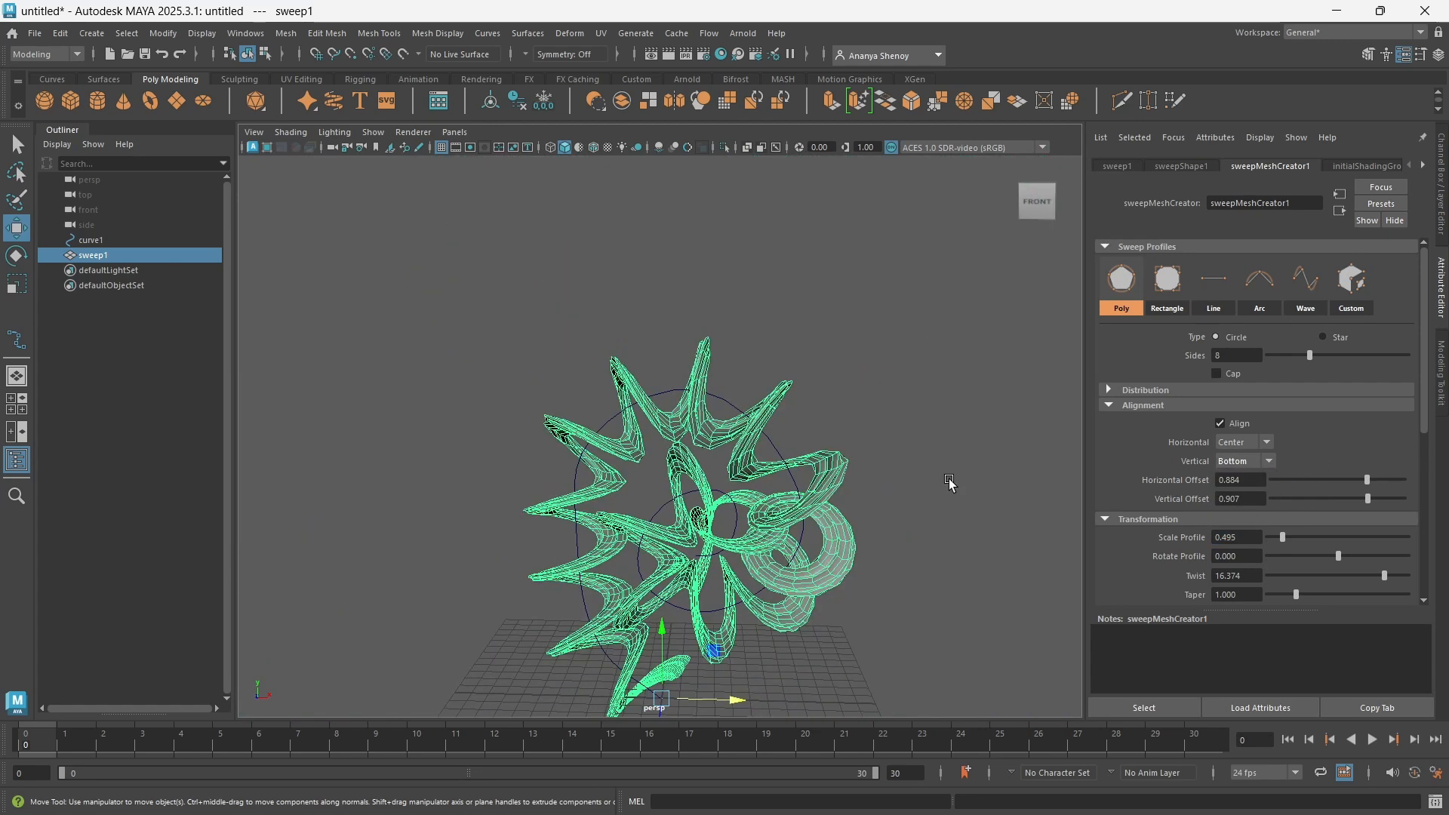
pyautogui.click(1242, 461)
pyautogui.click(1239, 482)
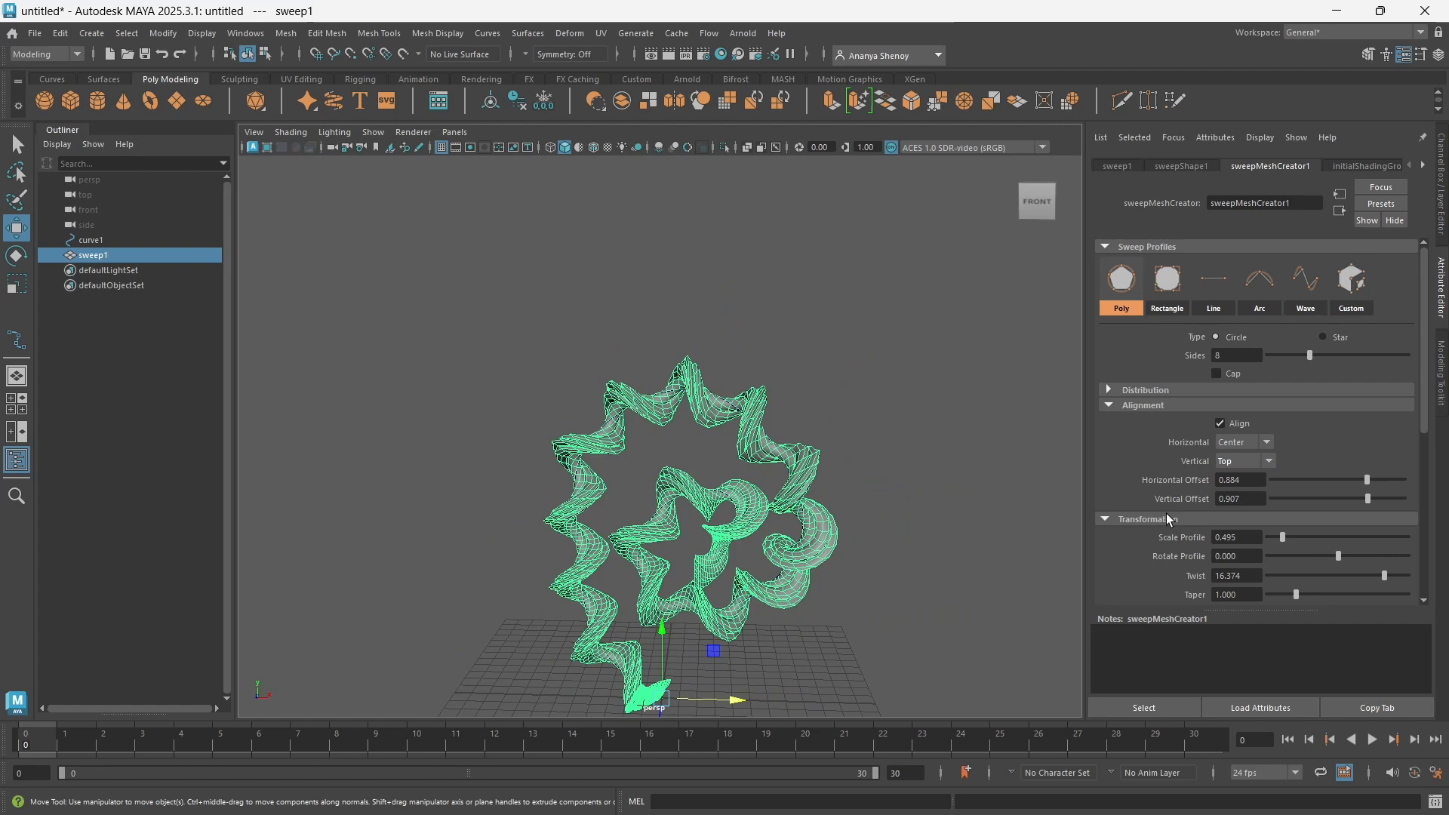
pyautogui.moveTo(1360, 482)
pyautogui.mouseDown()
pyautogui.moveTo(1328, 478)
pyautogui.moveTo(1366, 483)
pyautogui.mouseUp()
# Try Right as the sweep's Horizontal alignment and set it back to Center.
pyautogui.click(1233, 461)
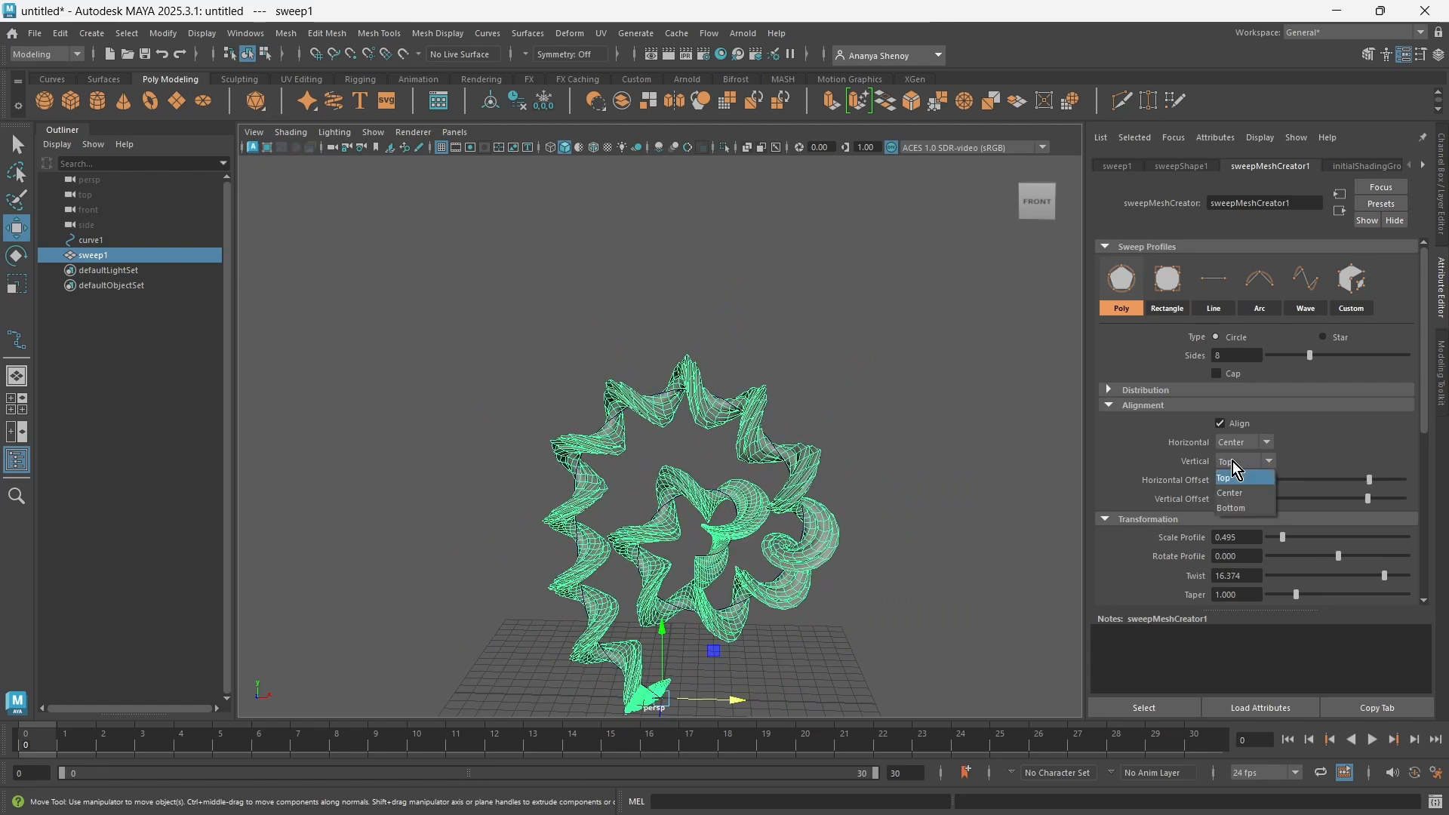
pyautogui.click(1230, 447)
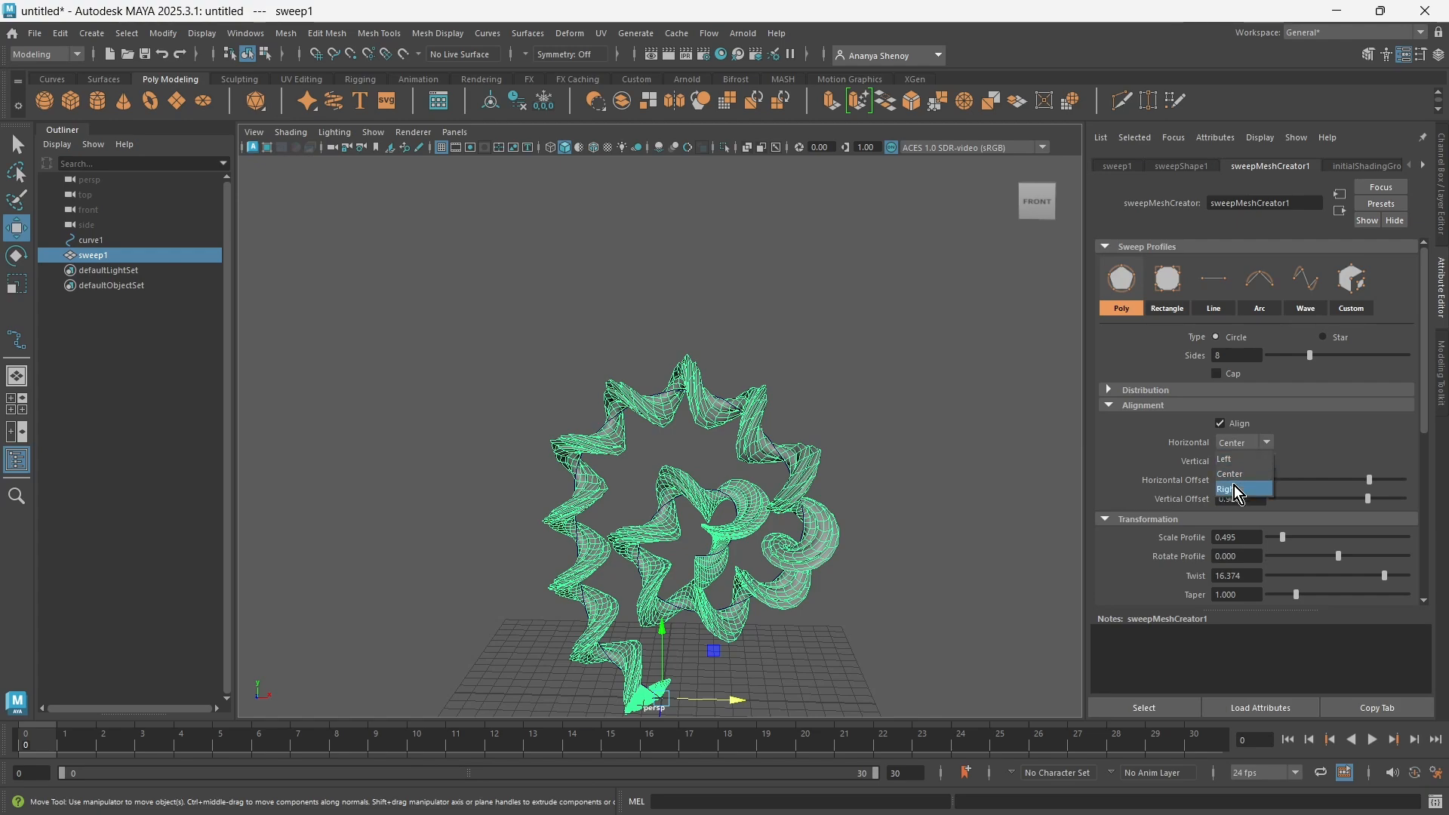
pyautogui.click(1233, 488)
pyautogui.click(1252, 446)
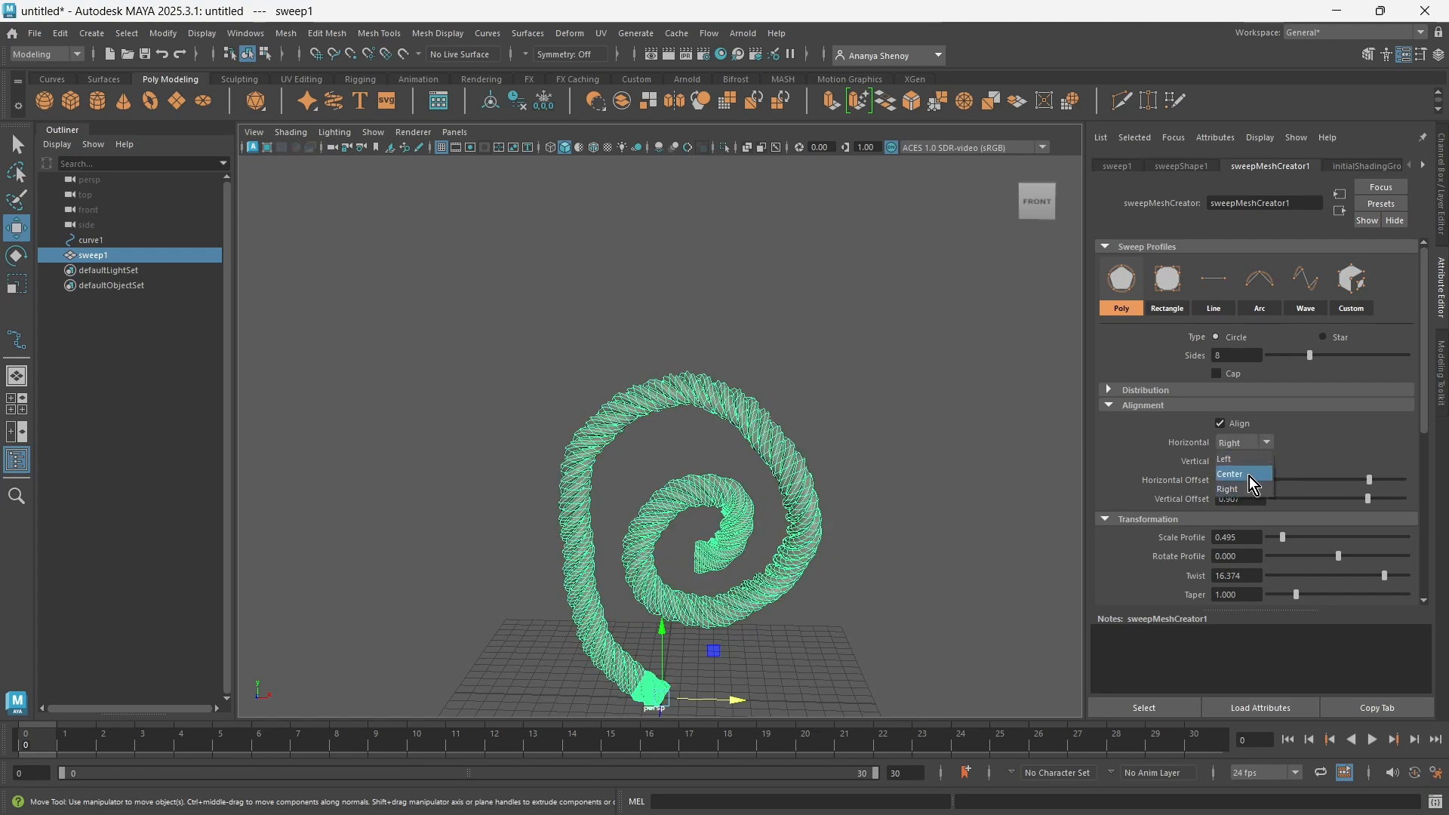
pyautogui.click(1248, 476)
pyautogui.scroll(7, 802, 488)
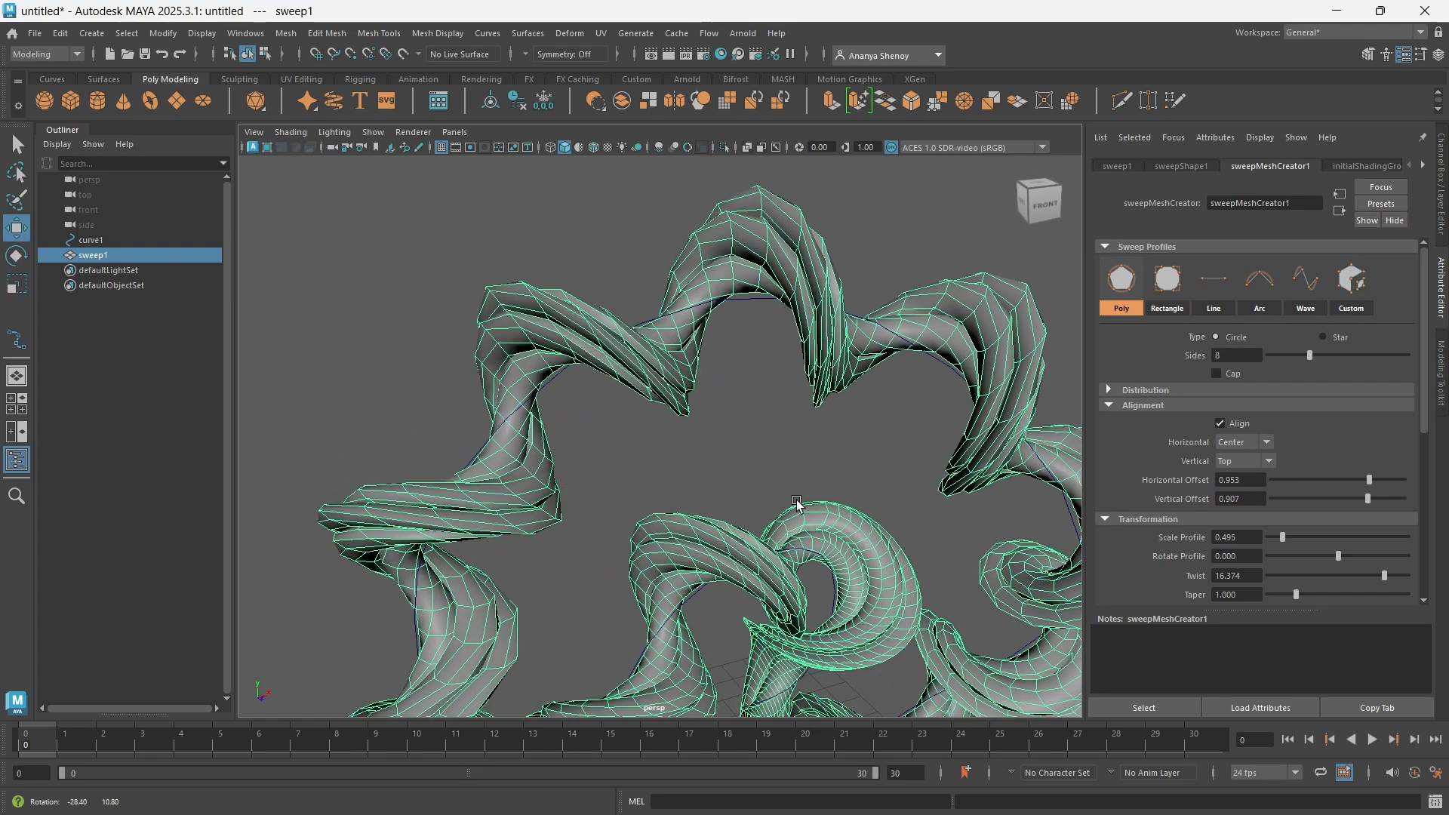